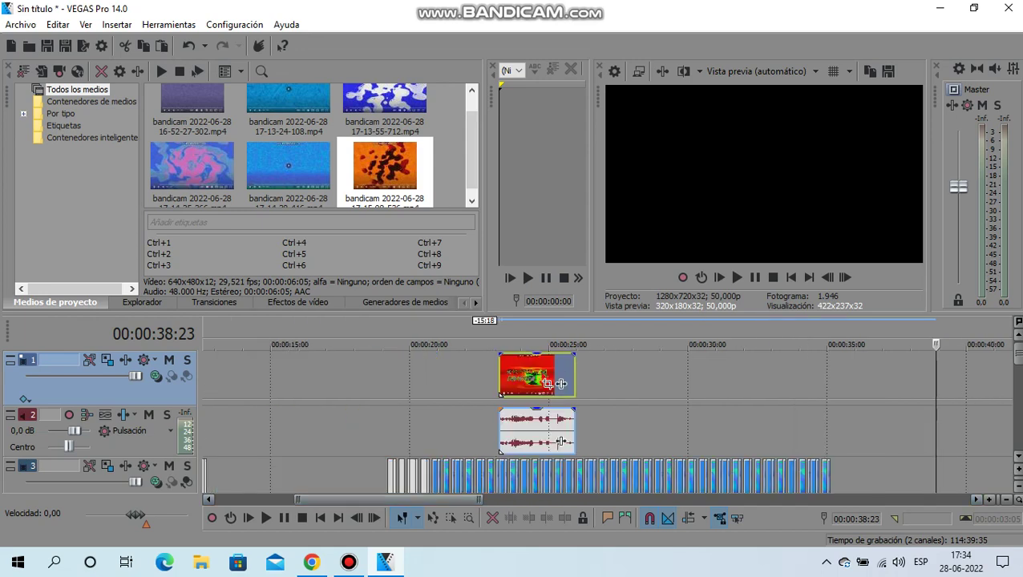
# Step: Move the red clip on track 1 with its audio to 00:00:28:20 and trim its end to 00:00:29:05
pyautogui.scroll(-5, 561, 384)
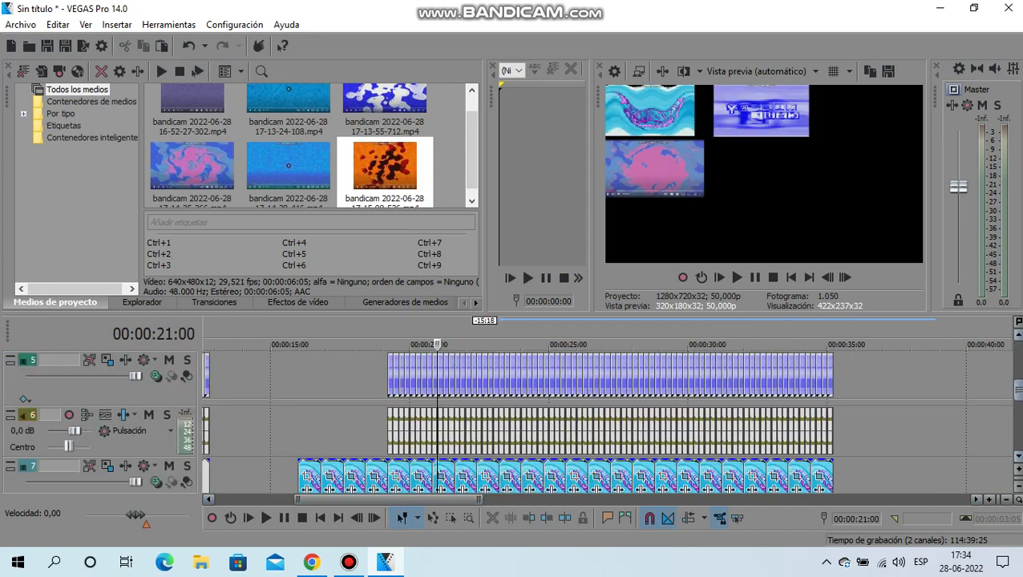
pyautogui.click(601, 377)
pyautogui.scroll(2, 275, 376)
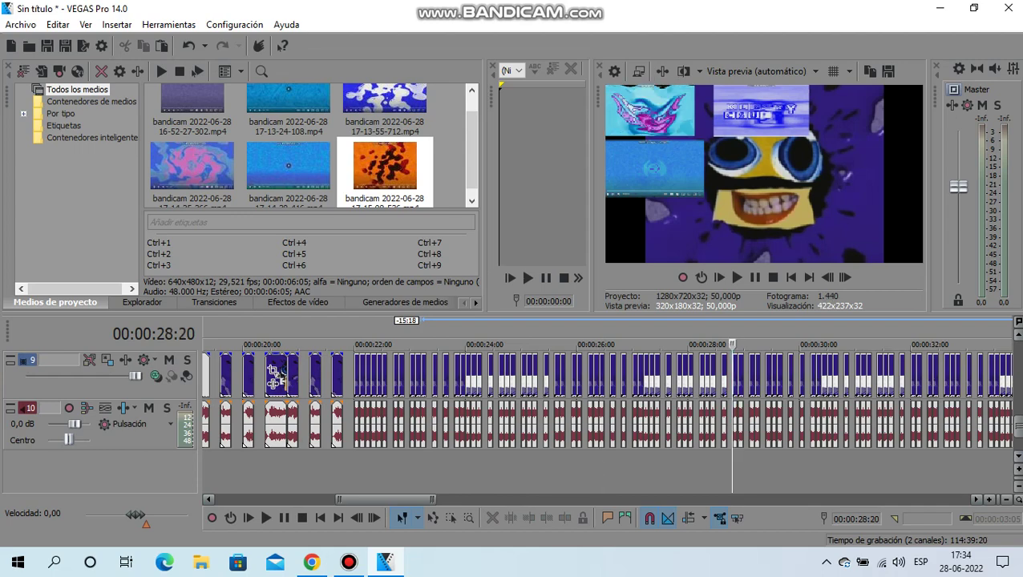
pyautogui.scroll(-3, 275, 377)
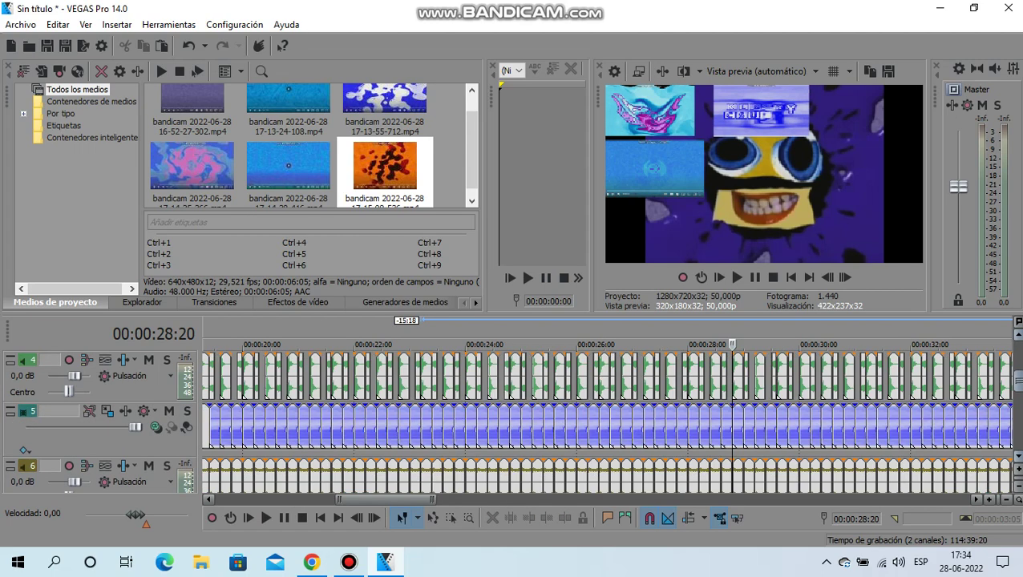
pyautogui.scroll(5, 525, 387)
pyautogui.scroll(1, 525, 387)
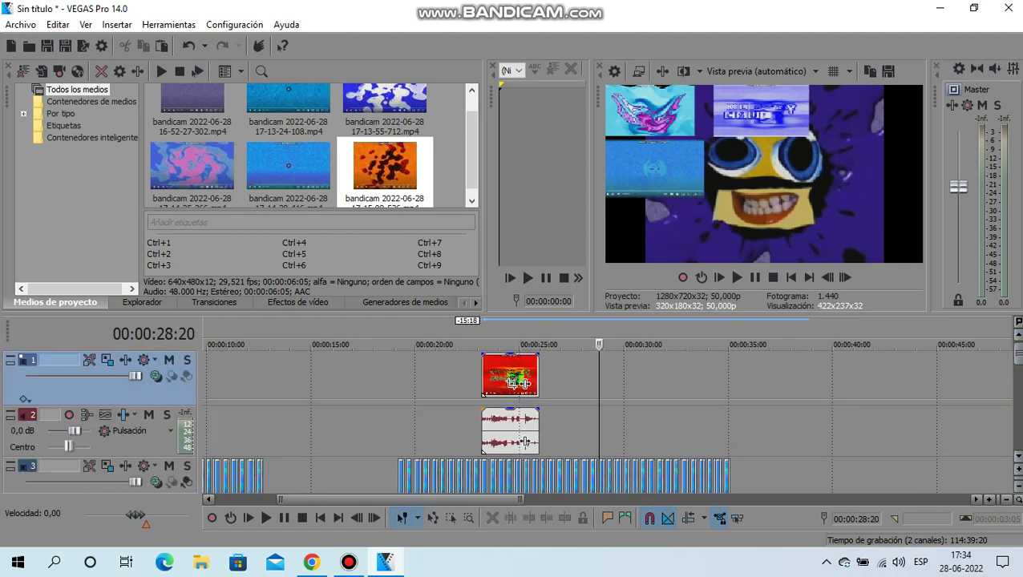
pyautogui.moveTo(525, 387); pyautogui.dragTo(641, 383)
pyautogui.scroll(3, 633, 383)
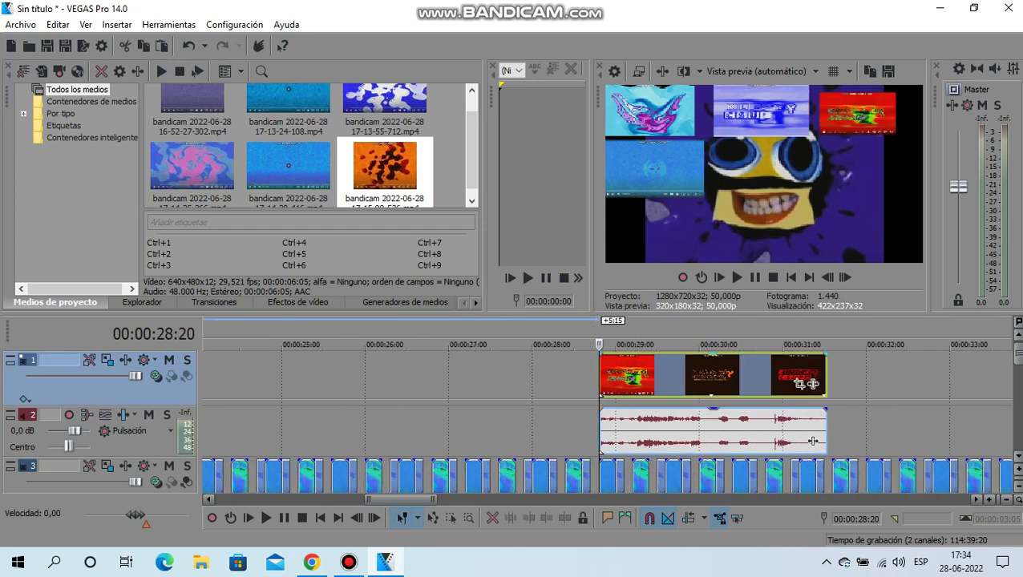
pyautogui.moveTo(805, 384); pyautogui.dragTo(615, 384)
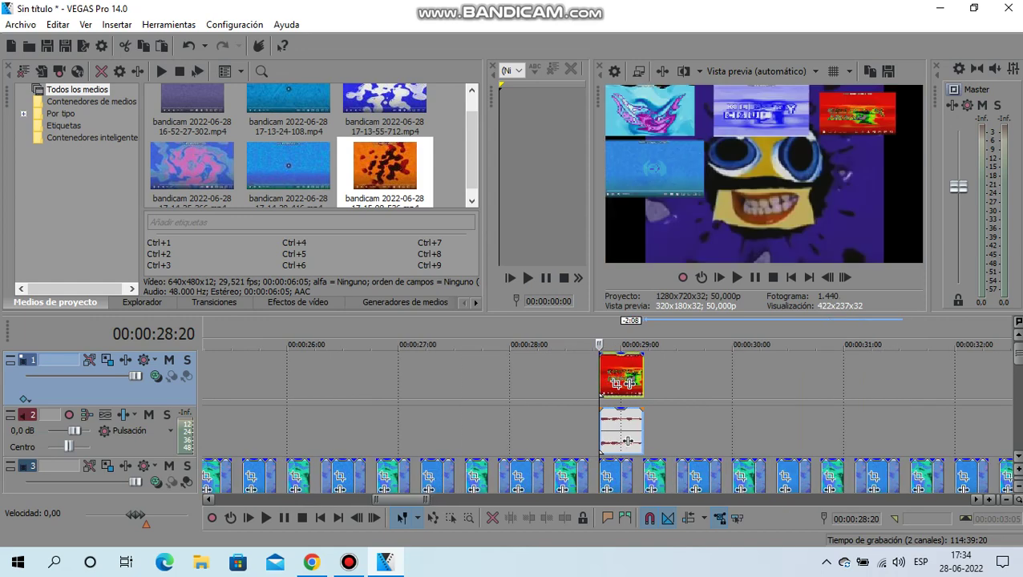
pyautogui.scroll(2, 672, 384)
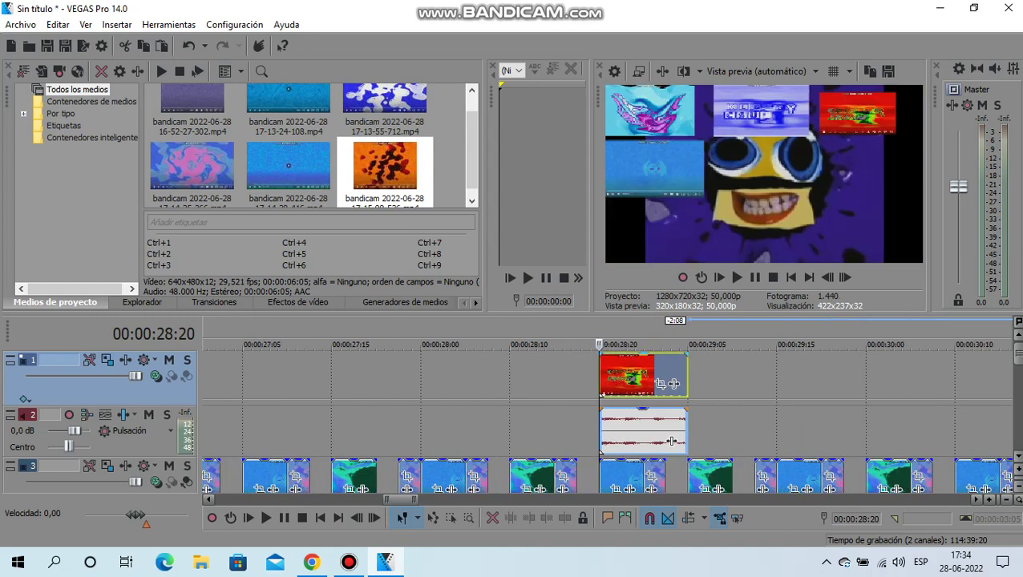
# Step: Add Pitch Shift to the red clip's audio at -3 semitones, preserving duration with mode A17 (Bombos, sin tono)
pyautogui.click(672, 441)
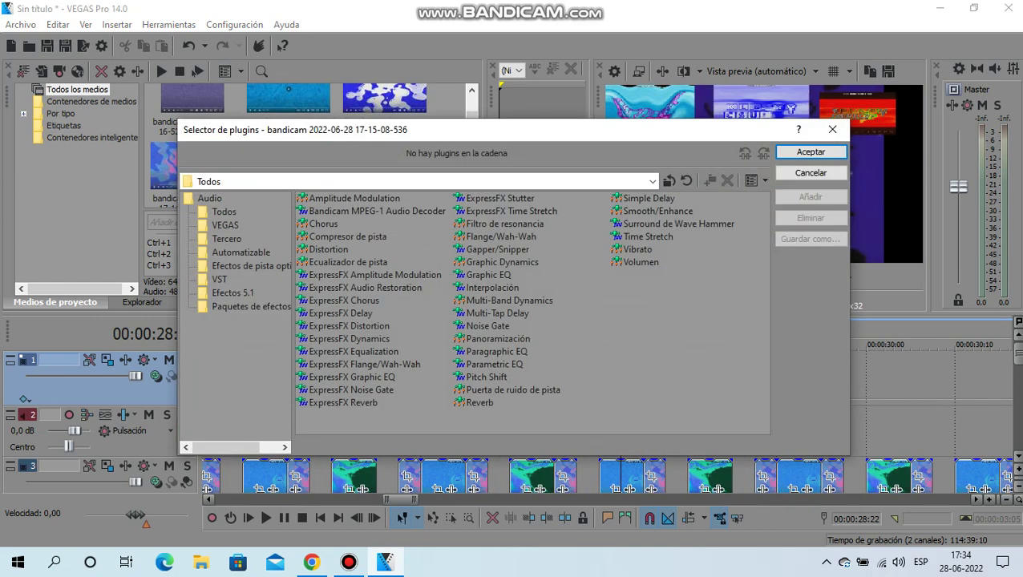
pyautogui.click(811, 152)
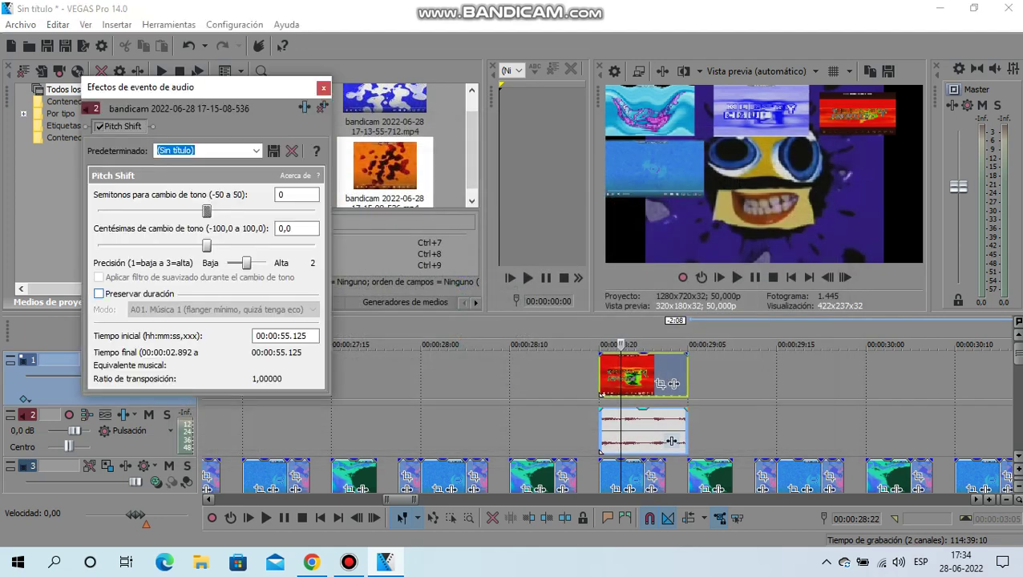
pyautogui.click(99, 293)
pyautogui.click(221, 309)
pyautogui.press('Down')
pyautogui.press('Down')
pyautogui.press('Return')
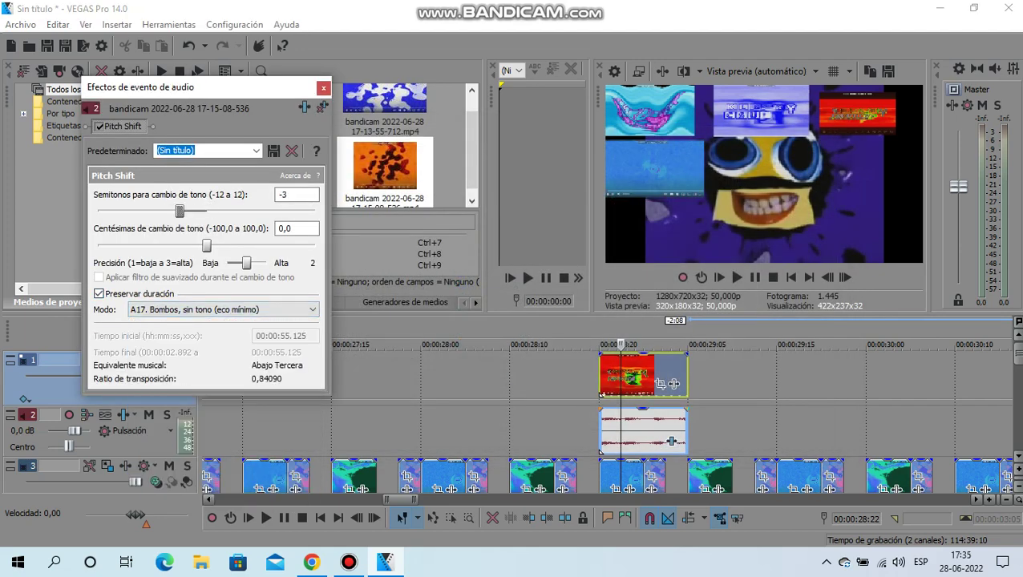
pyautogui.press('Escape')
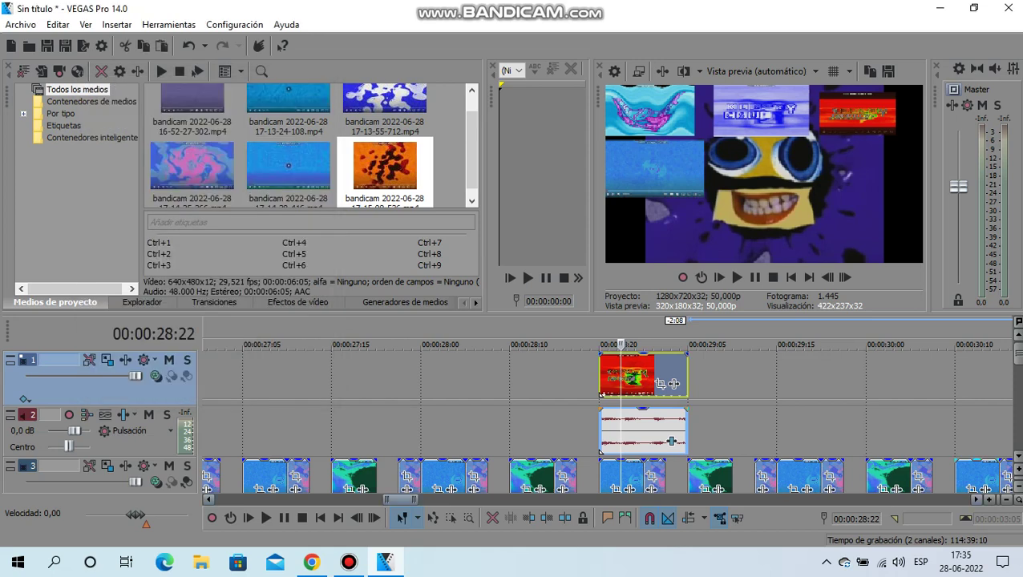
# Step: Copy the trimmed red clip and paste it directly after the original at 00:00:29:05
pyautogui.hscroll(3, 605, 409)
pyautogui.rightClick(411, 375)
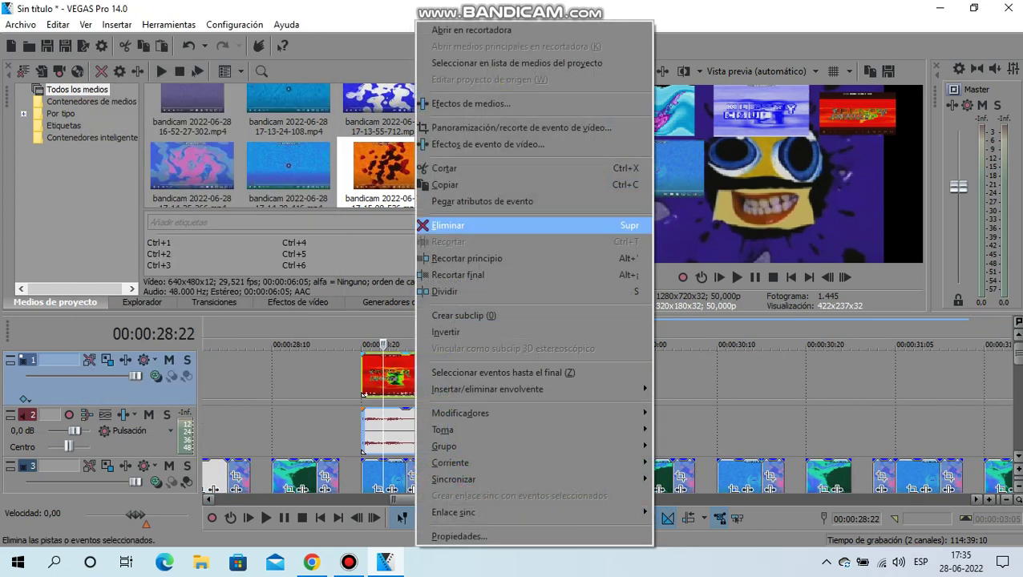
pyautogui.click(480, 184)
pyautogui.rightClick(484, 381)
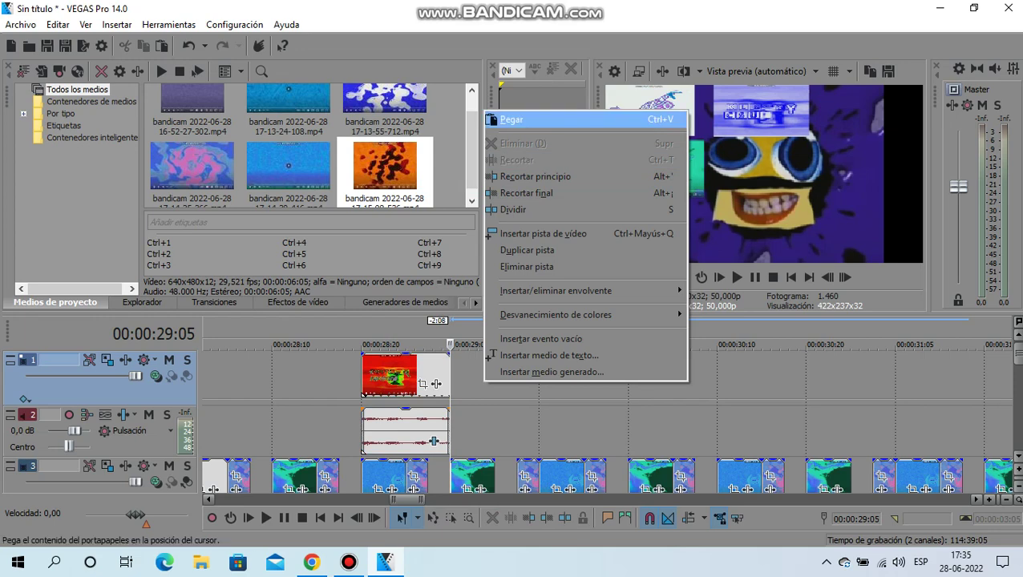
pyautogui.click(512, 120)
# Step: Flip the picture of the second red clip in its event Pan/Crop settings
pyautogui.click(523, 383)
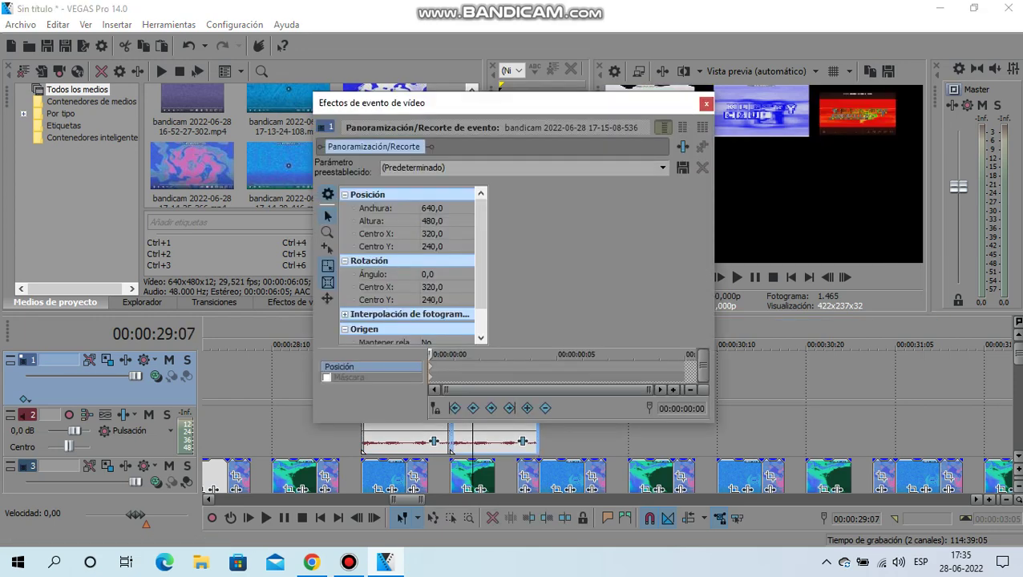
pyautogui.rightClick(581, 291)
pyautogui.click(646, 340)
pyautogui.click(705, 103)
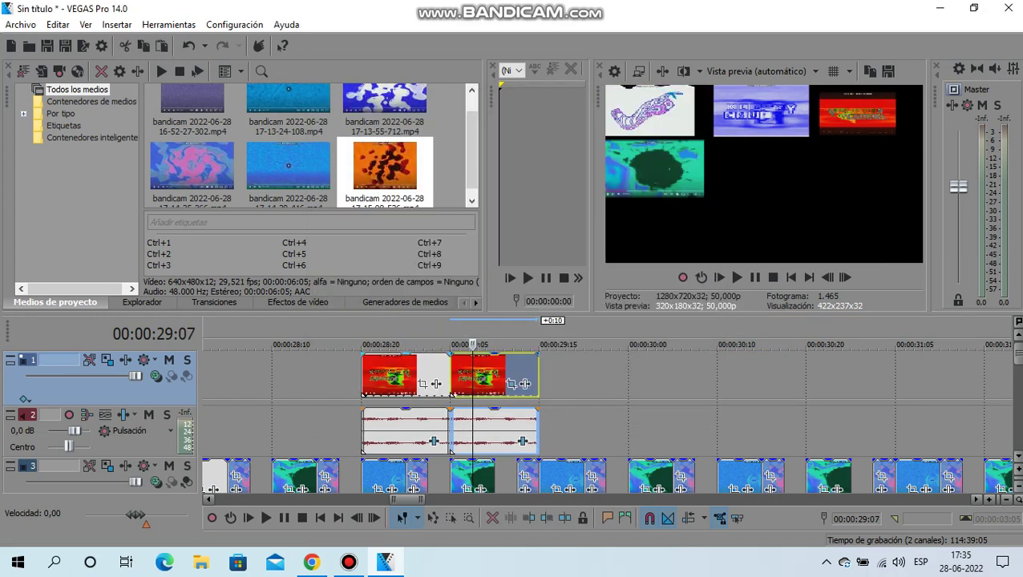
# Step: Copy the two red clips together and paste the pair directly after them at 00:00:29:15
pyautogui.rightClick(423, 375)
pyautogui.click(437, 184)
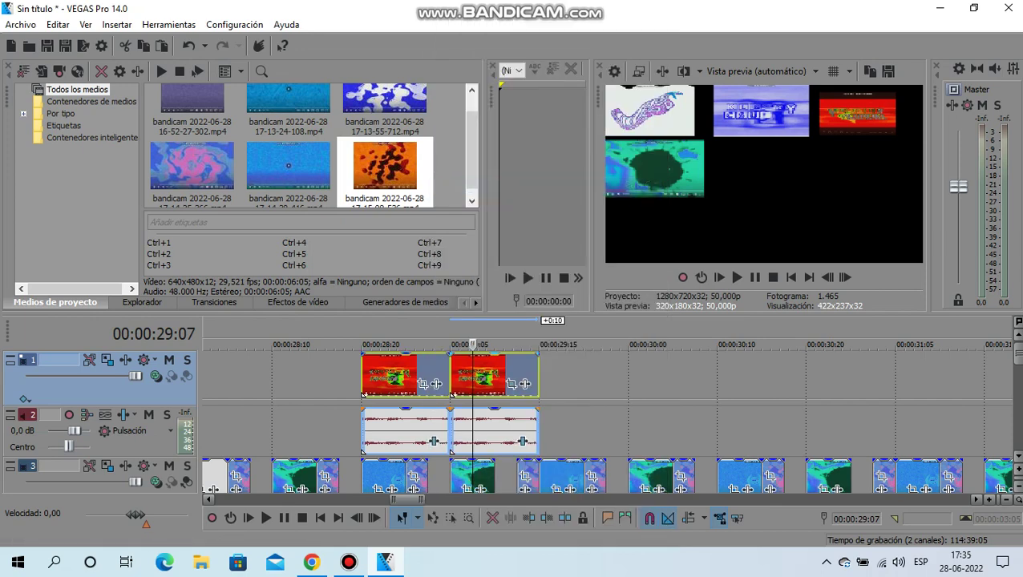
pyautogui.rightClick(552, 383)
pyautogui.click(581, 124)
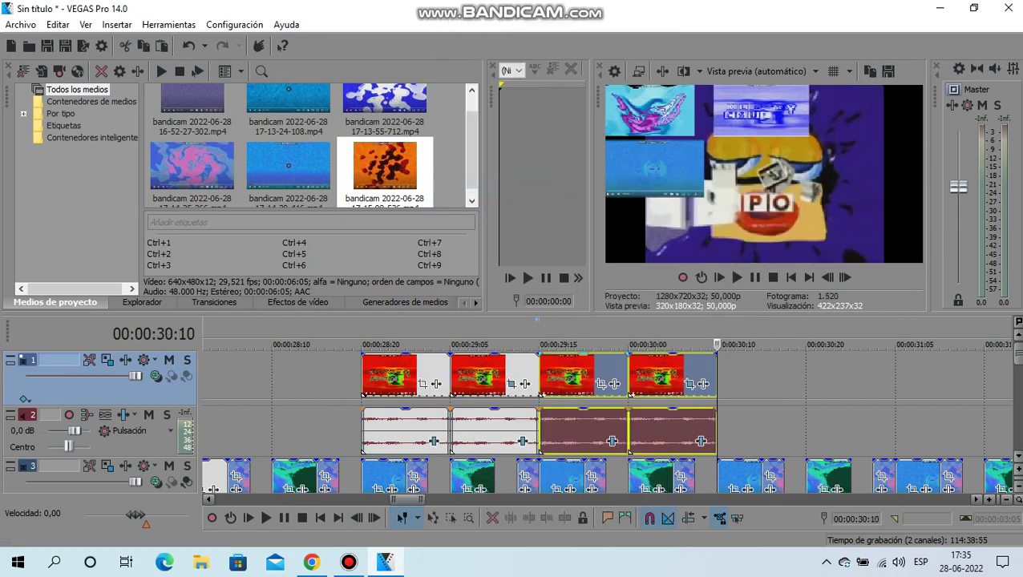
# Step: Set the Pitch Shift on the third red clip's audio to -2 semitones
pyautogui.click(612, 441)
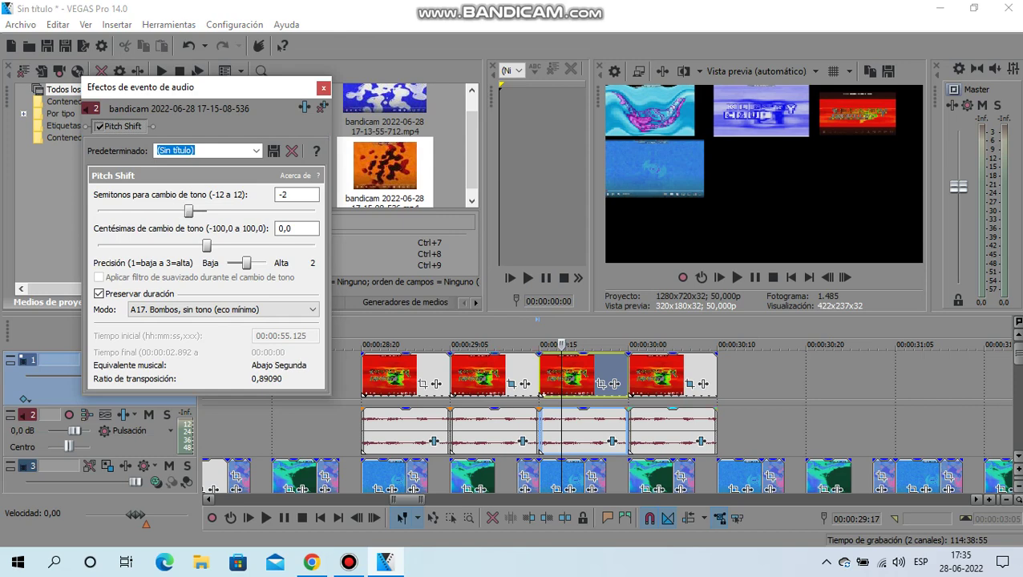
pyautogui.press('Left')
pyautogui.click(323, 87)
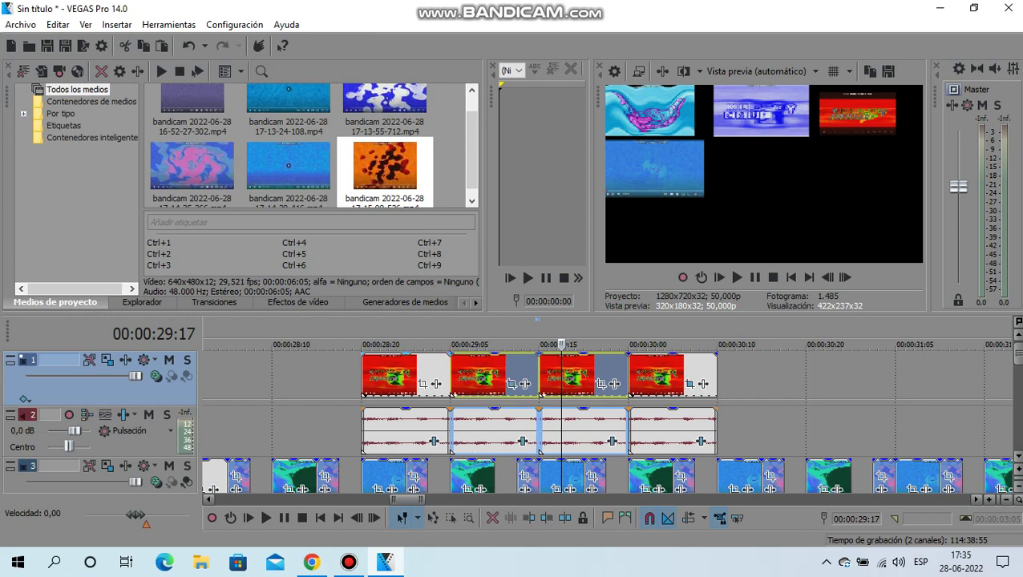
# Step: Copy all four red clips and paste the group at 00:00:30:10 on track 1
pyautogui.rightClick(436, 377)
pyautogui.click(452, 182)
pyautogui.click(713, 377)
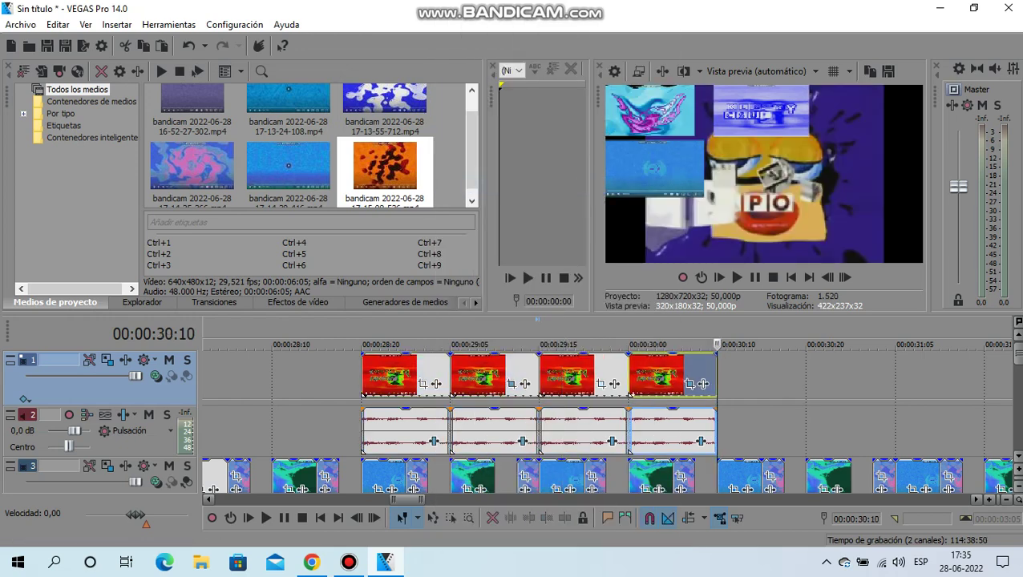
pyautogui.rightClick(412, 376)
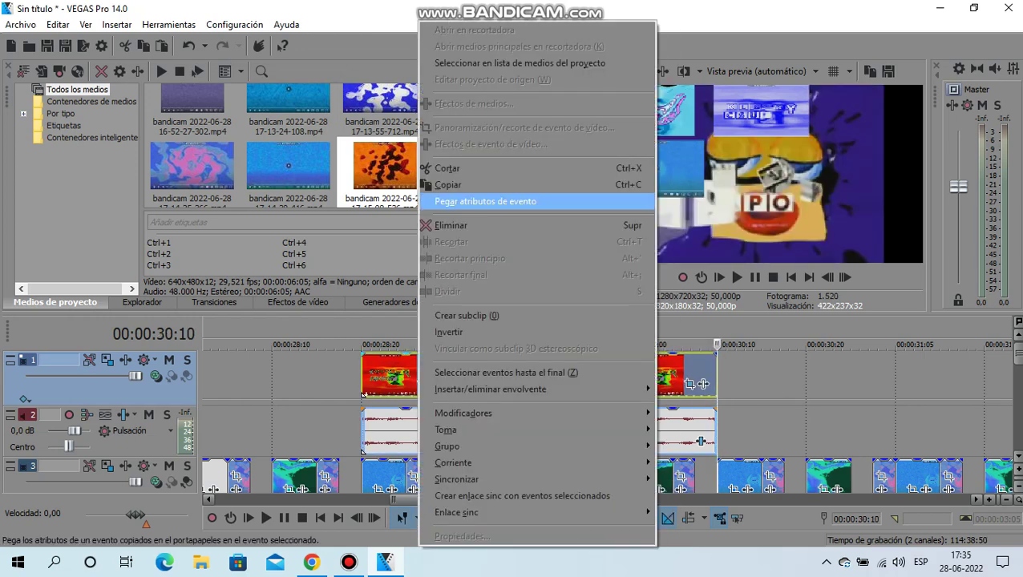
pyautogui.click(451, 184)
pyautogui.rightClick(798, 381)
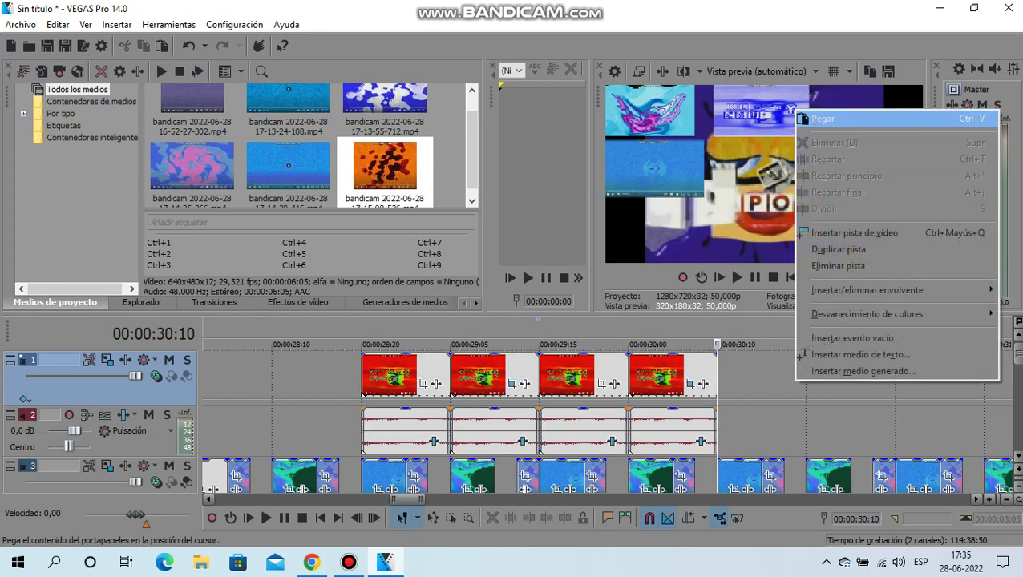
pyautogui.click(822, 119)
# Step: Set the Pitch Shift on the fifth red clip's audio to -5 semitones
pyautogui.click(608, 433)
pyautogui.click(633, 440)
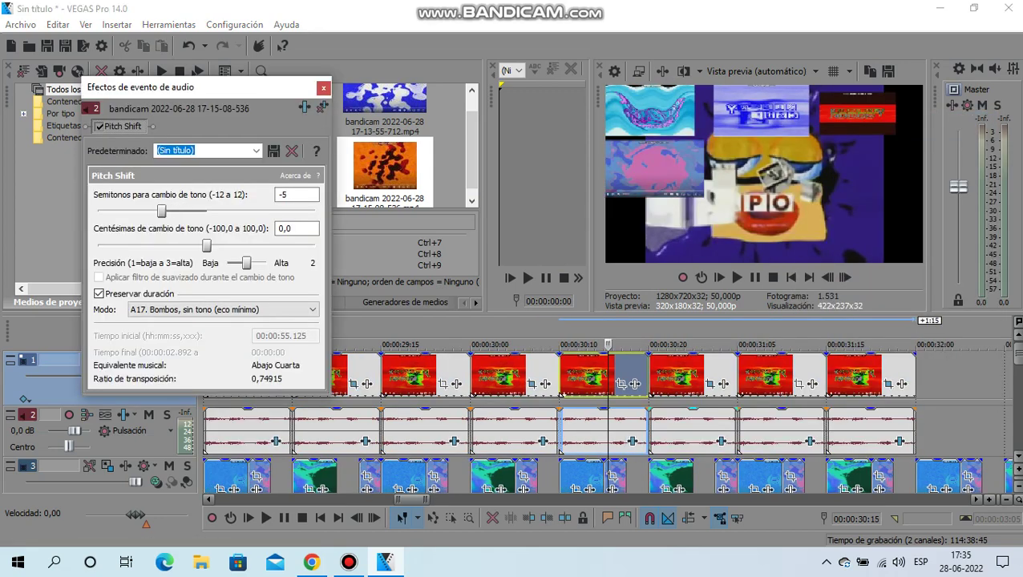
pyautogui.moveTo(161, 211); pyautogui.dragTo(180, 211)
pyautogui.press('Escape')
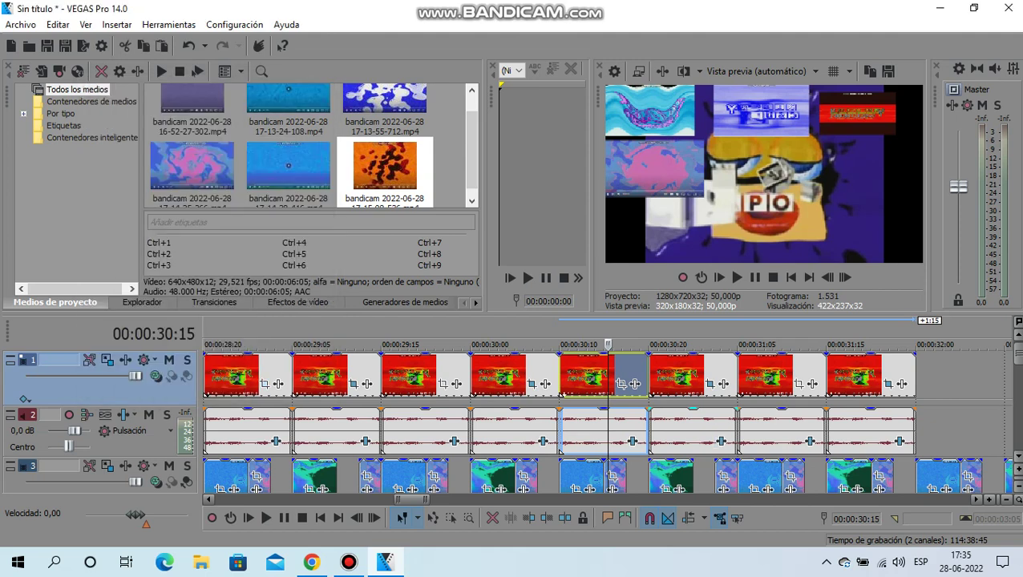
# Step: Copy all eight red clips and paste the group at the end of the sequence, at 00:00:32:00
pyautogui.press('Down')
pyautogui.press('Down')
pyautogui.press('Down')
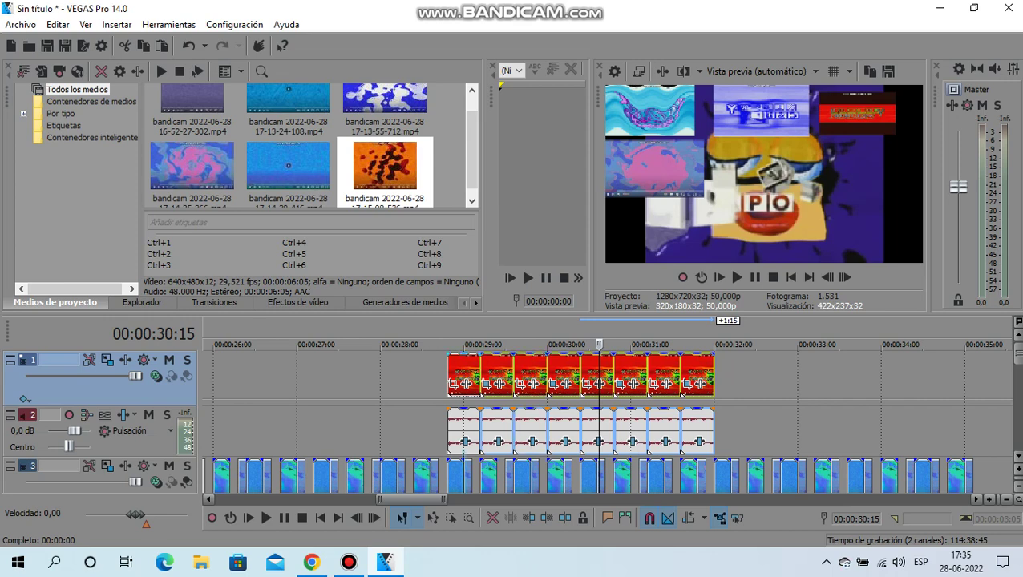
pyautogui.rightClick(463, 433)
pyautogui.click(497, 184)
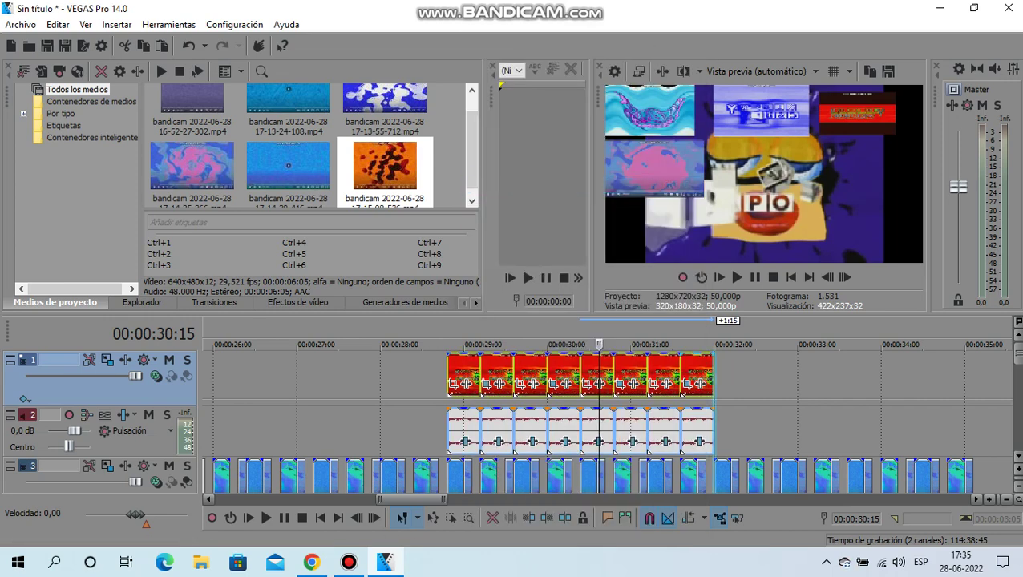
pyautogui.rightClick(725, 377)
pyautogui.click(753, 109)
pyautogui.press('Down')
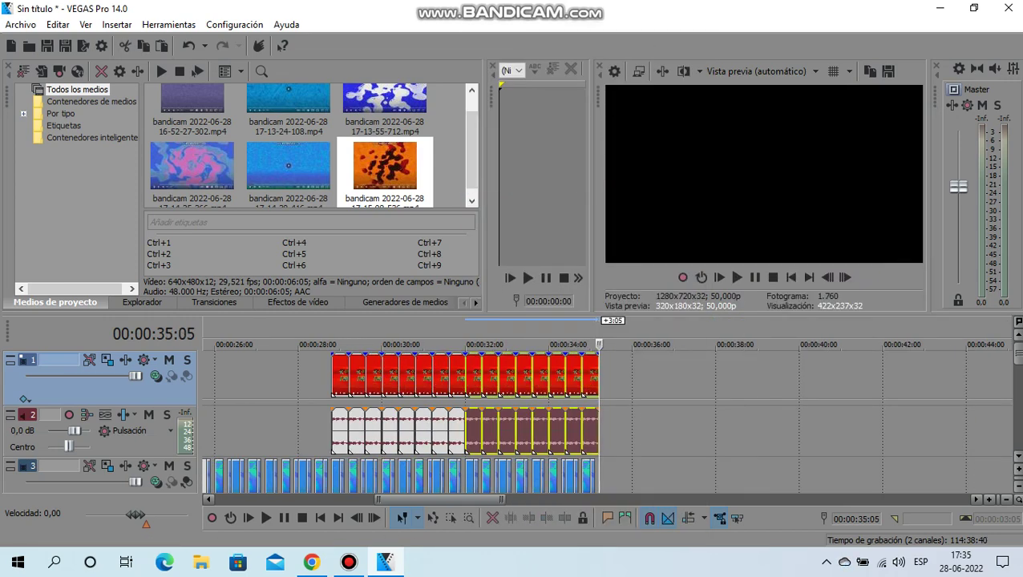
pyautogui.hotkey('ctrl', 'v')
pyautogui.hotkey('ctrl', 'v')
pyautogui.hotkey('ctrl', 'v')
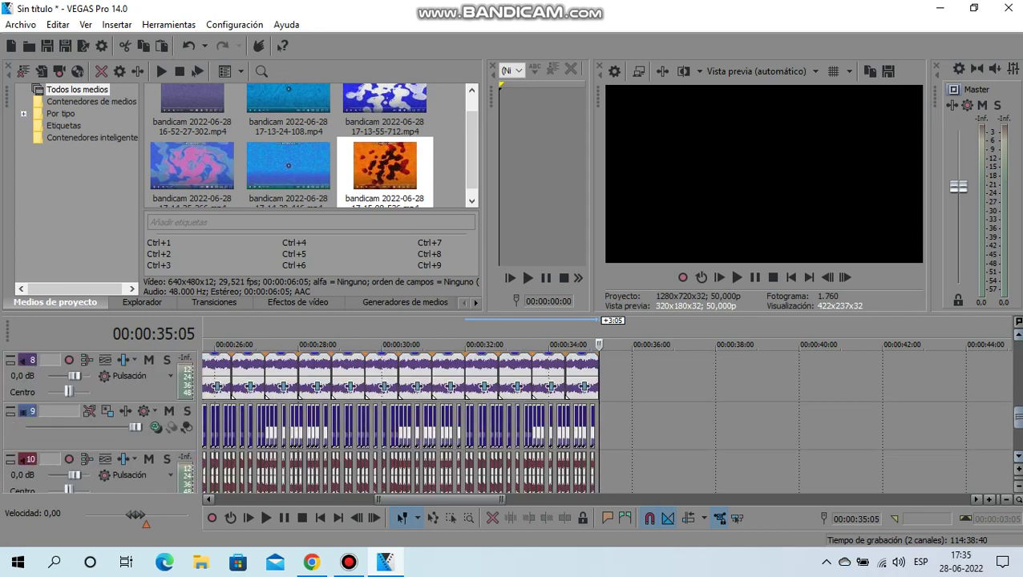
# Step: Copy a short purple clip from track 9 and paste it four times end to end, starting at 00:00:35:05
pyautogui.click(381, 377)
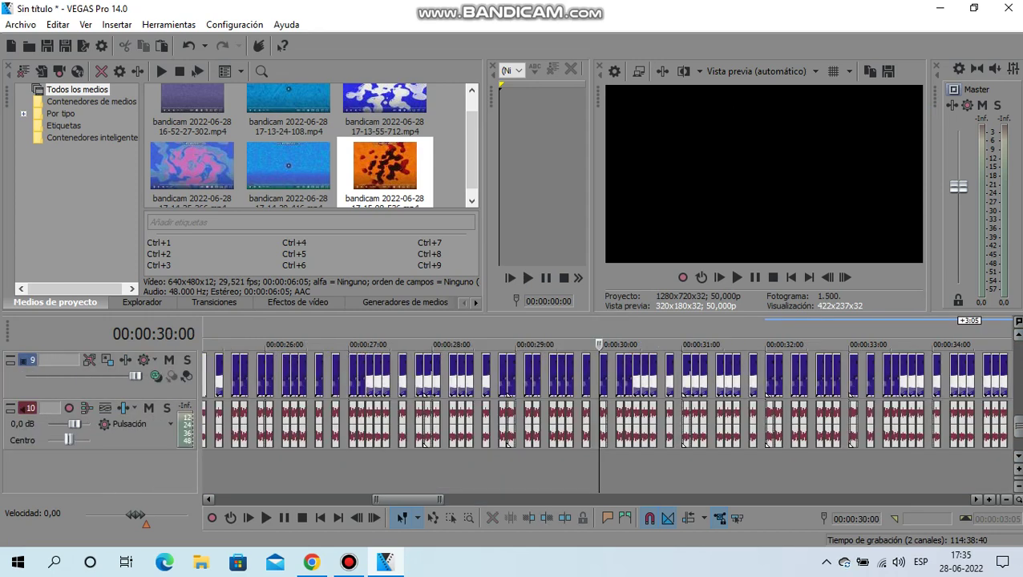
pyautogui.press('Up')
pyautogui.rightClick(470, 375)
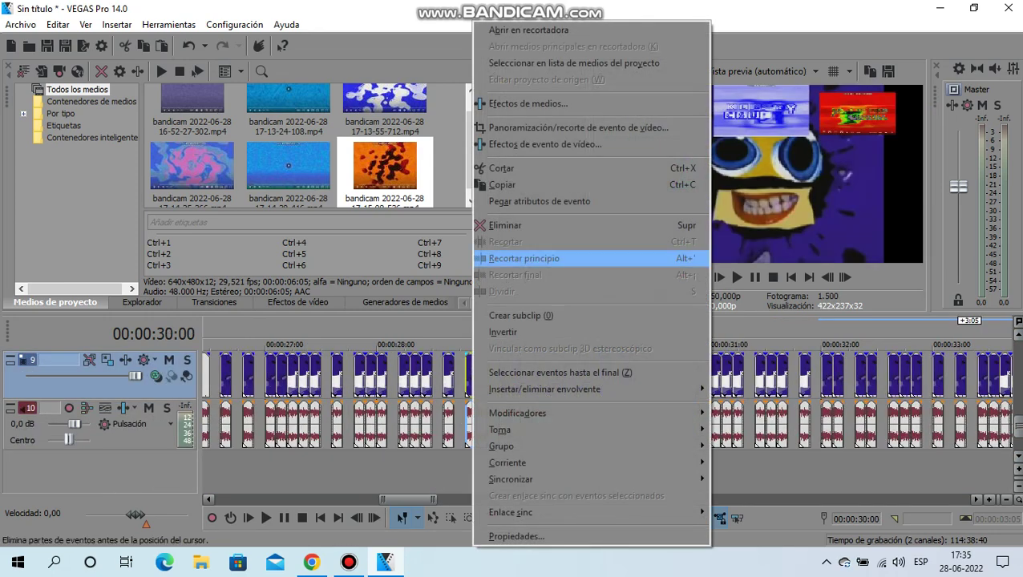
pyautogui.click(548, 187)
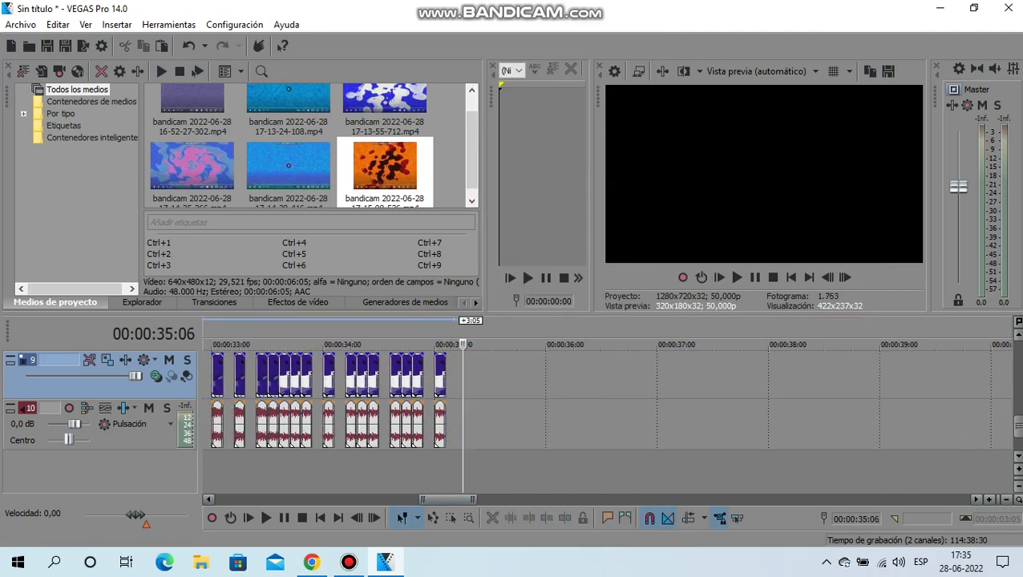
pyautogui.rightClick(471, 393)
pyautogui.click(545, 131)
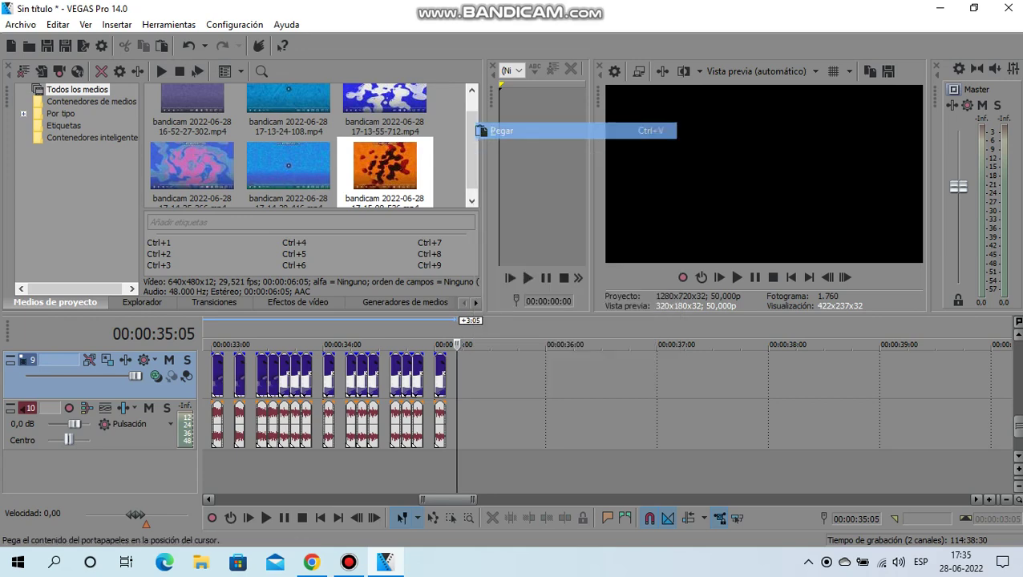
pyautogui.rightClick(510, 370)
pyautogui.click(538, 106)
pyautogui.rightClick(523, 370)
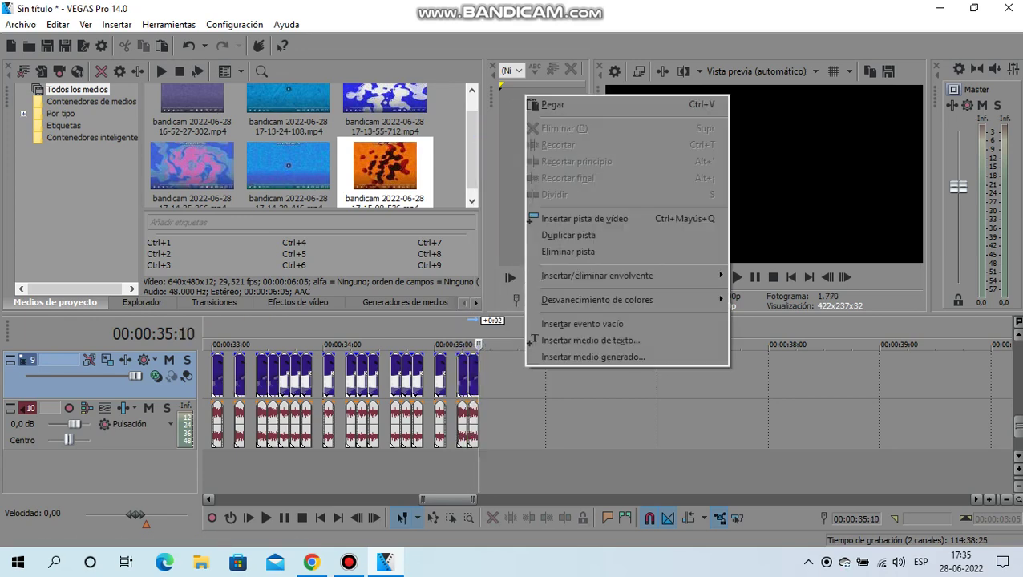
pyautogui.click(548, 105)
pyautogui.rightClick(521, 370)
pyautogui.click(547, 105)
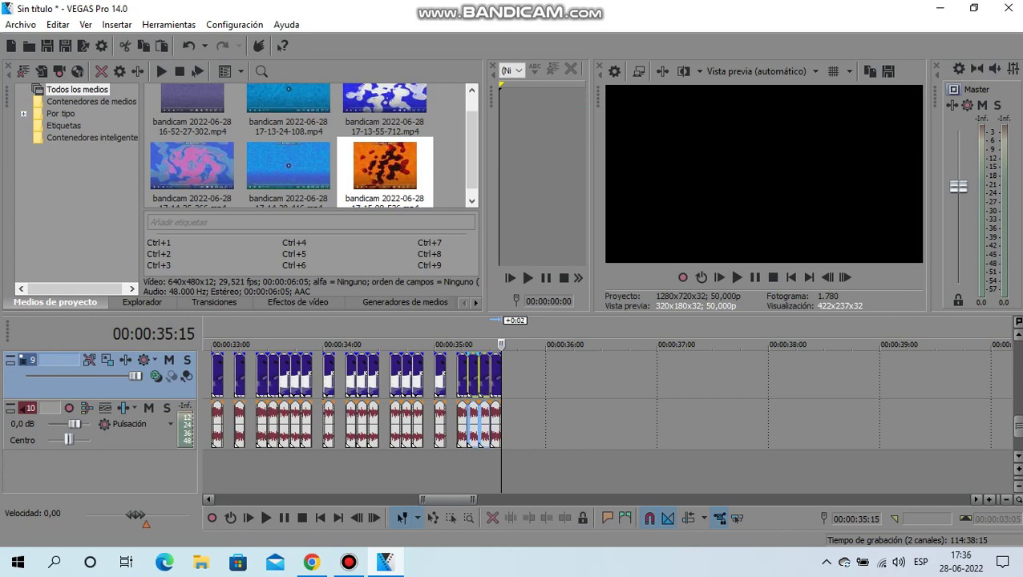
# Step: Delete the two middle purple copies on track 9, paste two more at 00:00:35:15 and delete the first of them, leaving spaced clips
pyautogui.rightClick(472, 376)
pyautogui.click(529, 224)
pyautogui.rightClick(513, 375)
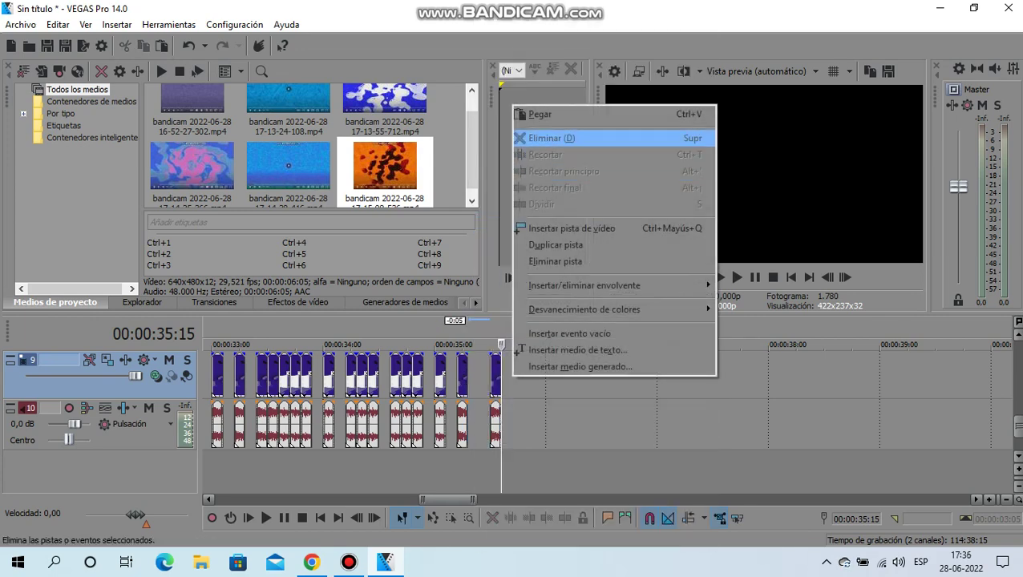
pyautogui.click(538, 114)
pyautogui.rightClick(538, 370)
pyautogui.click(561, 105)
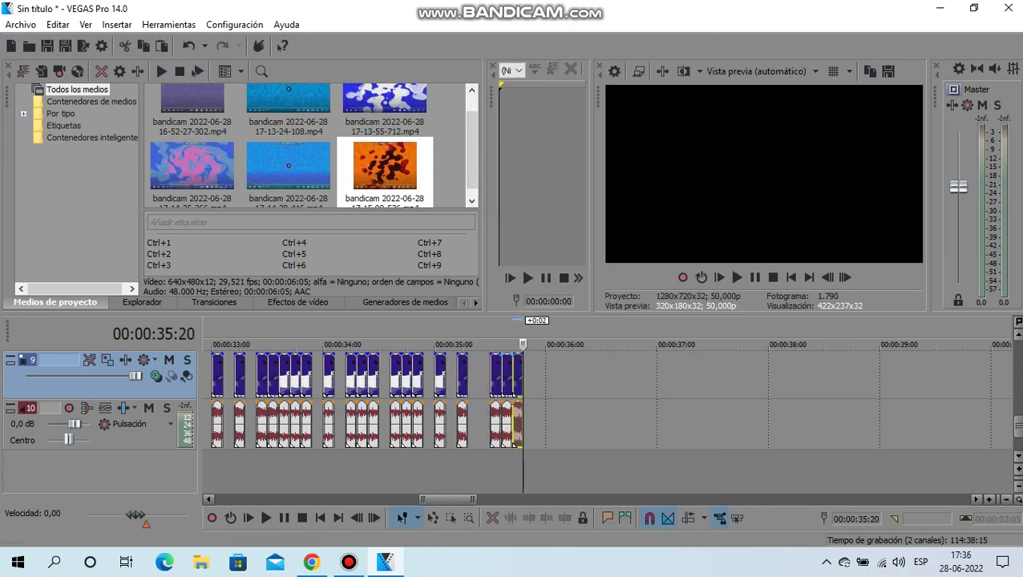
pyautogui.rightClick(507, 373)
pyautogui.click(545, 240)
# Step: Paste the purple clip on track 7 at 00:00:35:20, extend it, trim it to a short later portion and move it back to end there
pyautogui.press('Up')
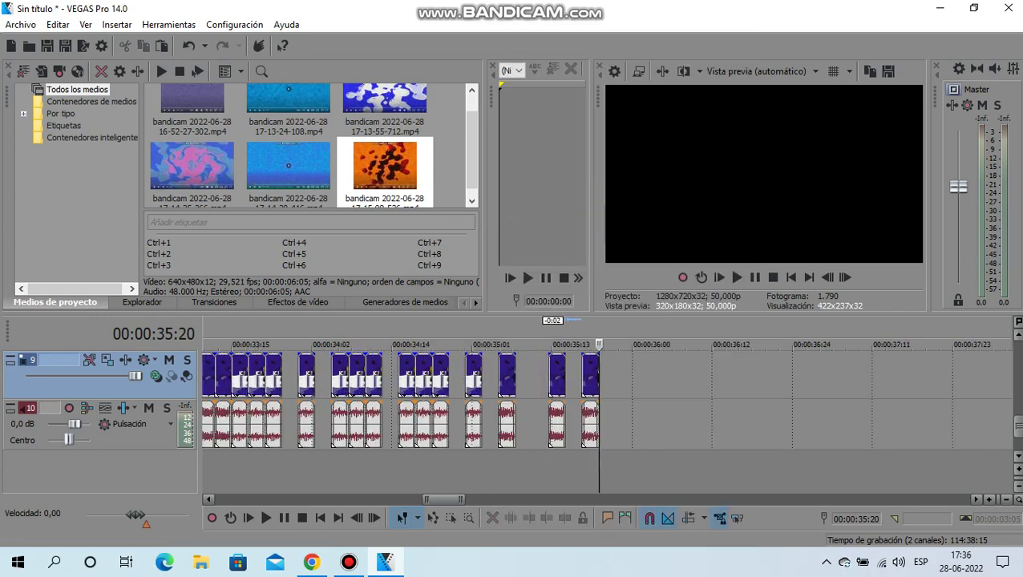
pyautogui.press('Up')
pyautogui.press('Up')
pyautogui.scroll(2, 561, 417)
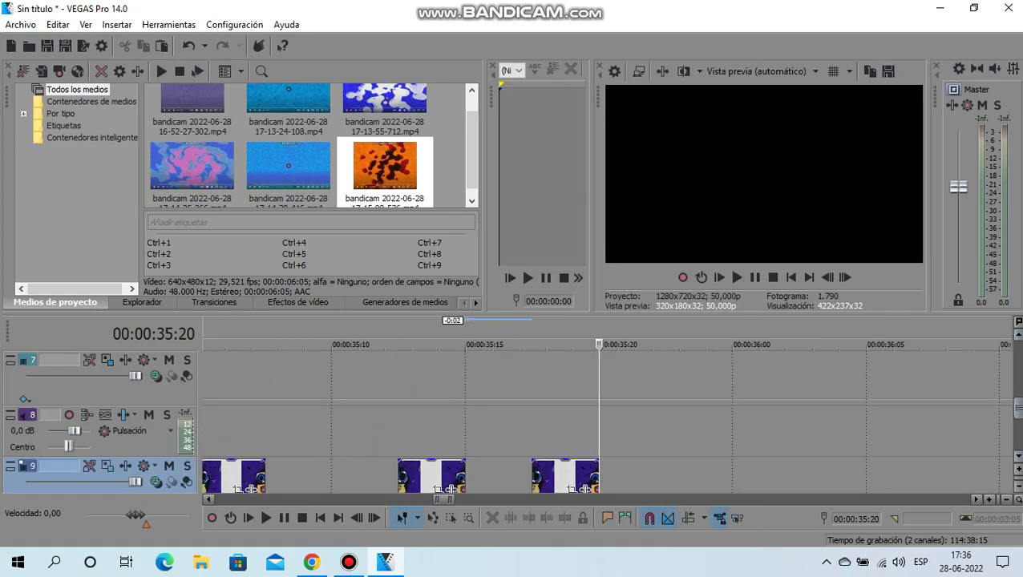
pyautogui.rightClick(679, 422)
pyautogui.click(705, 99)
pyautogui.moveTo(644, 440); pyautogui.dragTo(871, 441)
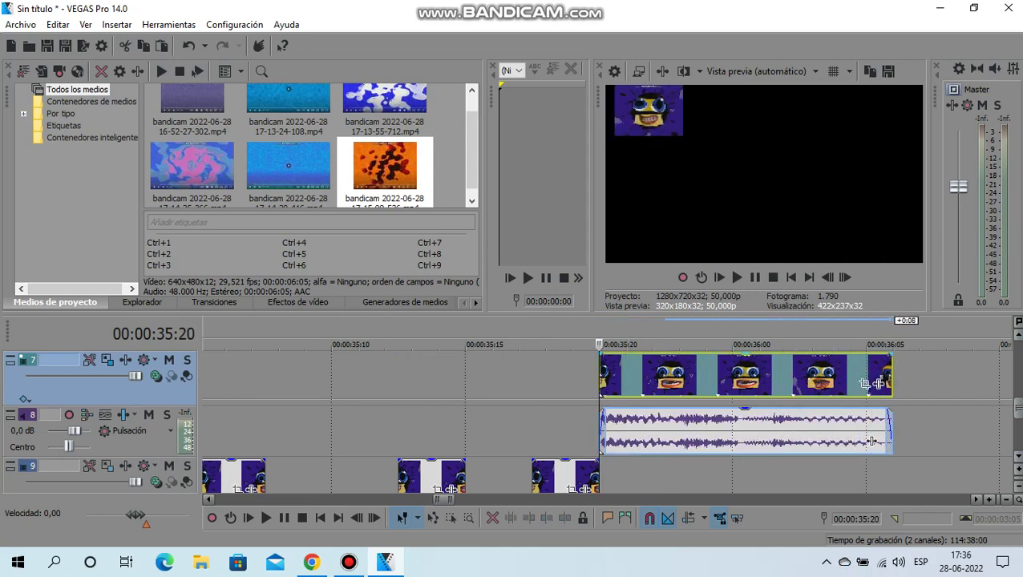
pyautogui.moveTo(601, 441); pyautogui.dragTo(741, 441)
pyautogui.moveTo(867, 441); pyautogui.dragTo(591, 441)
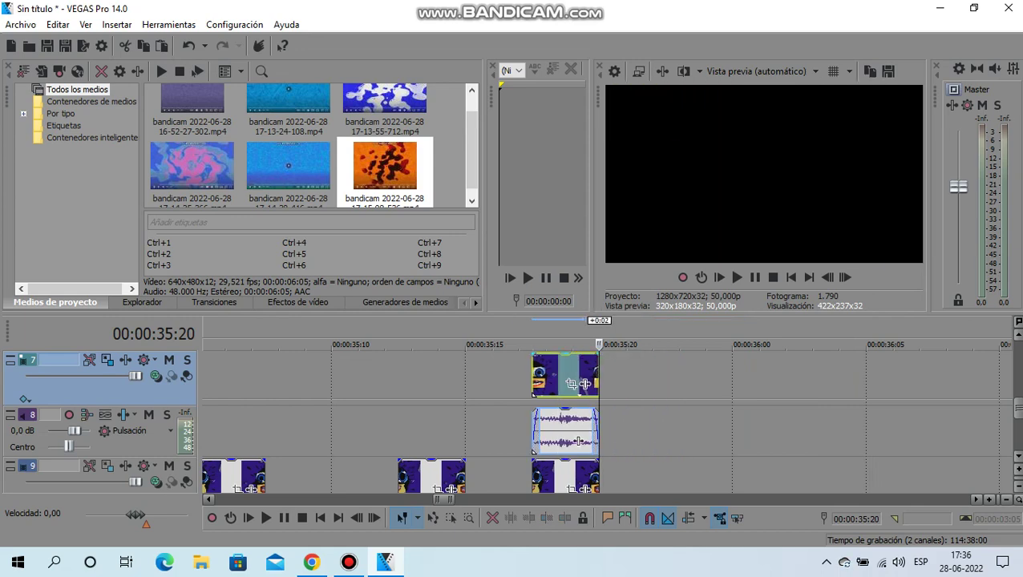
# Step: Delete the last purple clip on track 9 and move the trimmed track 7 clip into its place, with its audio on track 10
pyautogui.scroll(-1, 578, 440)
pyautogui.scroll(-2, 581, 387)
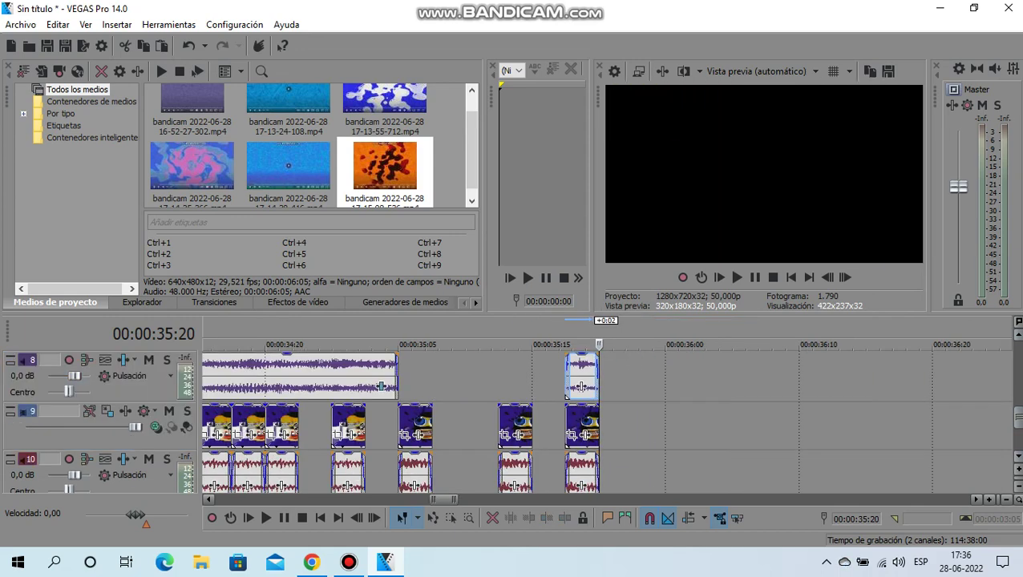
pyautogui.rightClick(581, 387)
pyautogui.click(641, 226)
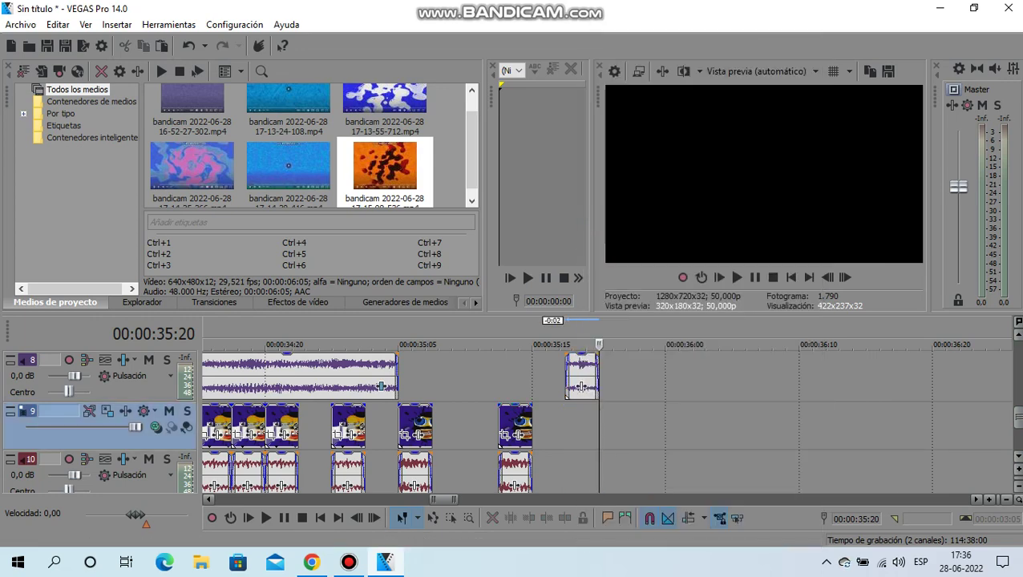
pyautogui.scroll(1, 583, 383)
pyautogui.click(583, 383)
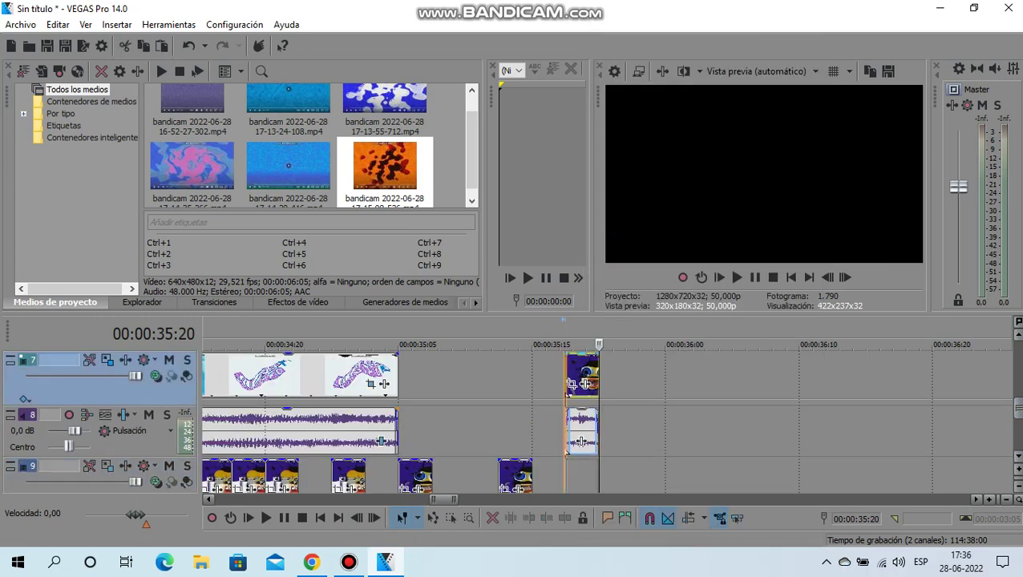
pyautogui.scroll(-2, 581, 441)
pyautogui.scroll(1, 581, 385)
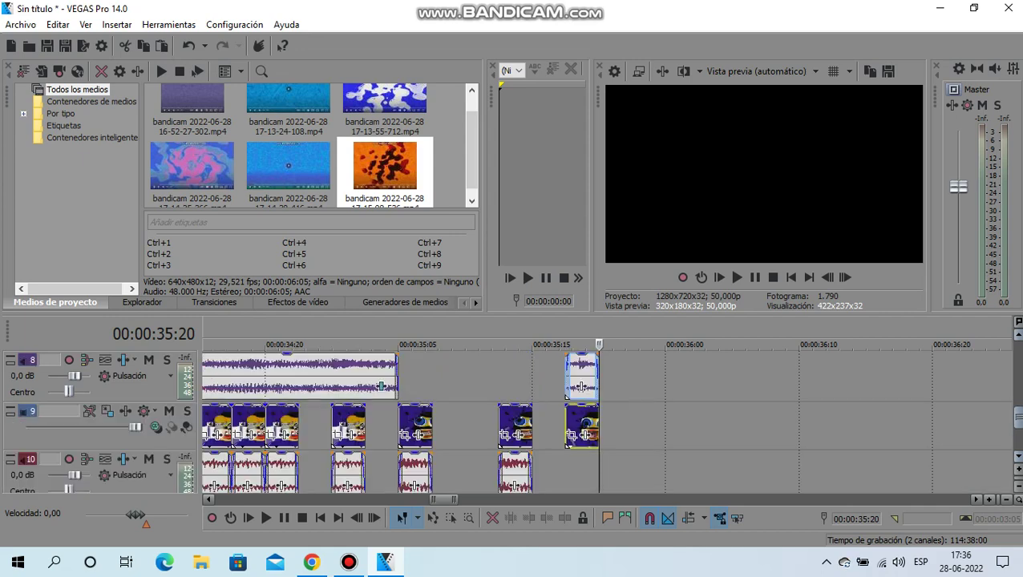
pyautogui.click(581, 386)
# Step: Copy the newly placed clip on track 9 and paste it twice end to end, starting at 00:00:35:20
pyautogui.rightClick(581, 386)
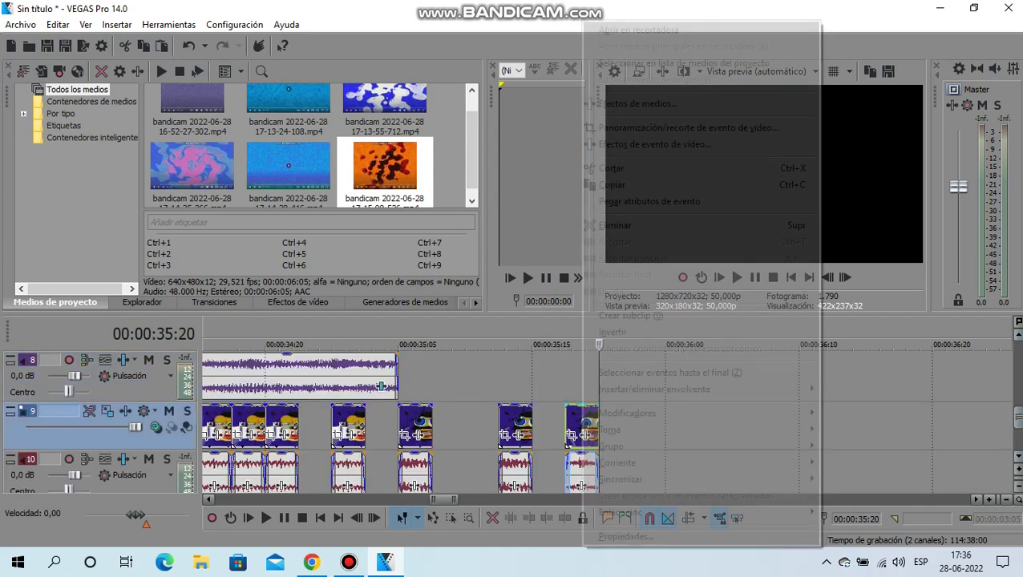
pyautogui.click(633, 183)
pyautogui.rightClick(613, 415)
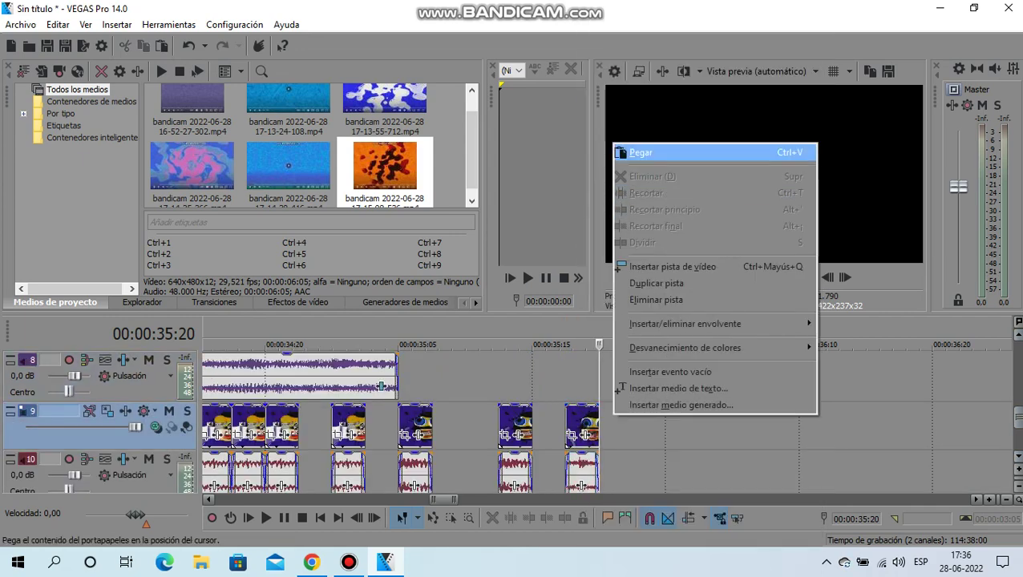
pyautogui.click(640, 152)
pyautogui.rightClick(654, 426)
pyautogui.click(682, 158)
pyautogui.rightClick(646, 407)
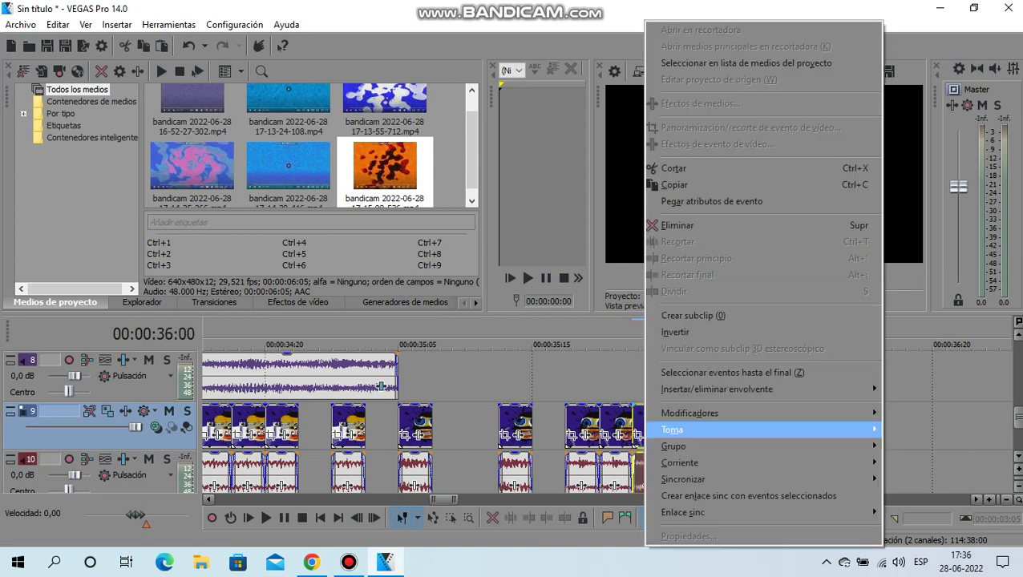
pyautogui.rightClick(825, 433)
pyautogui.press('Escape')
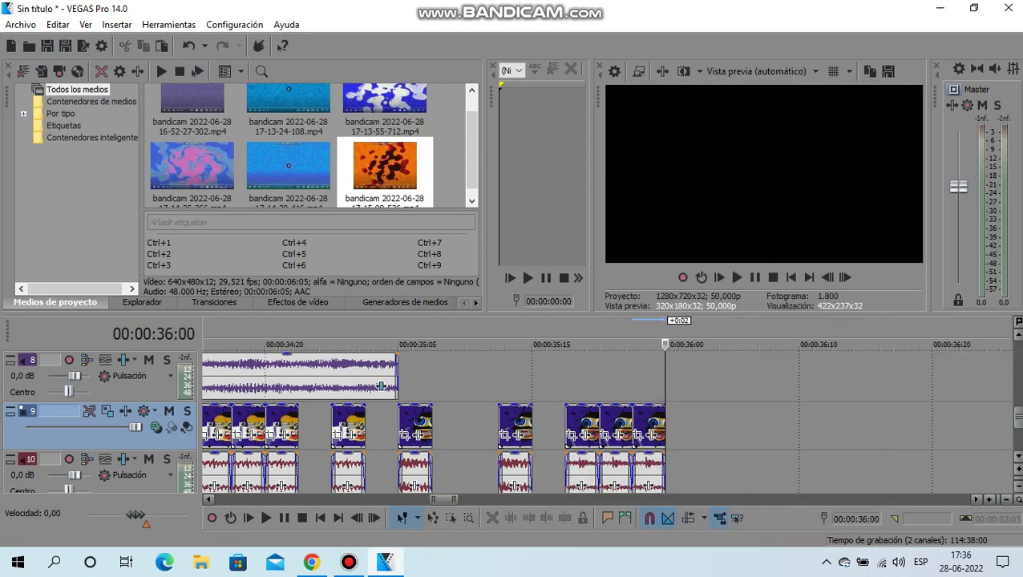
# Step: Copy the purple clip at 00:00:35:05 on track 9 and paste it twice end to end, starting at 00:00:36:00
pyautogui.rightClick(415, 425)
pyautogui.click(496, 187)
pyautogui.rightClick(680, 436)
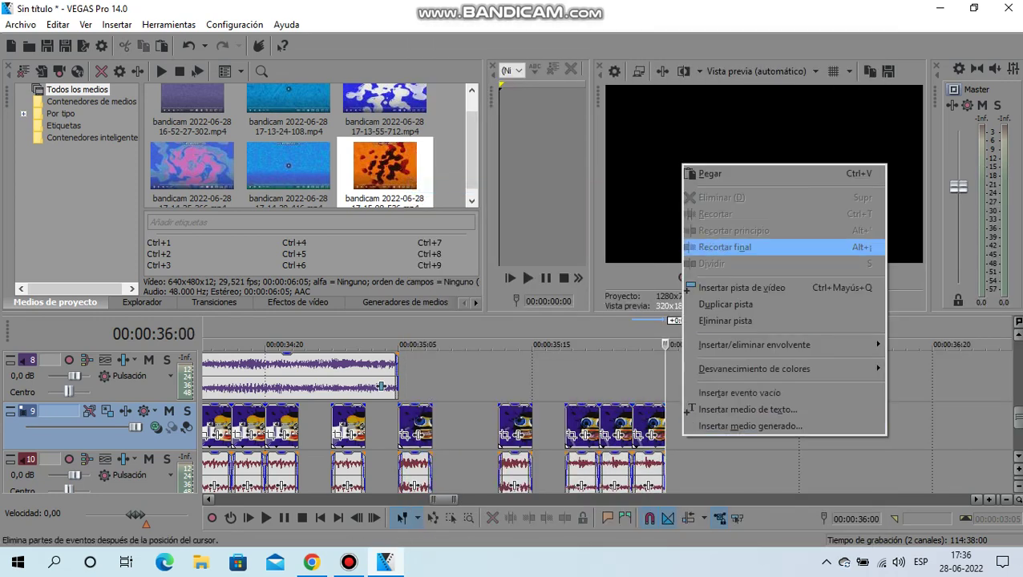
pyautogui.click(705, 171)
pyautogui.rightClick(725, 444)
pyautogui.click(752, 183)
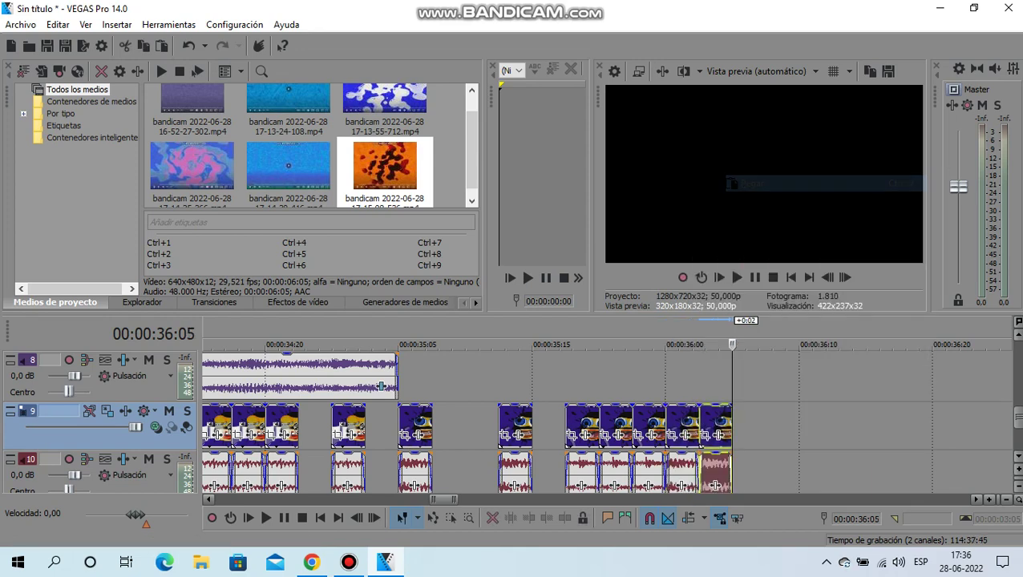
# Step: Replace the two clips starting at 00:00:35:22 with a copy of the clip at 00:00:35:00, extended to fill the whole gap
pyautogui.click(646, 433)
pyautogui.rightClick(674, 433)
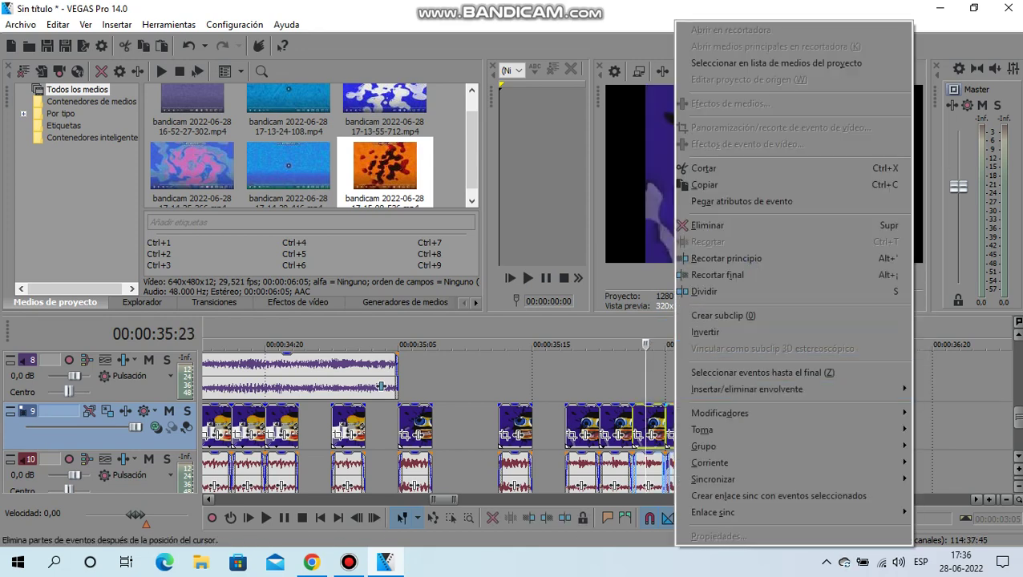
pyautogui.click(386, 226)
pyautogui.rightClick(354, 428)
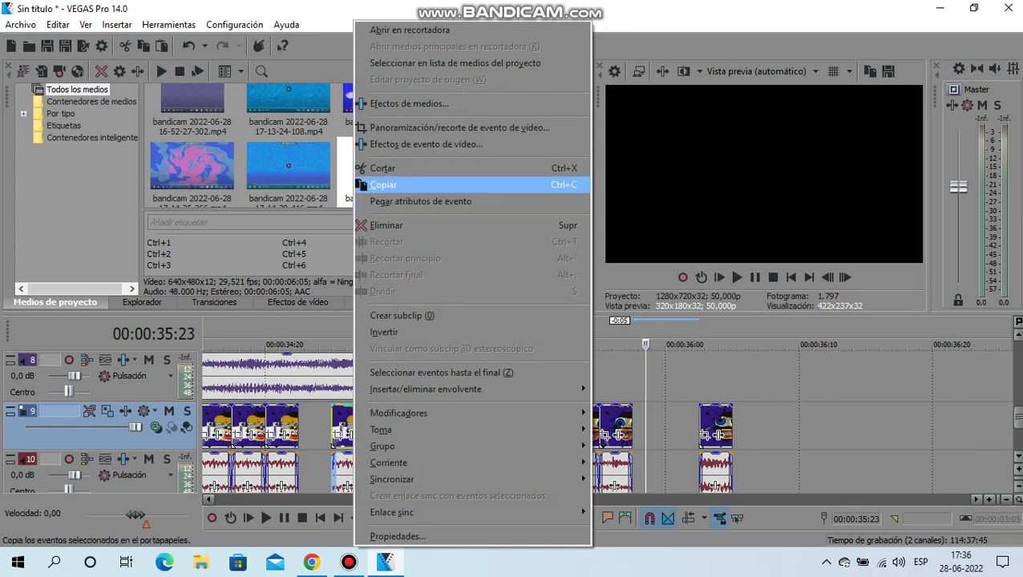
pyautogui.click(383, 184)
pyautogui.rightClick(663, 433)
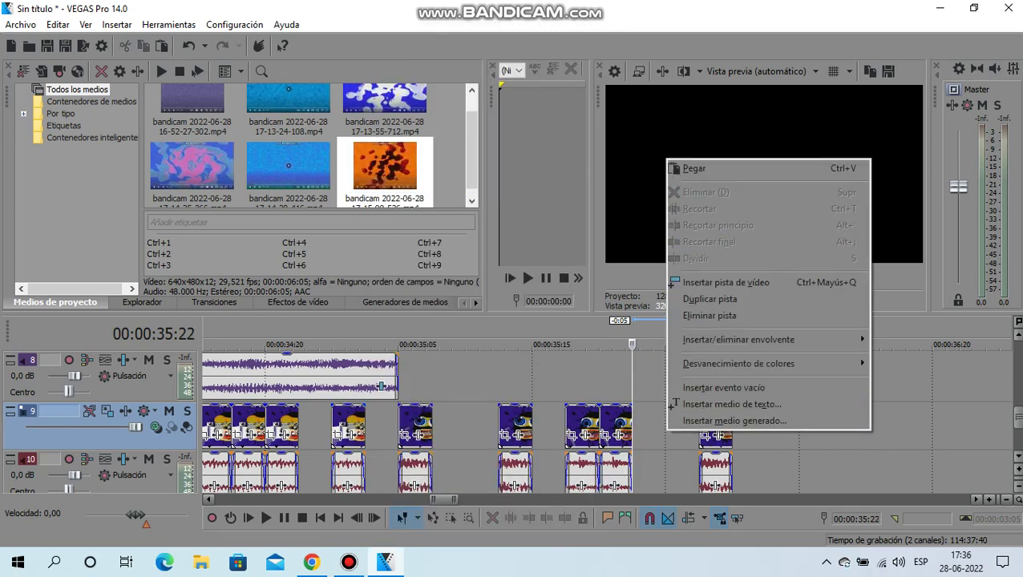
pyautogui.click(697, 169)
pyautogui.click(646, 481)
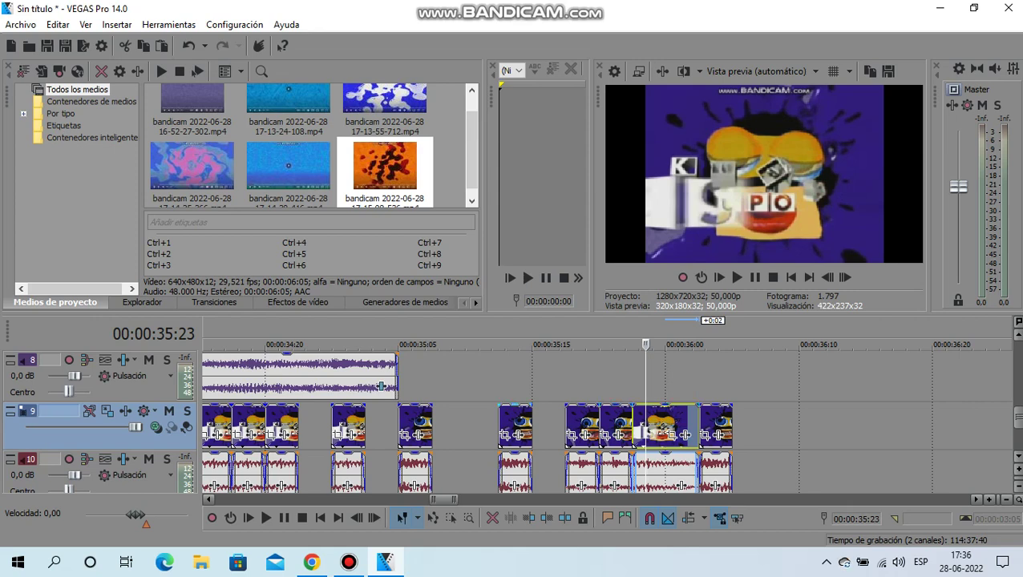
# Step: Copy the single purple clip at 00:00:35:12, paste it twice from 00:00:36:05 and delete the first copy
pyautogui.rightClick(516, 429)
pyautogui.click(552, 185)
pyautogui.rightClick(753, 429)
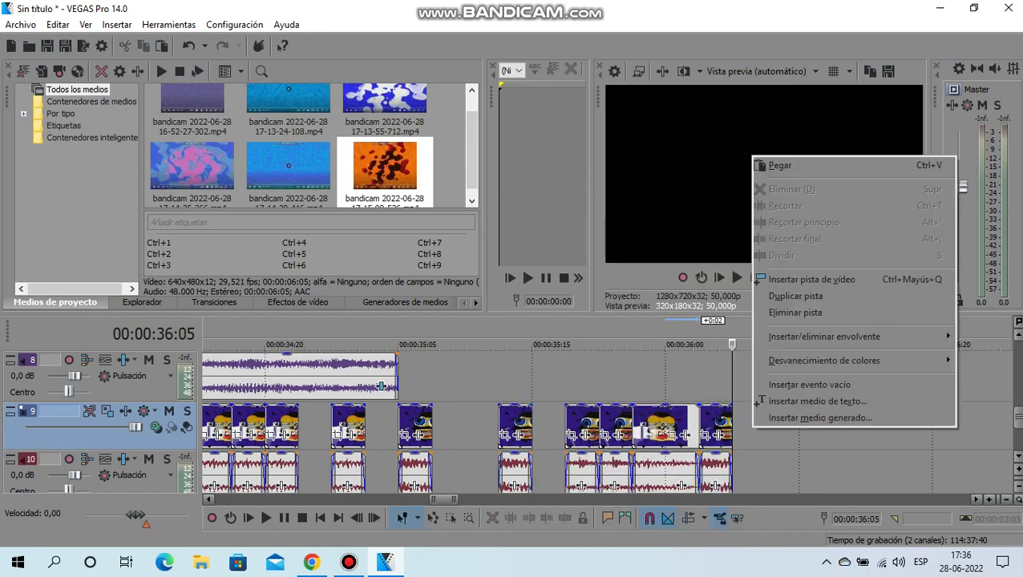
pyautogui.click(779, 166)
pyautogui.rightClick(771, 429)
pyautogui.click(793, 171)
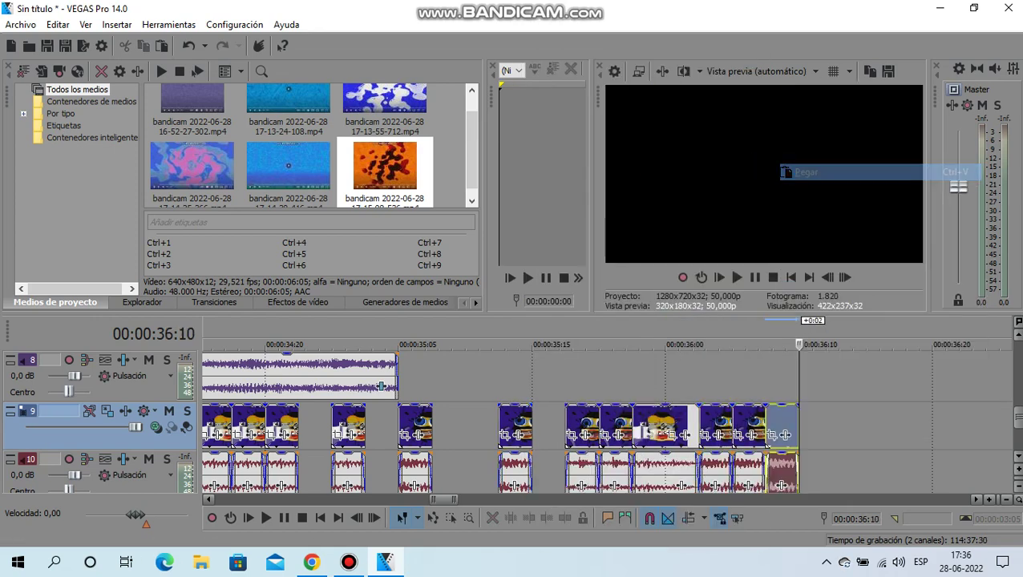
pyautogui.rightClick(761, 429)
pyautogui.click(794, 225)
# Step: Paste two more copies of the purple clip from 00:00:36:10 and delete the first of them
pyautogui.rightClick(806, 418)
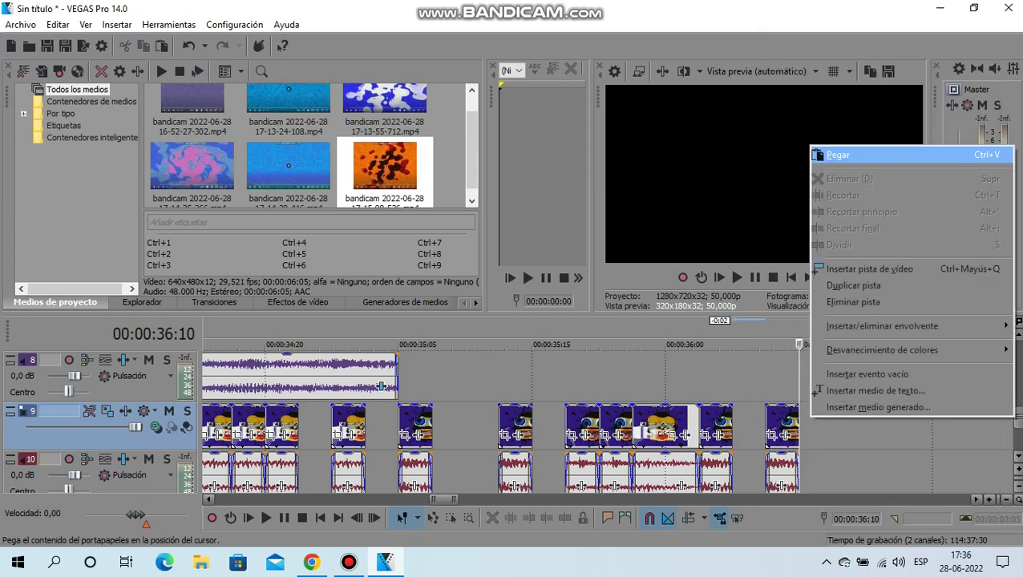
pyautogui.click(834, 154)
pyautogui.rightClick(824, 421)
pyautogui.click(833, 173)
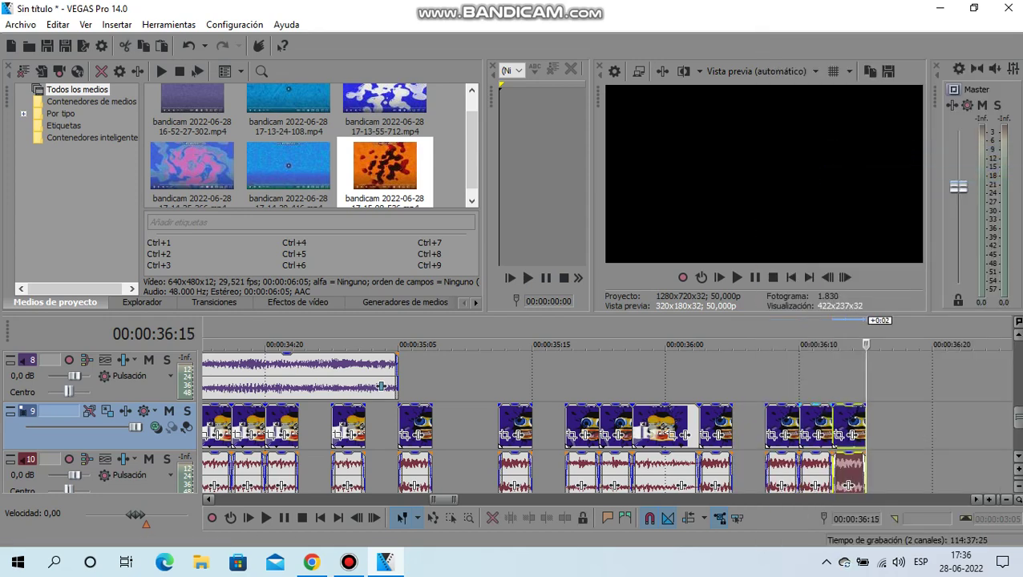
pyautogui.rightClick(848, 425)
pyautogui.click(801, 225)
# Step: Paste four more purple clips end to end from 00:00:36:15 and delete the second and third of them
pyautogui.rightClick(826, 424)
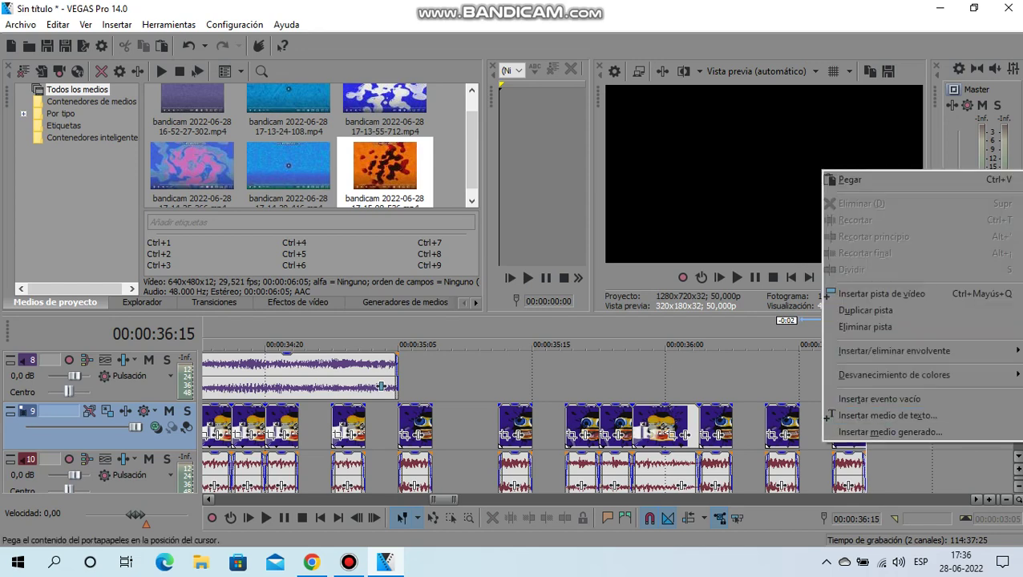
pyautogui.click(834, 180)
pyautogui.rightClick(882, 425)
pyautogui.click(833, 172)
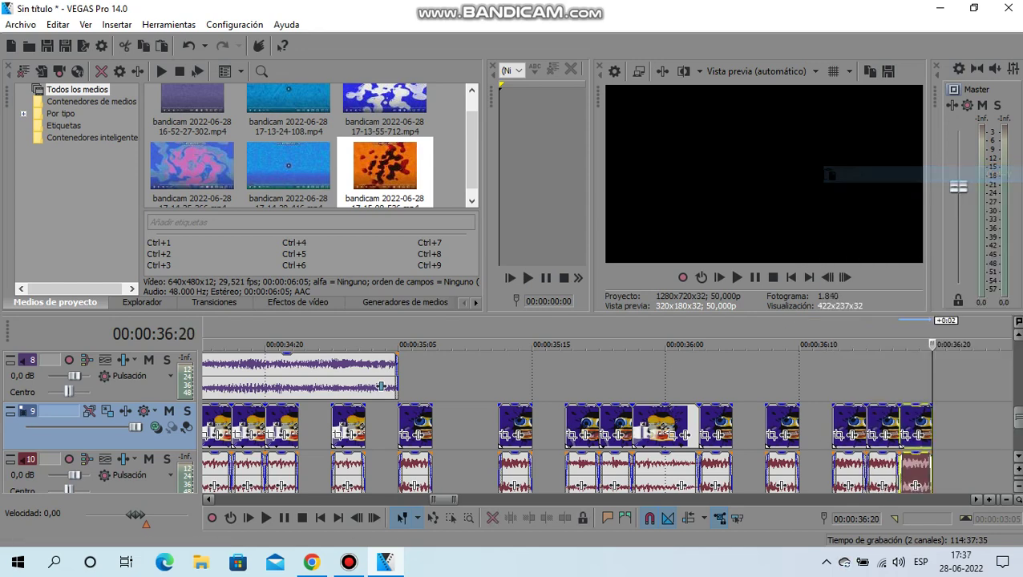
pyautogui.hscroll(5, 785, 425)
pyautogui.rightClick(786, 439)
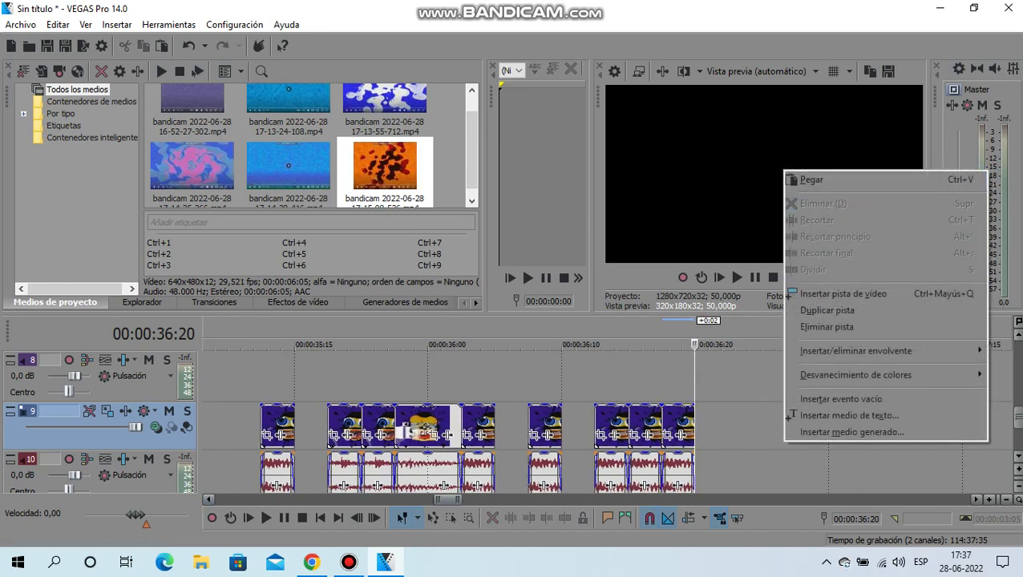
pyautogui.click(810, 180)
pyautogui.rightClick(747, 437)
pyautogui.click(773, 182)
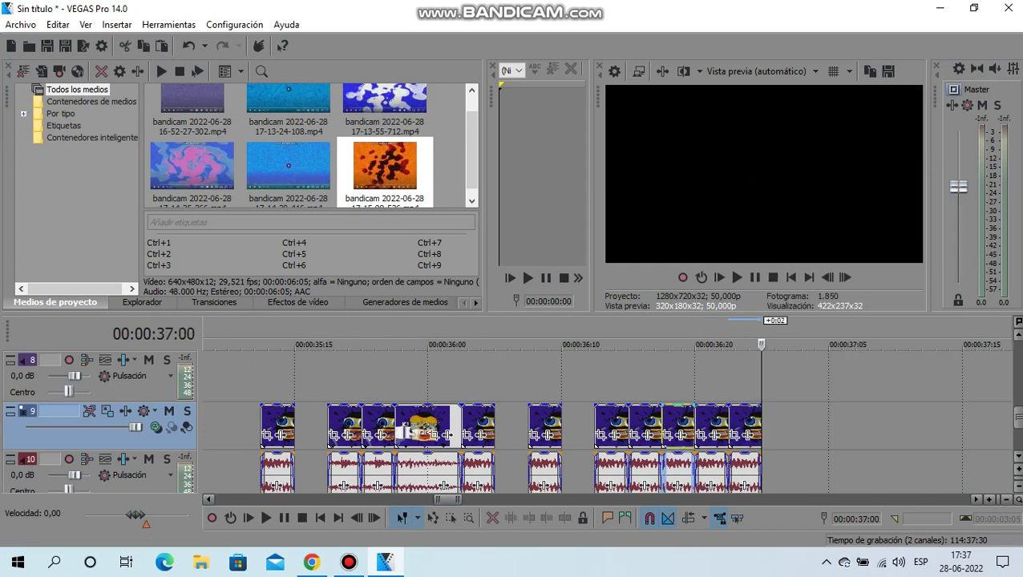
pyautogui.click(682, 344)
pyautogui.rightClick(705, 433)
pyautogui.click(716, 224)
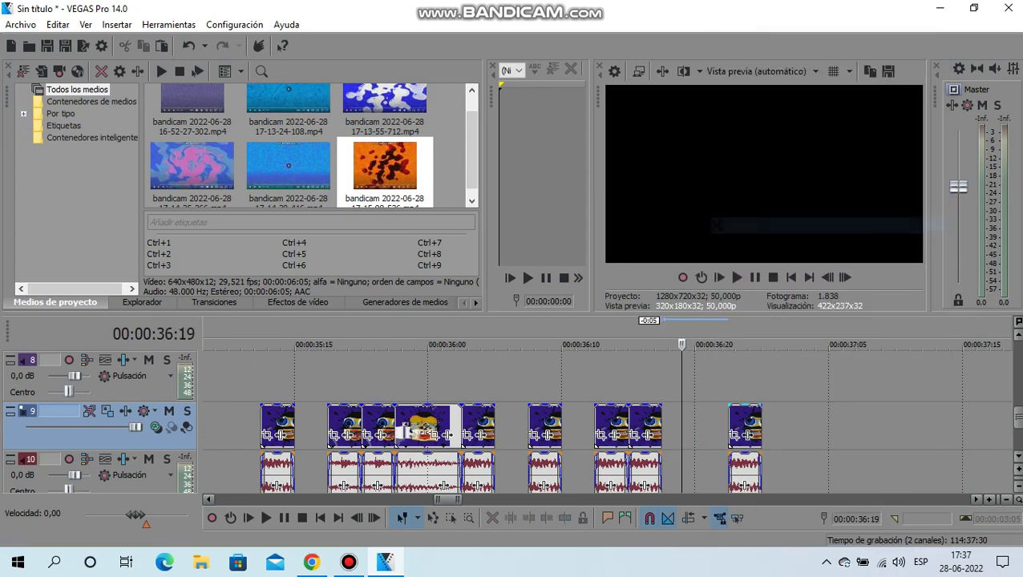
# Step: Paste two more copies of the purple clip from 00:00:37:00 and delete the first of them
pyautogui.rightClick(784, 433)
pyautogui.click(811, 170)
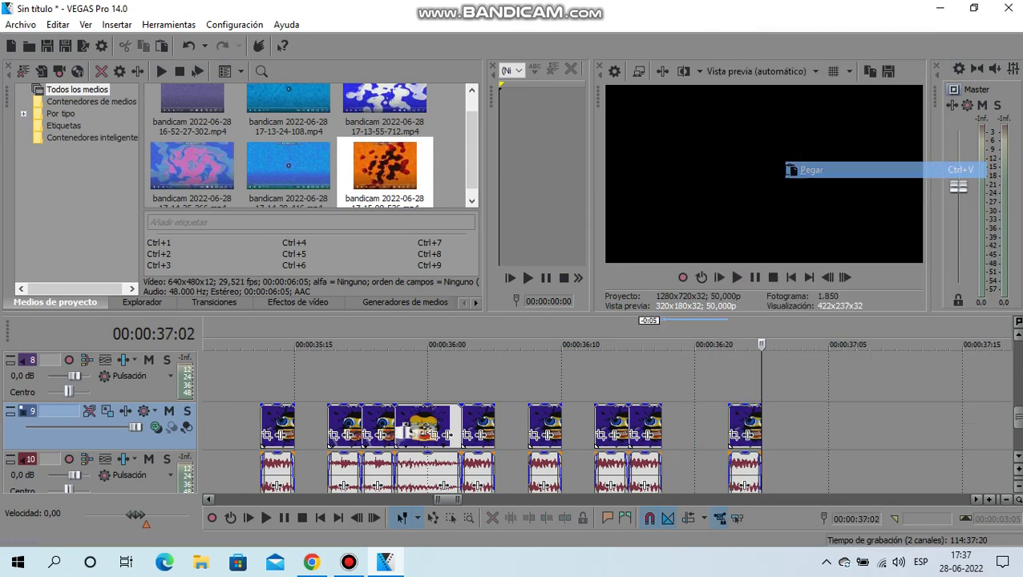
pyautogui.rightClick(817, 417)
pyautogui.click(837, 150)
pyautogui.rightClick(811, 481)
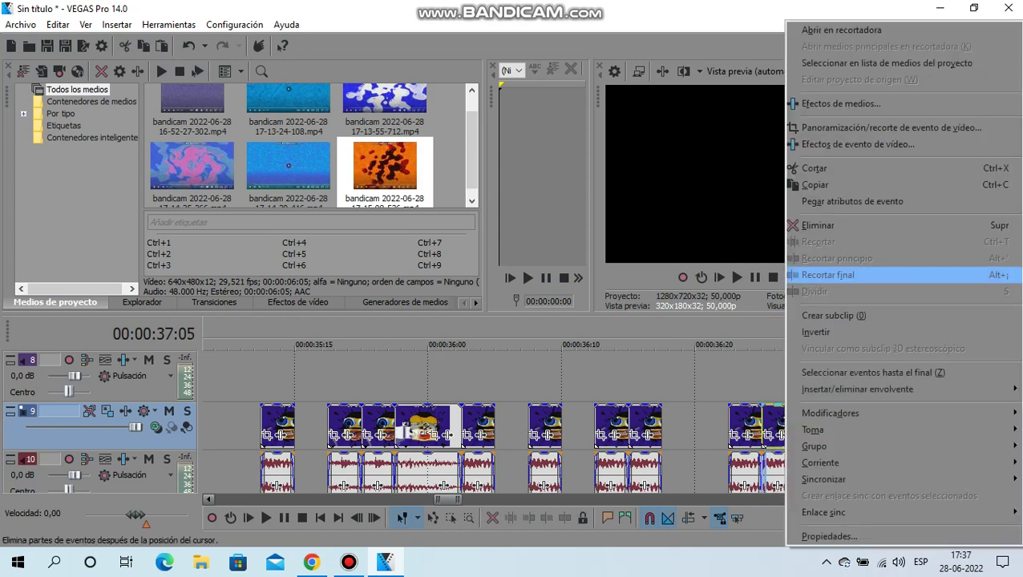
pyautogui.click(802, 225)
# Step: Paste three more purple clips on track 9 from 00:00:37:05 to 00:00:37:12, deleting the first one to leave a gap
pyautogui.rightClick(821, 448)
pyautogui.click(849, 162)
pyautogui.rightClick(826, 425)
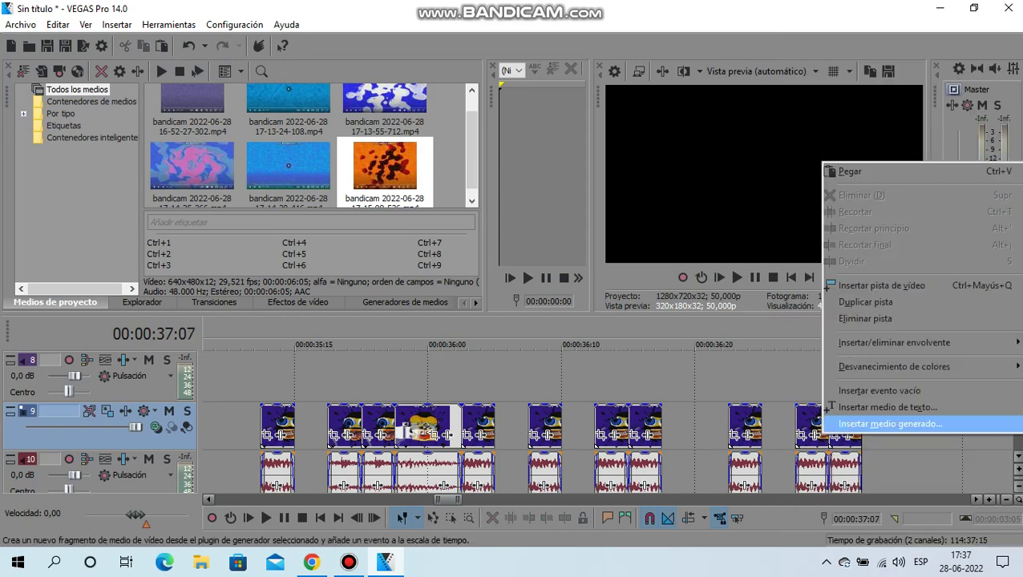
pyautogui.click(841, 165)
pyautogui.rightClick(849, 425)
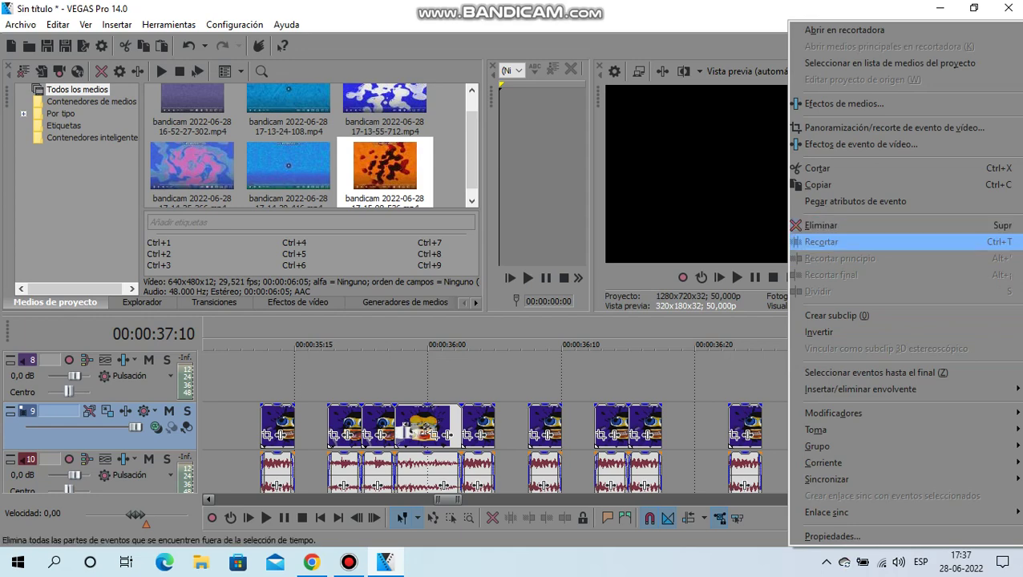
pyautogui.click(817, 242)
pyautogui.scroll(-3, 721, 432)
pyautogui.rightClick(834, 432)
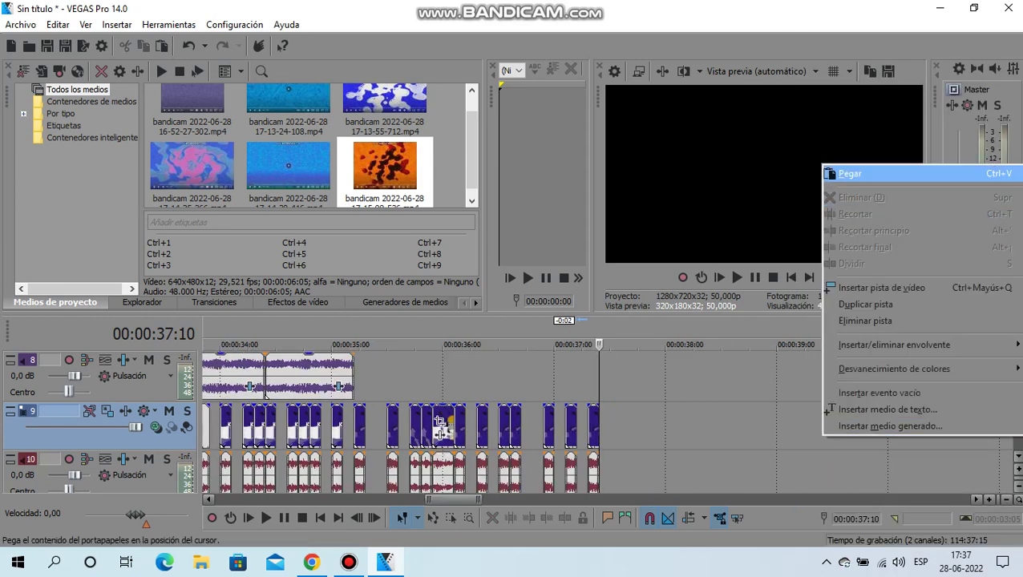
pyautogui.click(849, 173)
# Step: Copy a purple clip on track 9, paste three copies end to end from 00:00:37:12, and delete the second of them
pyautogui.rightClick(415, 425)
pyautogui.click(448, 184)
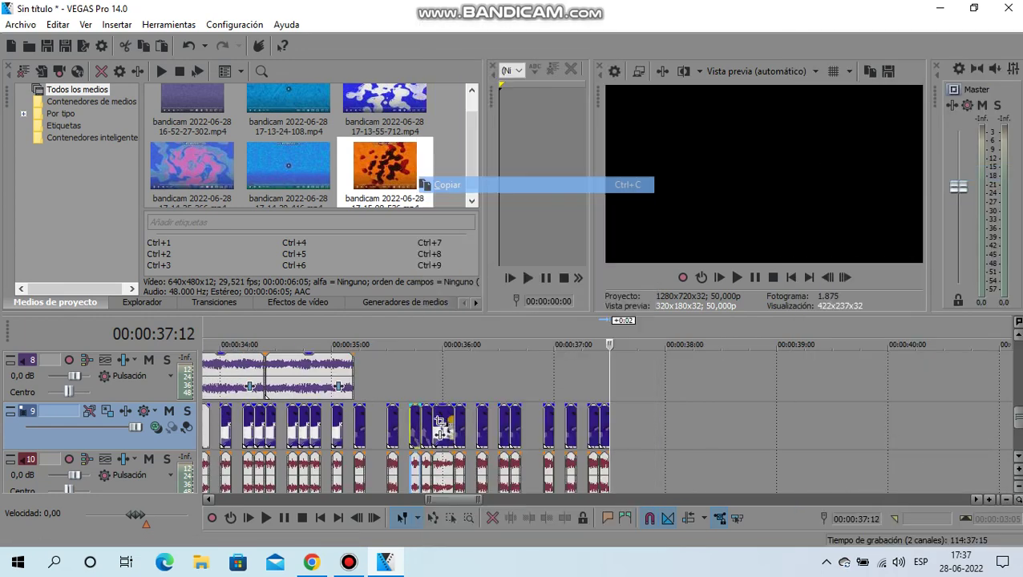
pyautogui.rightClick(616, 424)
pyautogui.click(645, 161)
pyautogui.rightClick(641, 412)
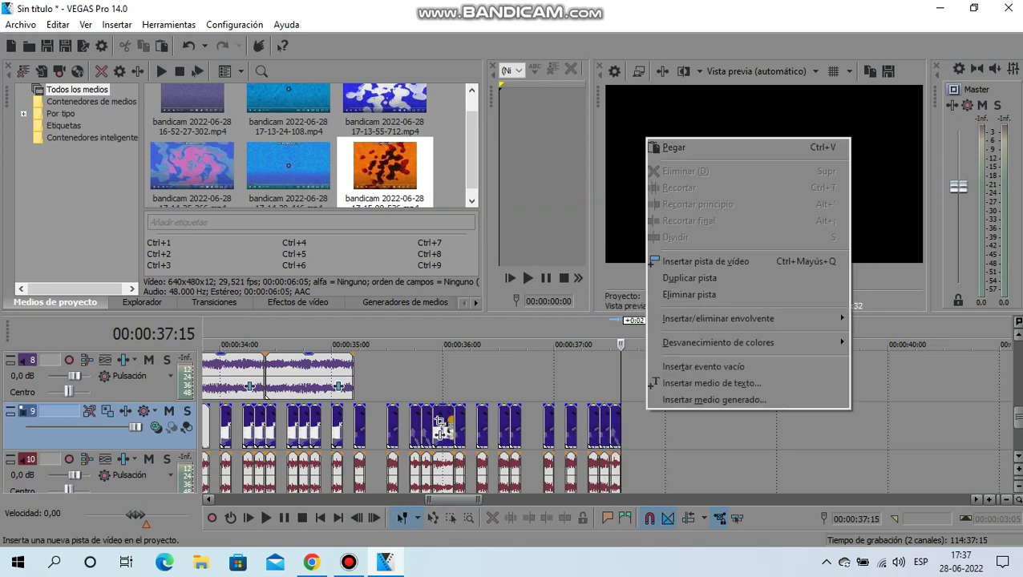
pyautogui.click(665, 147)
pyautogui.rightClick(633, 422)
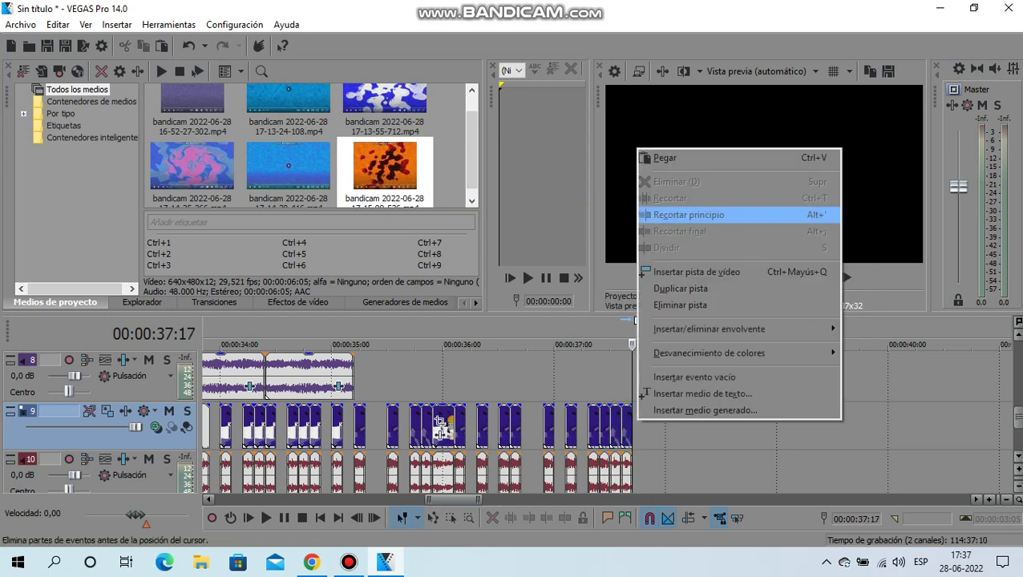
pyautogui.click(665, 214)
pyautogui.rightClick(628, 425)
pyautogui.press('Escape')
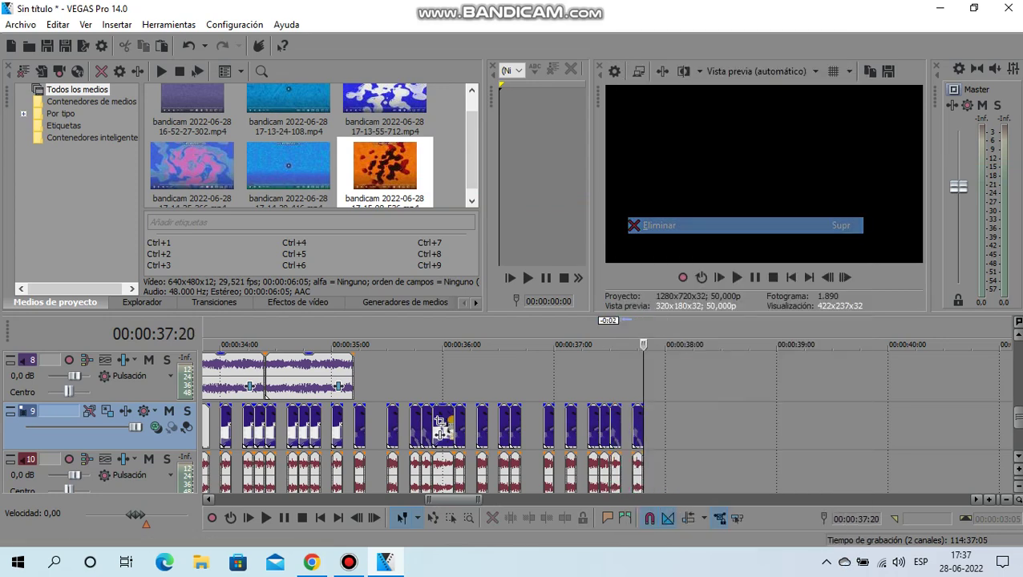
# Step: Paste one more purple clip at 00:00:37:20 and copy the clip at 00:00:35:00 on track 9
pyautogui.rightClick(670, 443)
pyautogui.click(697, 181)
pyautogui.rightClick(669, 433)
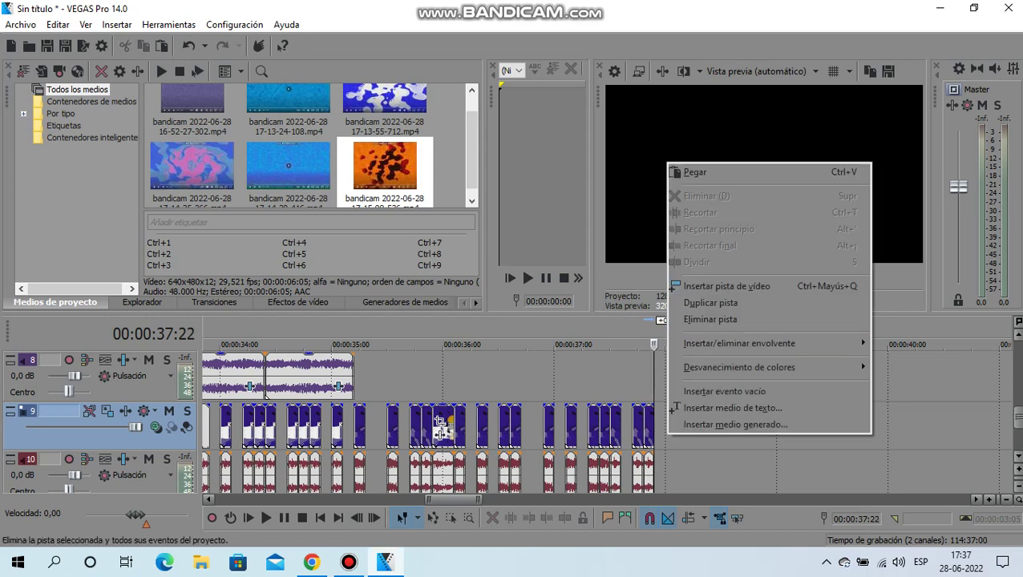
pyautogui.rightClick(338, 425)
pyautogui.press('Escape')
# Step: Paste two copies of the 00:00:35:00 clip end to end from 00:00:37:22 and delete the purple clip just before them
pyautogui.rightClick(694, 434)
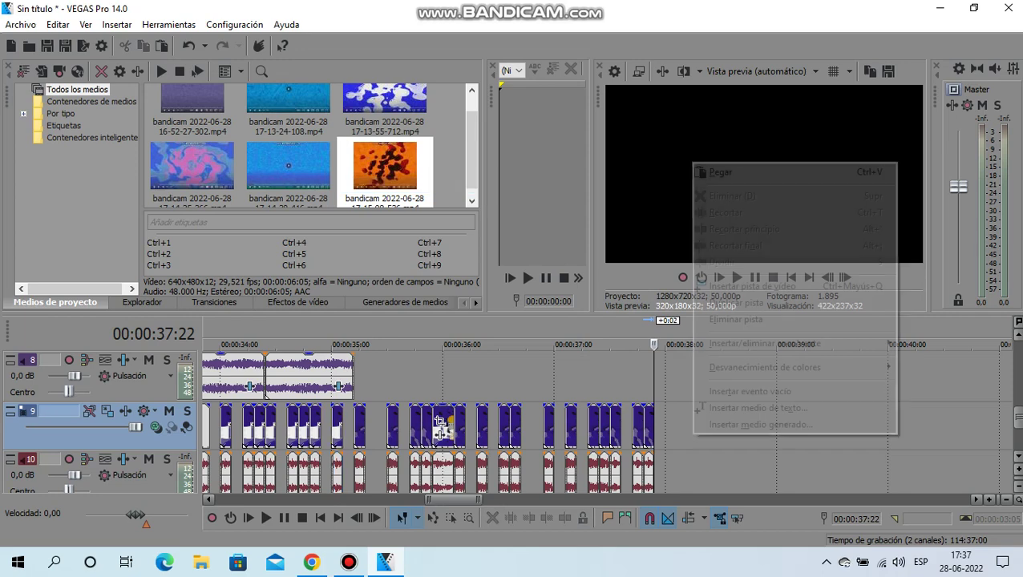
pyautogui.click(715, 172)
pyautogui.rightClick(697, 426)
pyautogui.click(721, 162)
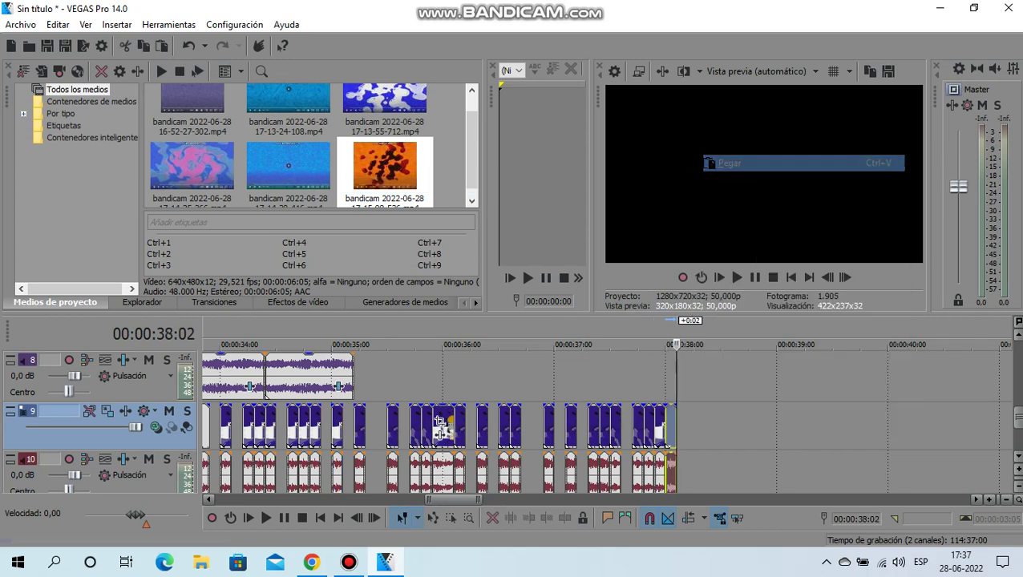
pyautogui.rightClick(644, 425)
pyautogui.click(721, 246)
# Step: Paste two more copies of the same clip end to end from 00:00:38:02
pyautogui.rightClick(701, 435)
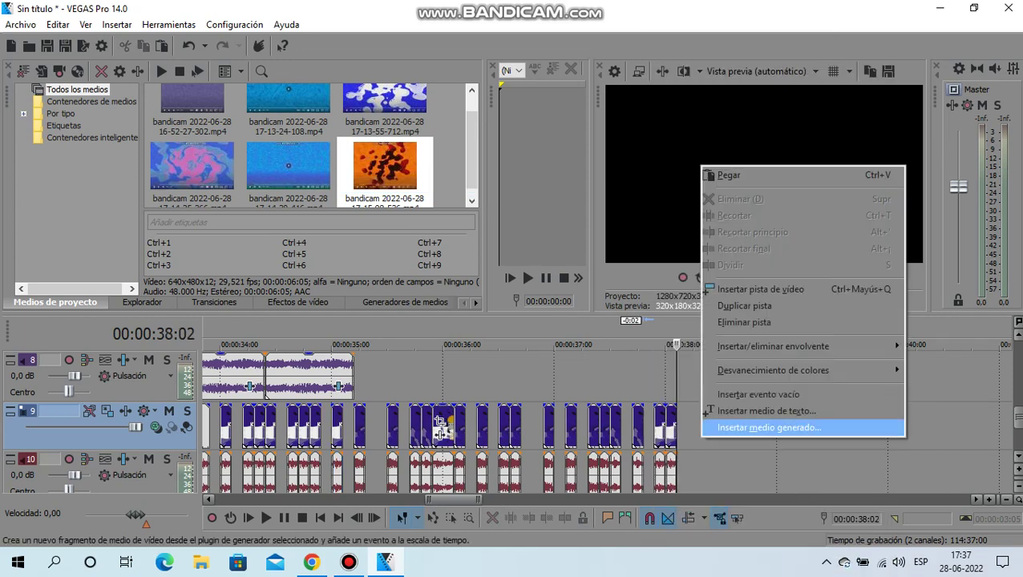
pyautogui.click(725, 175)
pyautogui.rightClick(712, 425)
pyautogui.click(729, 175)
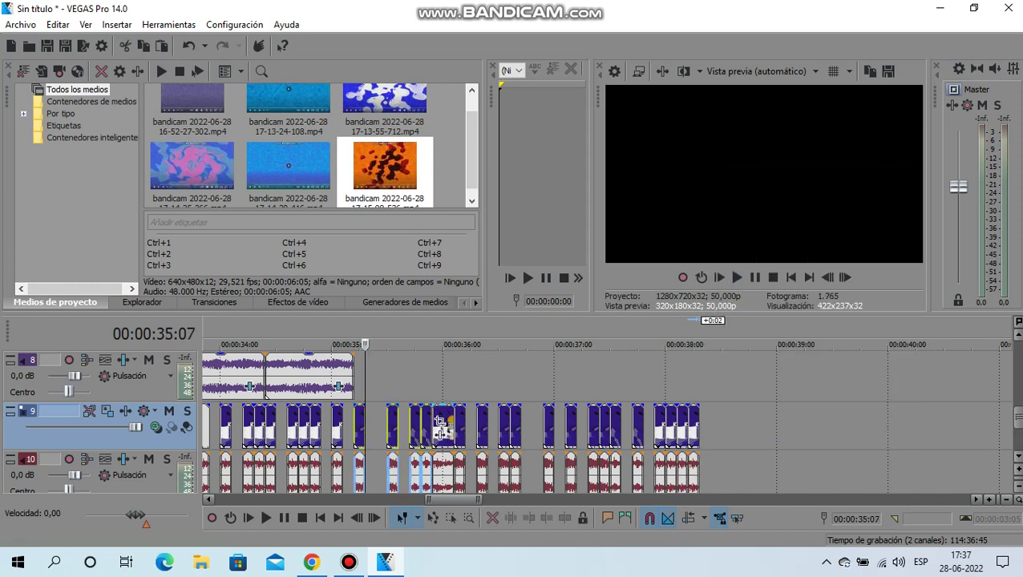
# Step: Copy the group of nine clips starting at 00:00:35:05 on track 9 and paste it directly after the last clip, at 00:00:38:07
pyautogui.click(440, 423)
pyautogui.press('Escape')
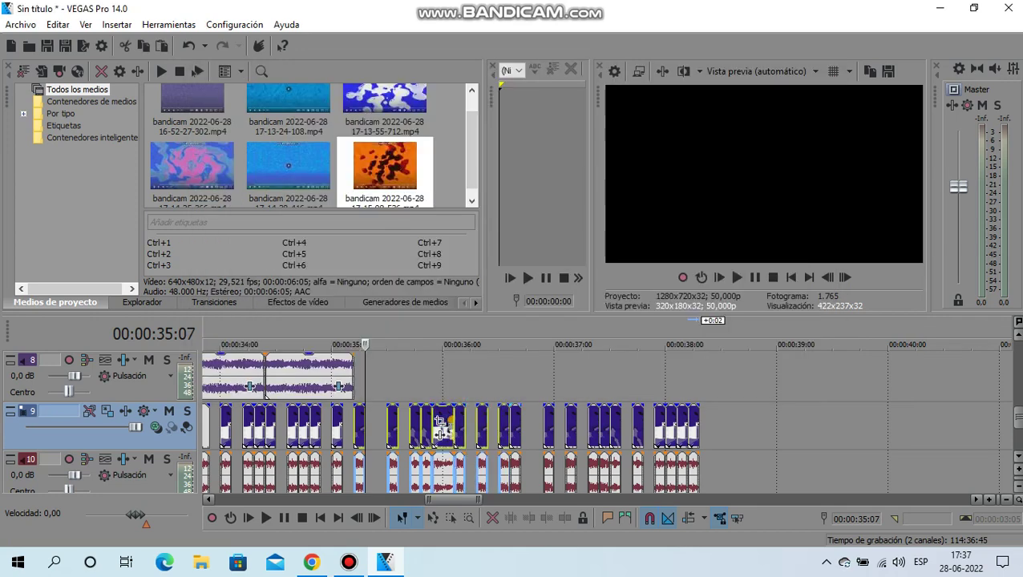
pyautogui.rightClick(511, 425)
pyautogui.press('Escape')
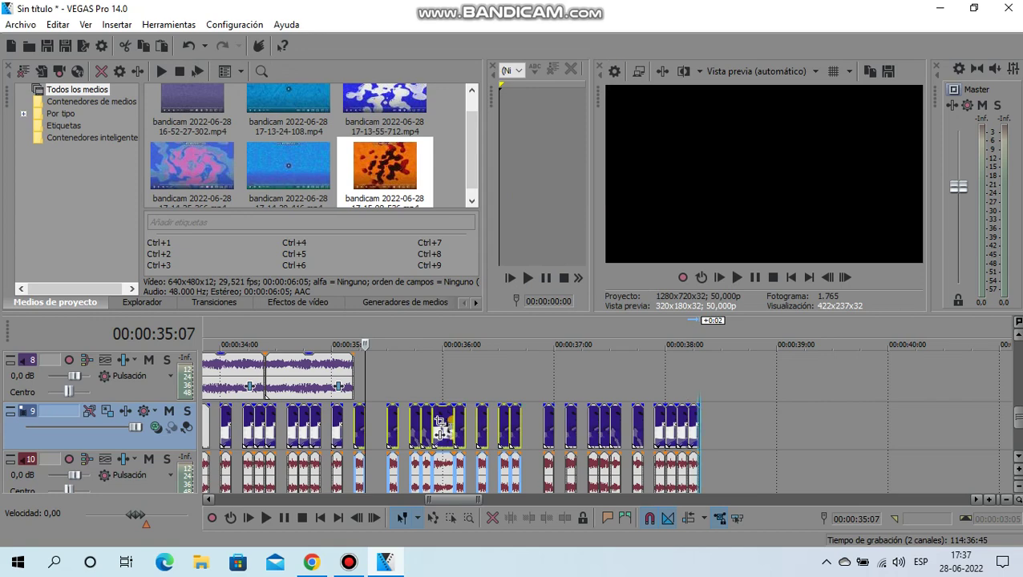
pyautogui.rightClick(715, 431)
pyautogui.click(742, 170)
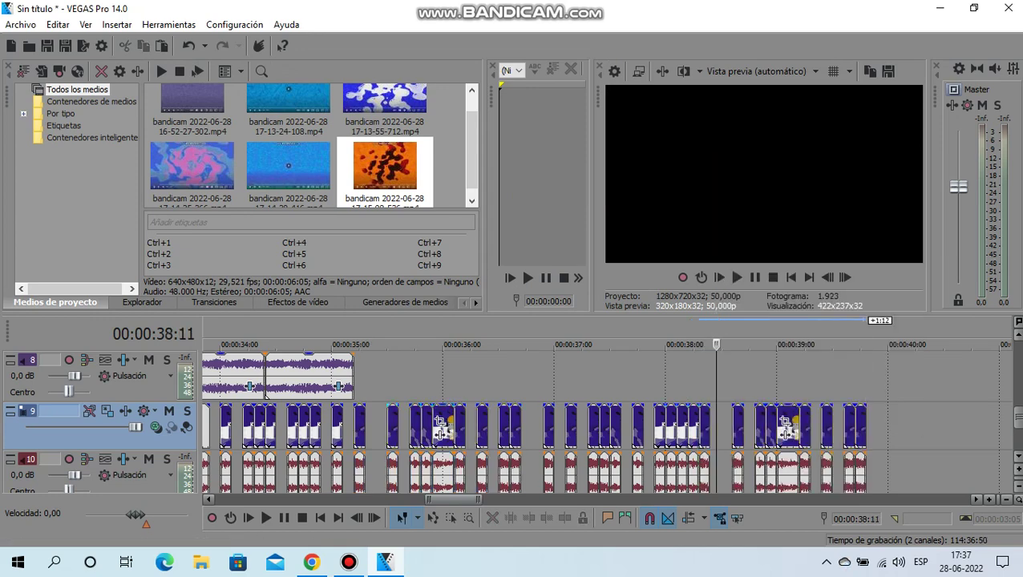
# Step: Copy a single purple clip, paste two copies from 00:00:38:10 into the gap, and delete the first of them
pyautogui.rightClick(413, 427)
pyautogui.click(481, 200)
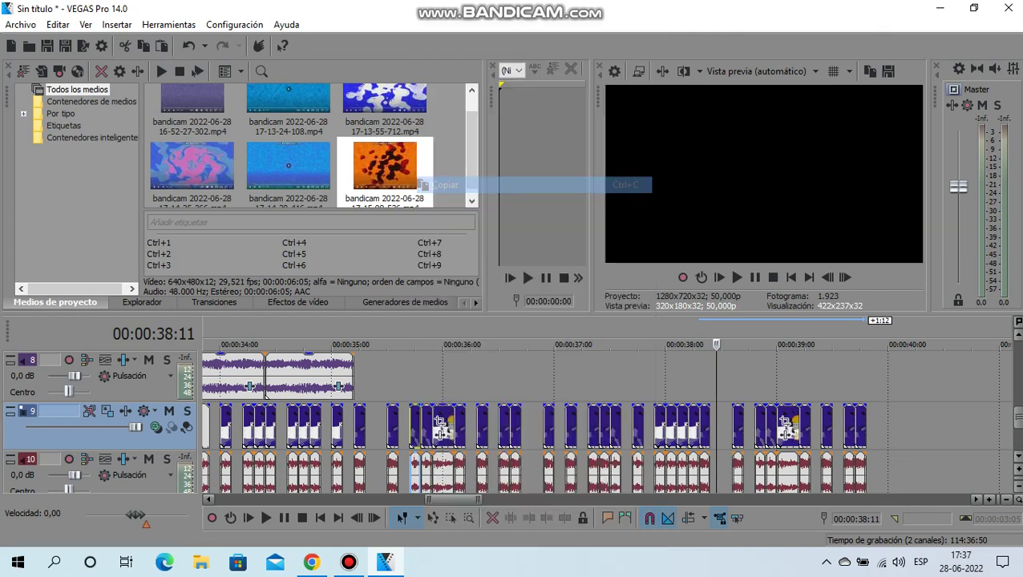
pyautogui.scroll(3, 745, 485)
pyautogui.scroll(2, 747, 485)
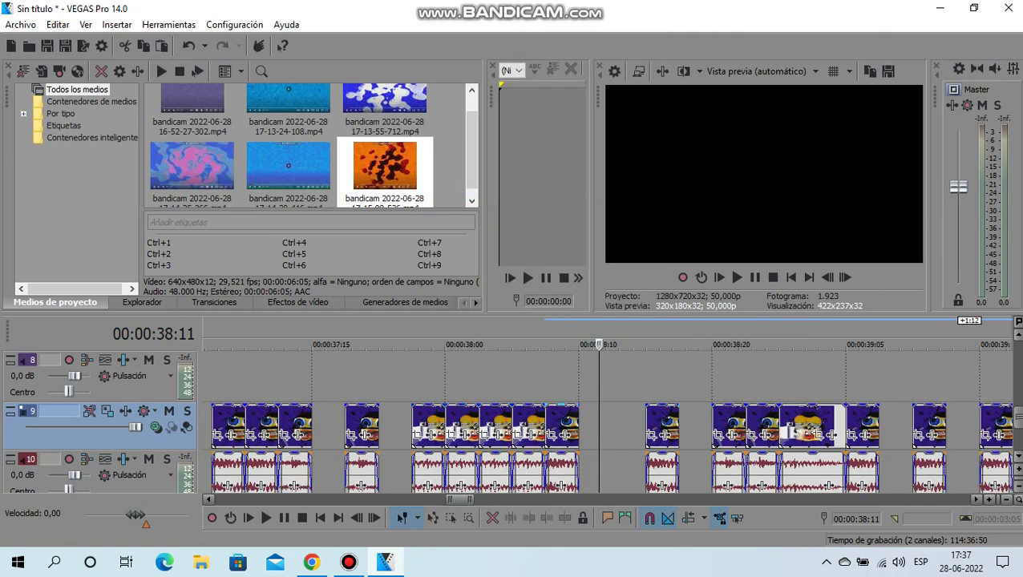
pyautogui.rightClick(585, 432)
pyautogui.click(617, 169)
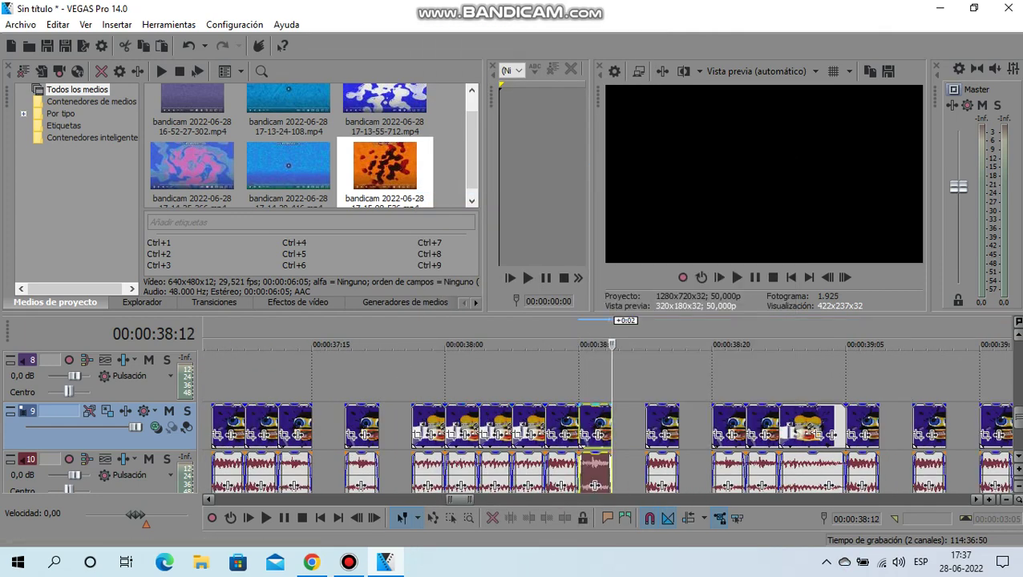
pyautogui.rightClick(619, 424)
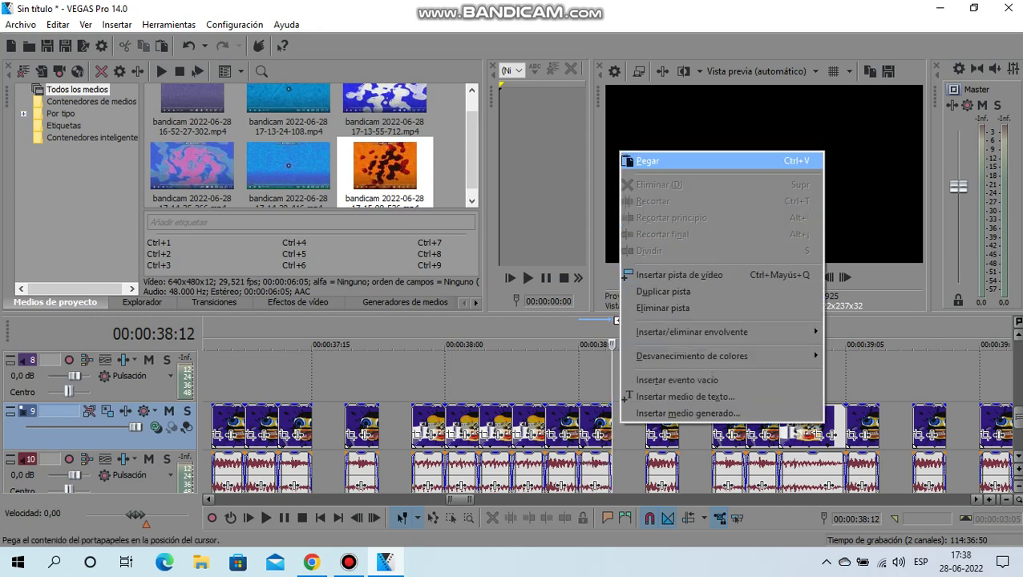
pyautogui.click(628, 161)
pyautogui.rightClick(599, 425)
pyautogui.click(641, 222)
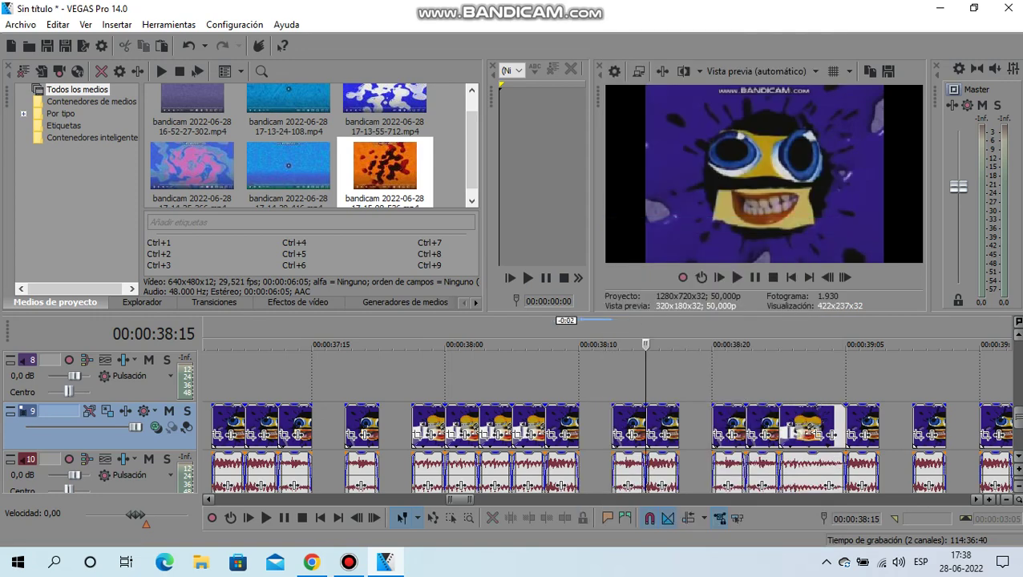
# Step: Move all clips from 00:00:38:15 to the end of track 9 later so they start at 00:00:38:17
pyautogui.scroll(-3, 683, 484)
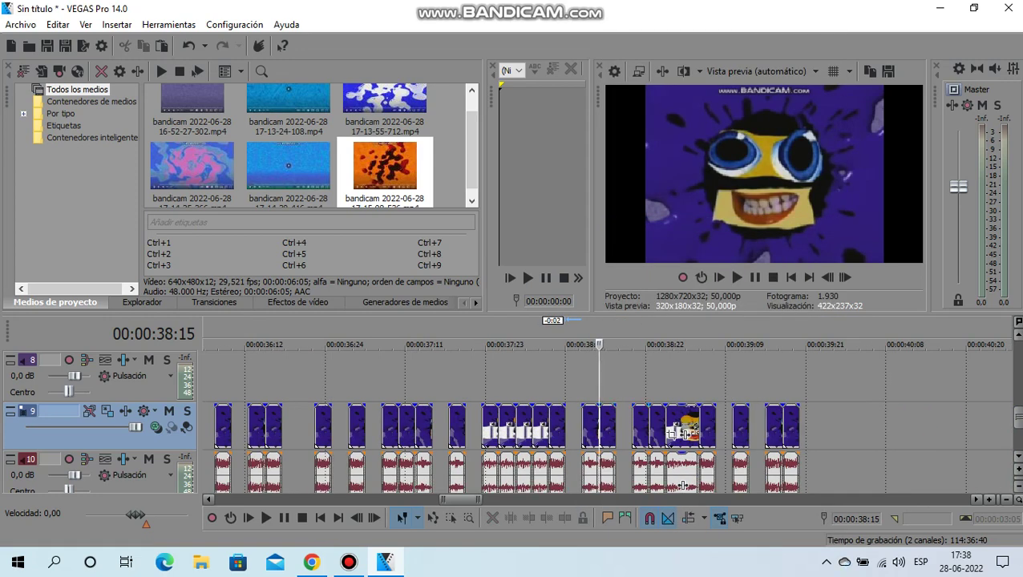
pyautogui.press('Right')
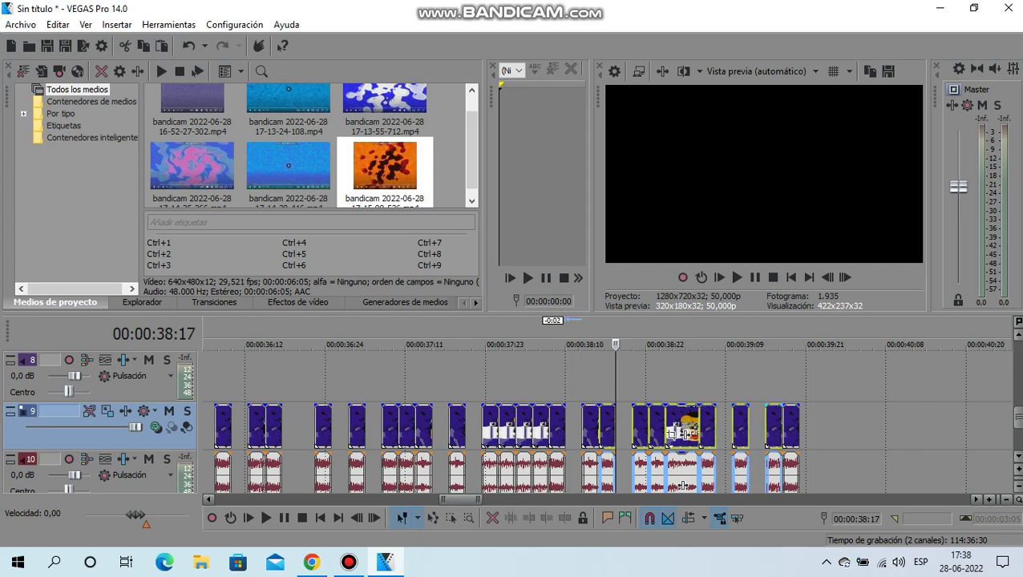
pyautogui.moveTo(682, 432); pyautogui.dragTo(633, 444)
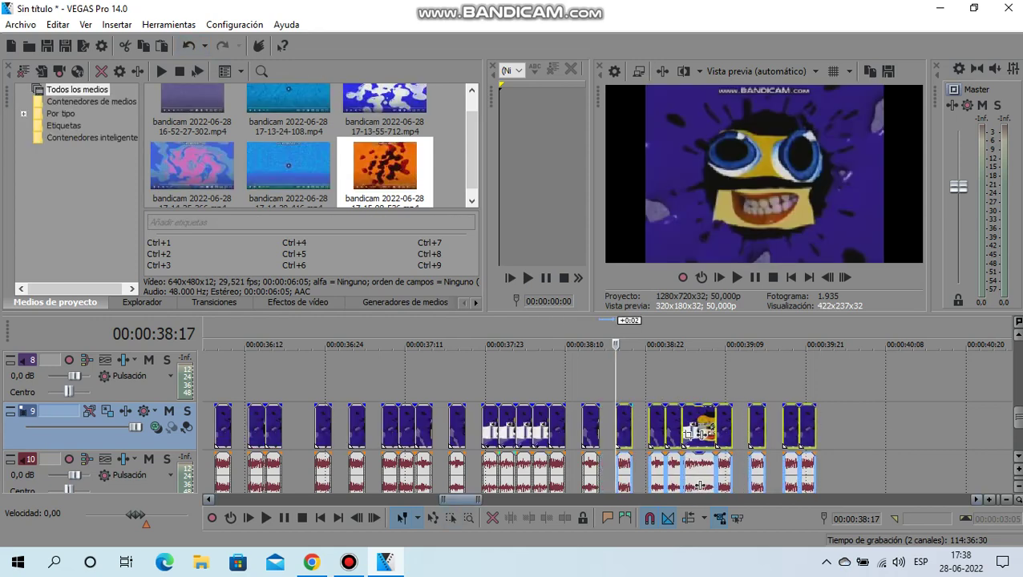
pyautogui.scroll(-3, 701, 434)
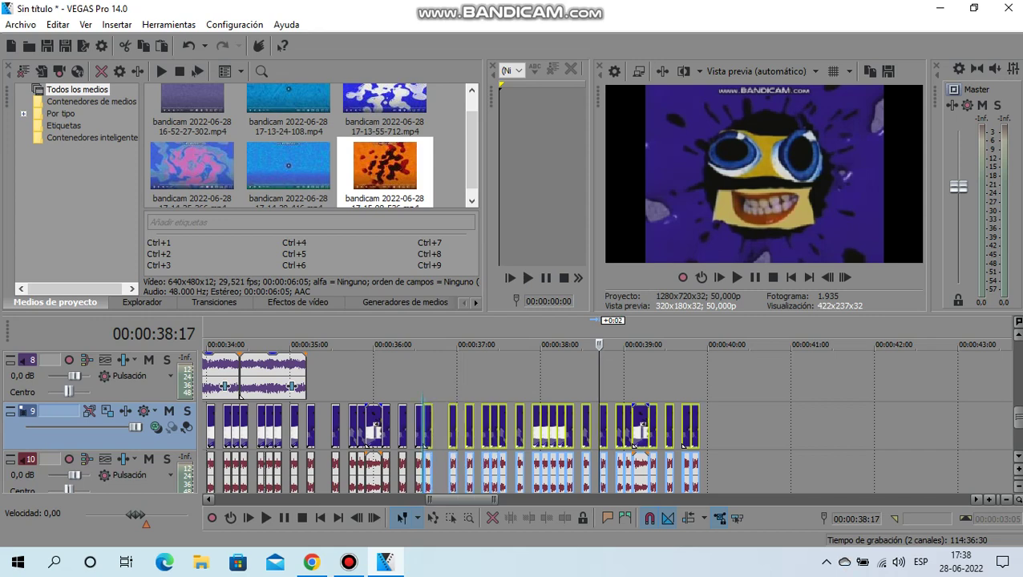
pyautogui.press('Up')
pyautogui.press('Up')
pyautogui.press('Up')
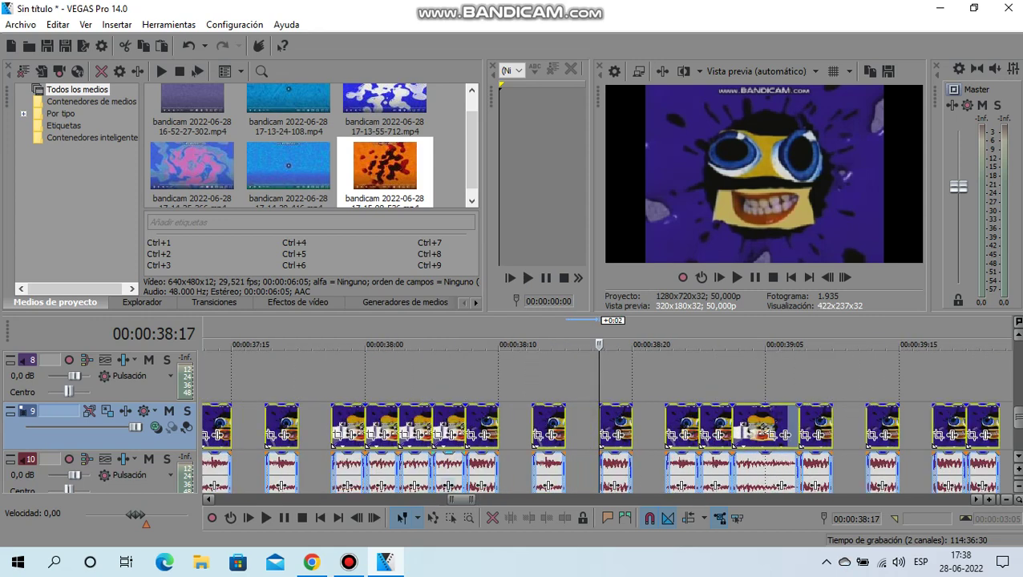
pyautogui.moveTo(454, 498); pyautogui.dragTo(444, 498)
pyautogui.press('Down')
pyautogui.press('Down')
pyautogui.moveTo(630, 424); pyautogui.dragTo(513, 424)
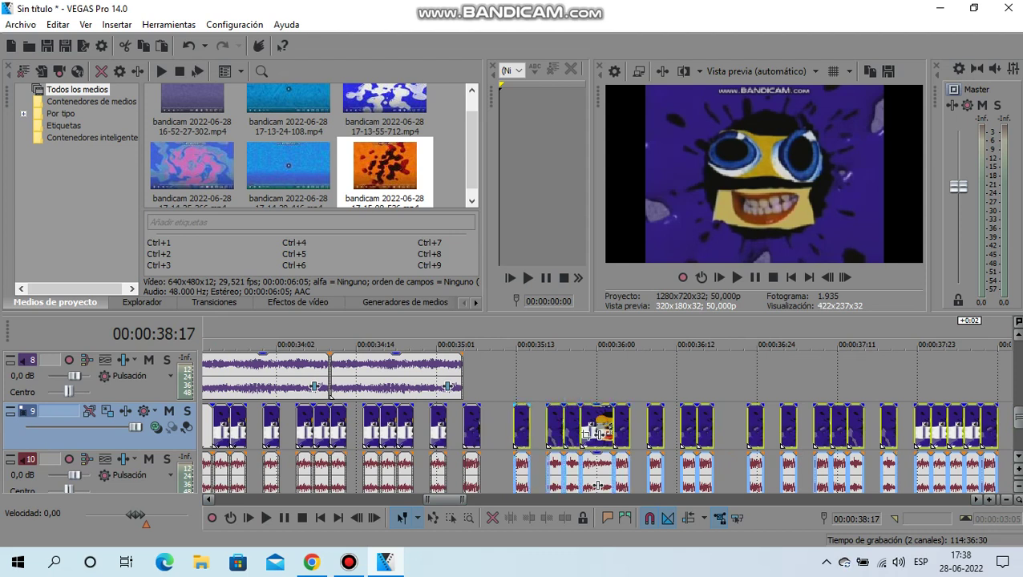
# Step: Select all clips from 00:00:35:12 to the end of track 9 and shift them later by one clip length
pyautogui.click(515, 424)
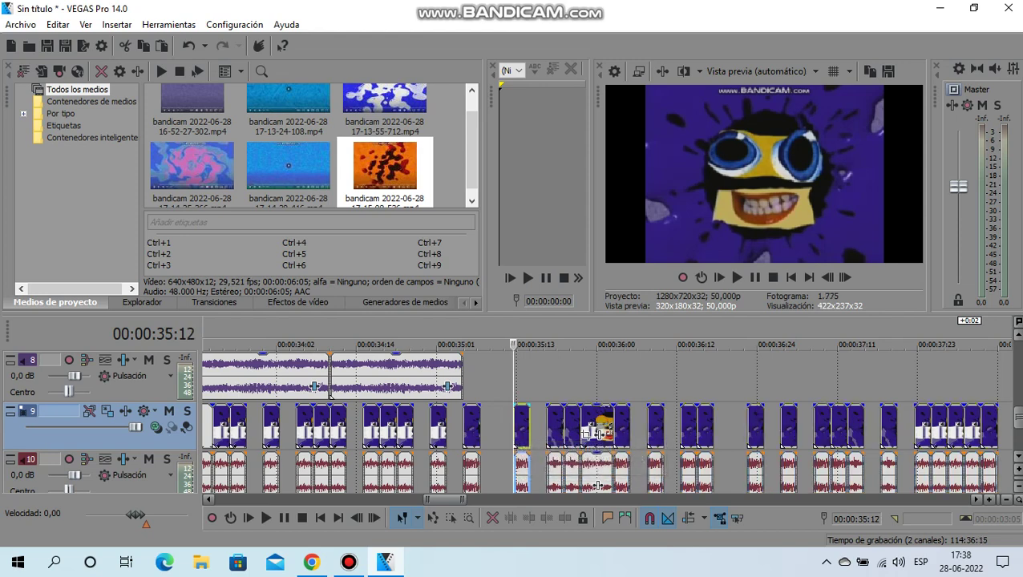
pyautogui.scroll(-3, 598, 433)
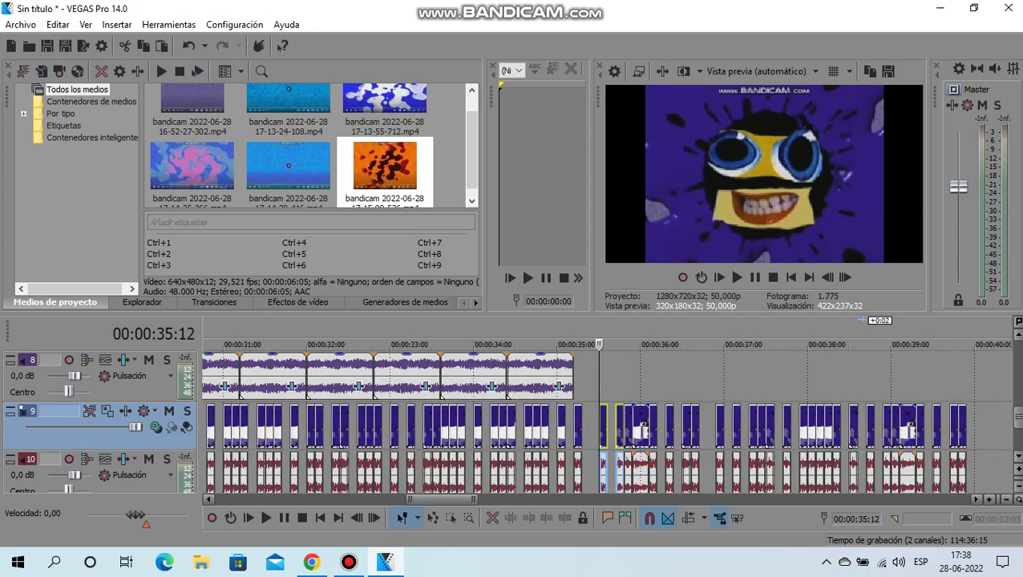
pyautogui.moveTo(633, 444); pyautogui.dragTo(633, 445)
pyautogui.scroll(5, 633, 445)
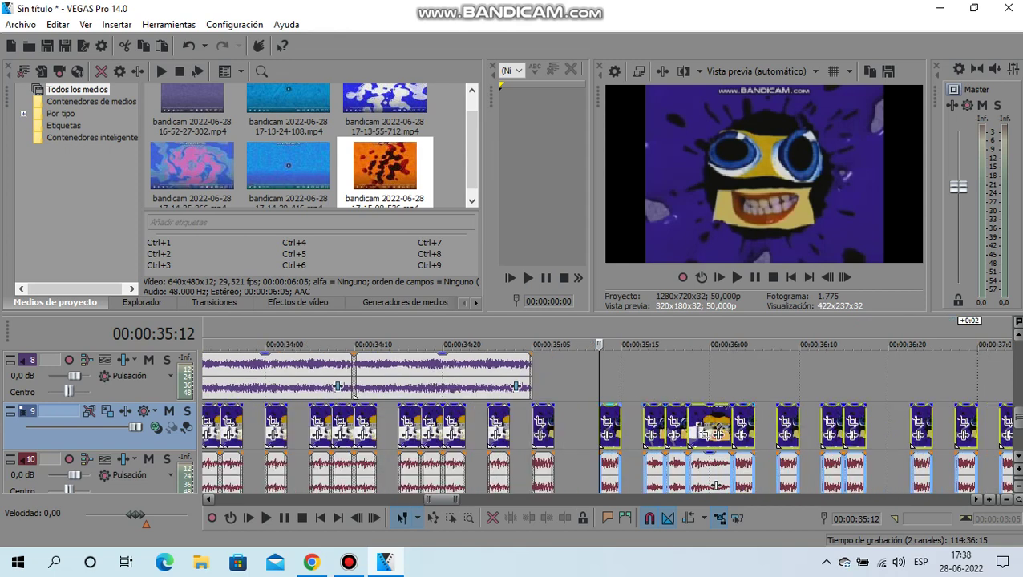
pyautogui.moveTo(713, 485)
pyautogui.mouseDown()
pyautogui.moveTo(739, 485)
pyautogui.moveTo(700, 484)
pyautogui.mouseUp()
pyautogui.scroll(-1, 738, 485)
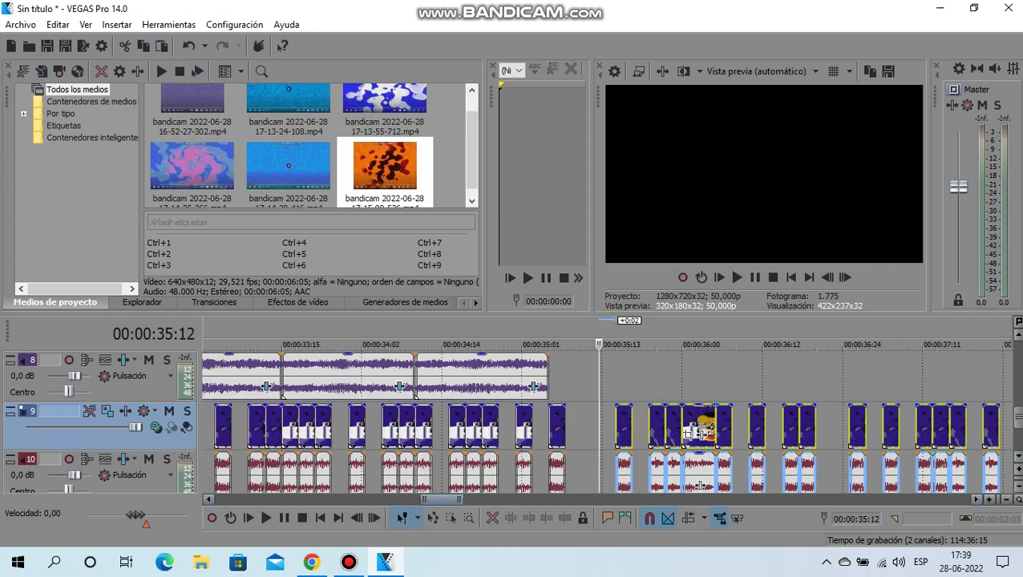
# Step: Try deleting the purple clip that starts at 00:00:37:15, and undo the deletion
pyautogui.hscroll(4, 699, 485)
pyautogui.hscroll(1, 699, 485)
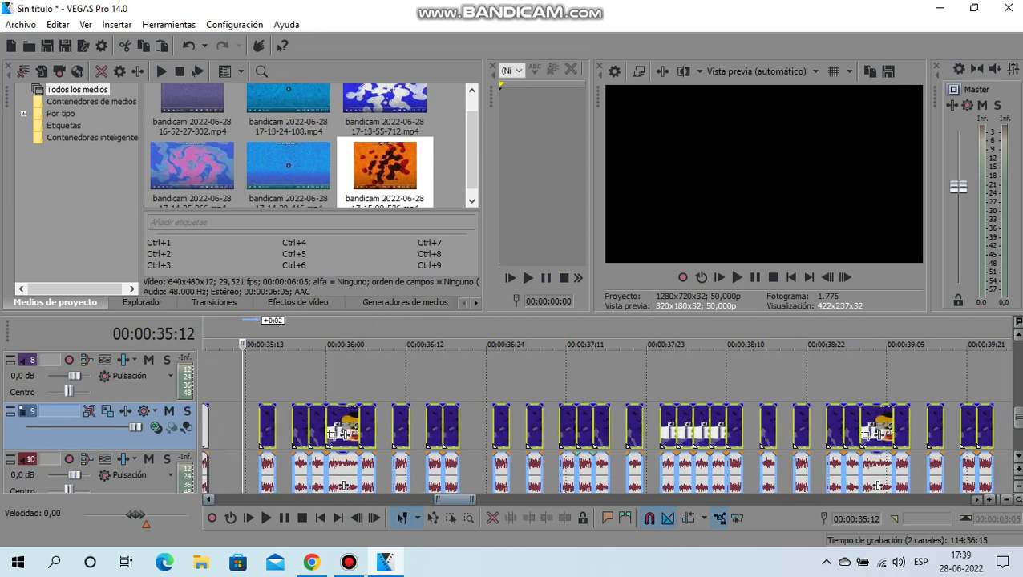
pyautogui.click(593, 377)
pyautogui.rightClick(602, 425)
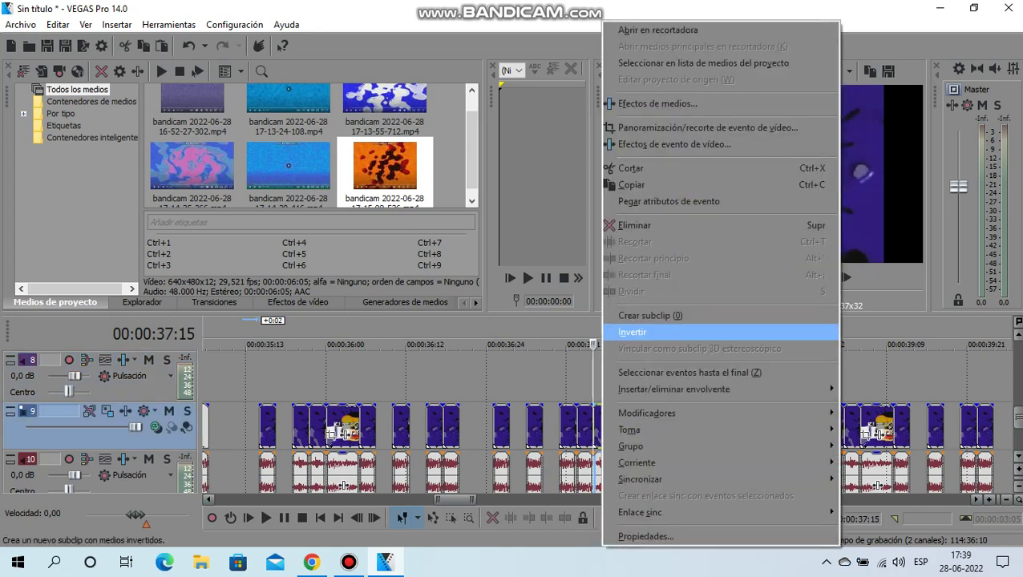
pyautogui.click(662, 222)
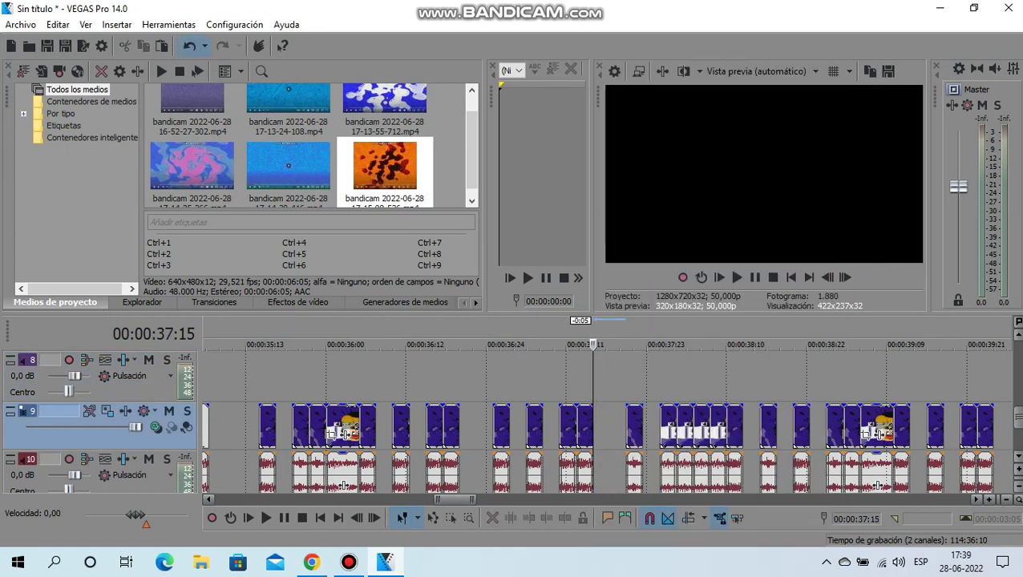
pyautogui.hotkey('ctrl', 'z')
# Step: Try deleting the purple clip that ends at 00:00:37:15, and undo the deletion
pyautogui.rightClick(579, 424)
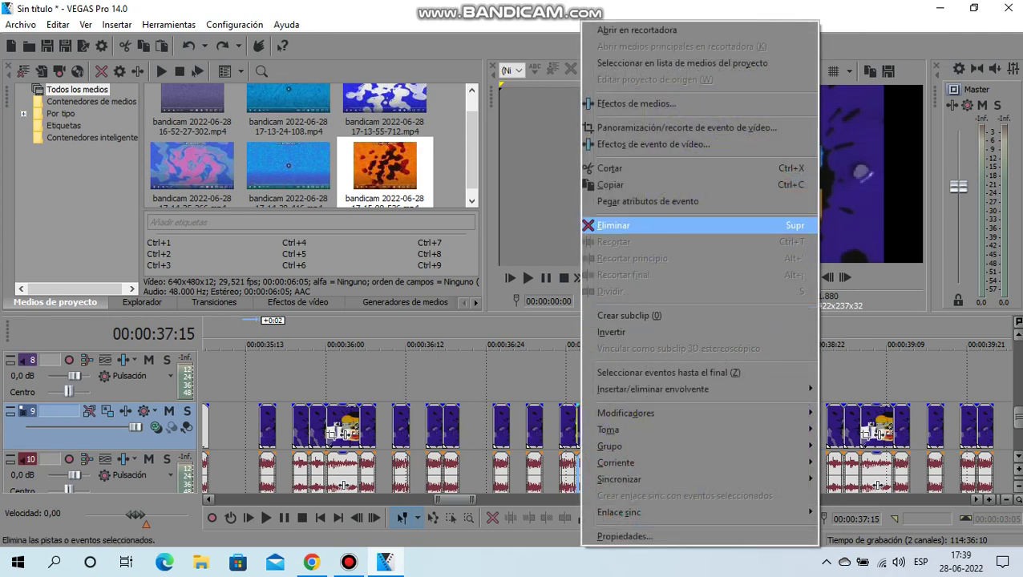
pyautogui.click(641, 225)
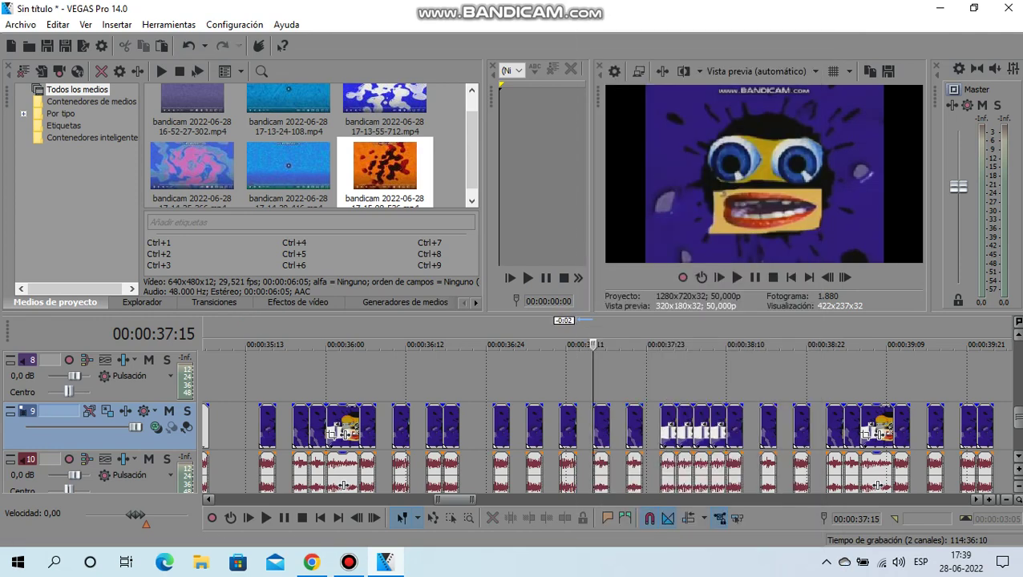
pyautogui.press('Down')
pyautogui.press('Down')
pyautogui.press('Down')
pyautogui.press('Down')
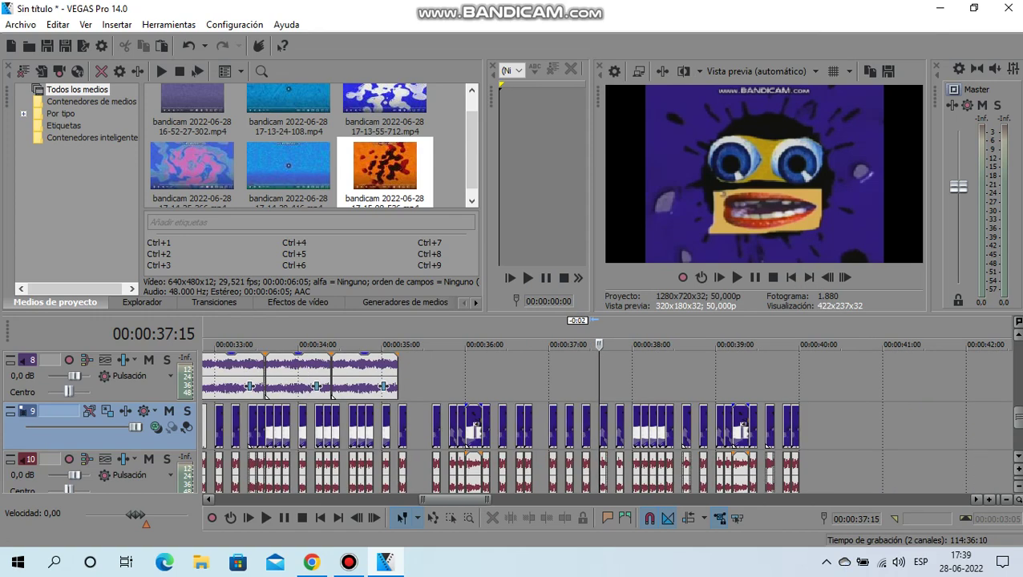
pyautogui.hotkey('ctrl', 'z')
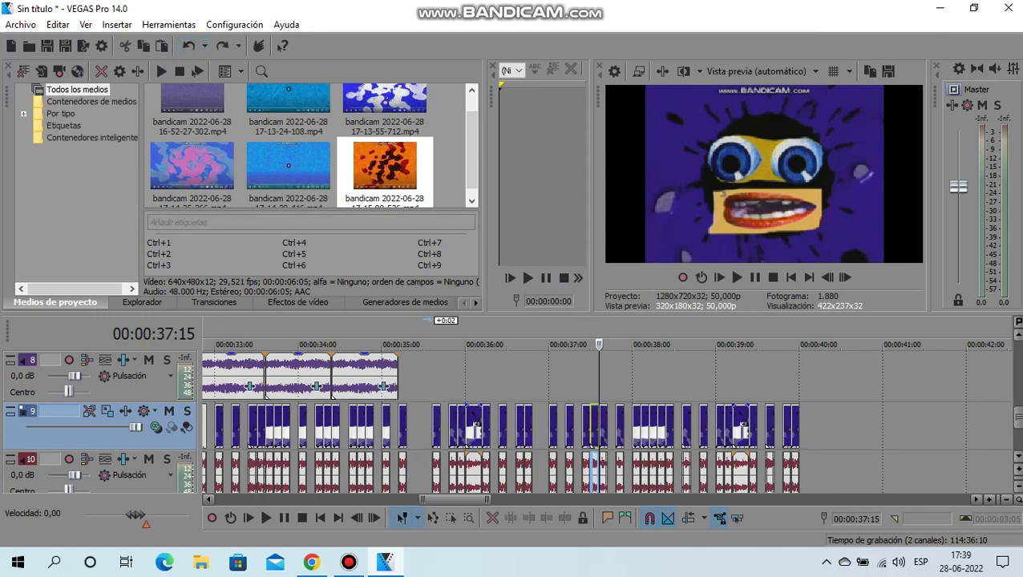
# Step: Copy the last purple clip on track 9, paste two copies from 00:00:40:00, and delete the first copy
pyautogui.hotkey('ctrl', 'End')
pyautogui.press('Up')
pyautogui.press('Up')
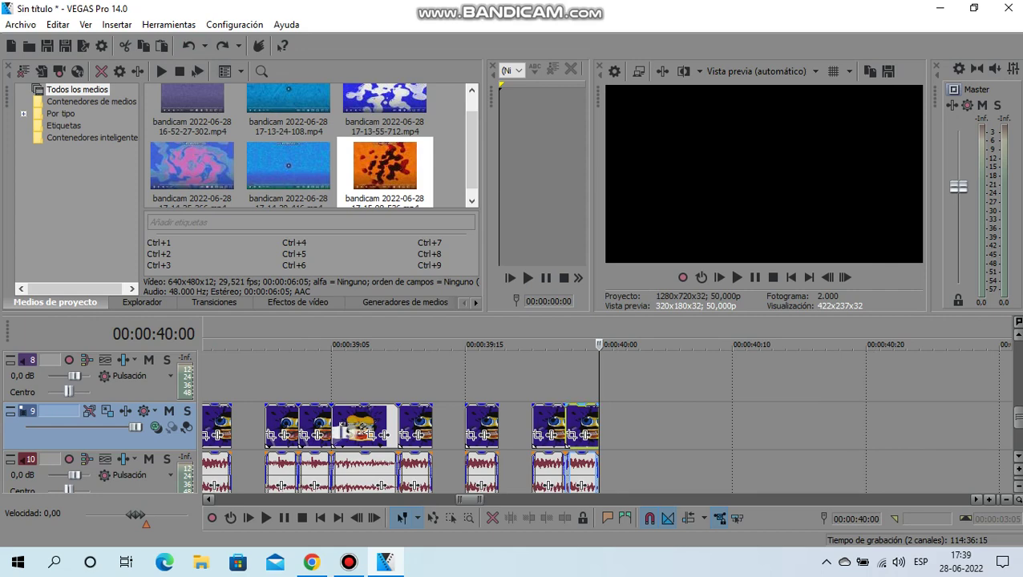
pyautogui.rightClick(591, 425)
pyautogui.click(622, 184)
pyautogui.rightClick(612, 433)
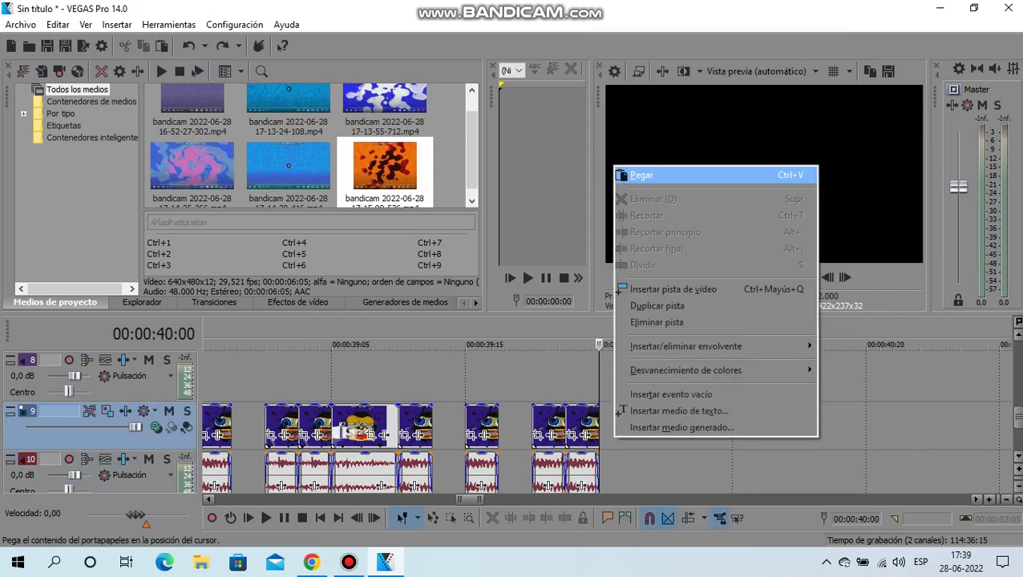
pyautogui.click(637, 170)
pyautogui.rightClick(641, 439)
pyautogui.click(665, 176)
pyautogui.rightClick(614, 433)
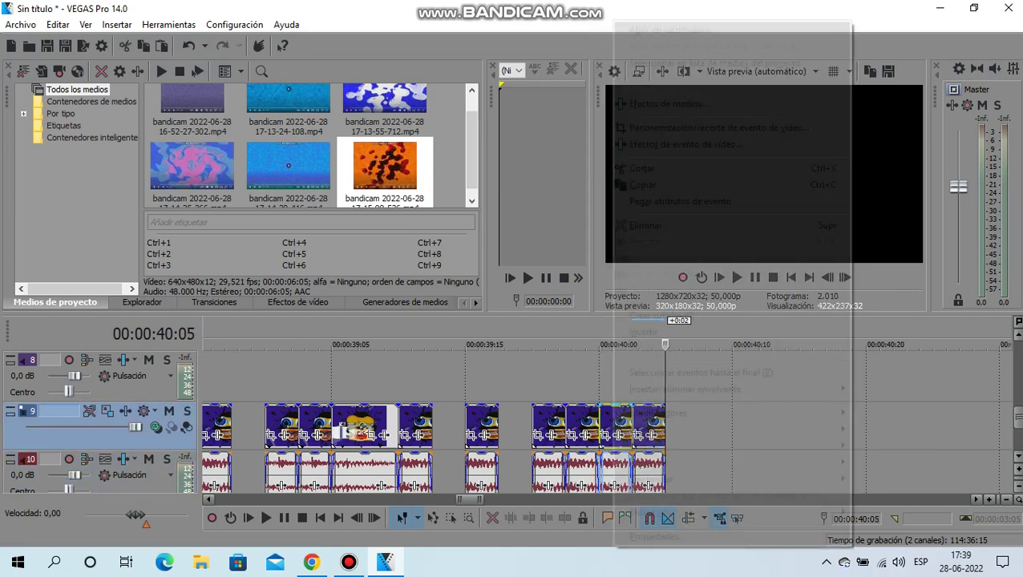
pyautogui.click(645, 225)
# Step: Paste five more copies of the purple clip back to back on track 9, from 00:00:40:05 to 00:00:40:17
pyautogui.rightClick(672, 443)
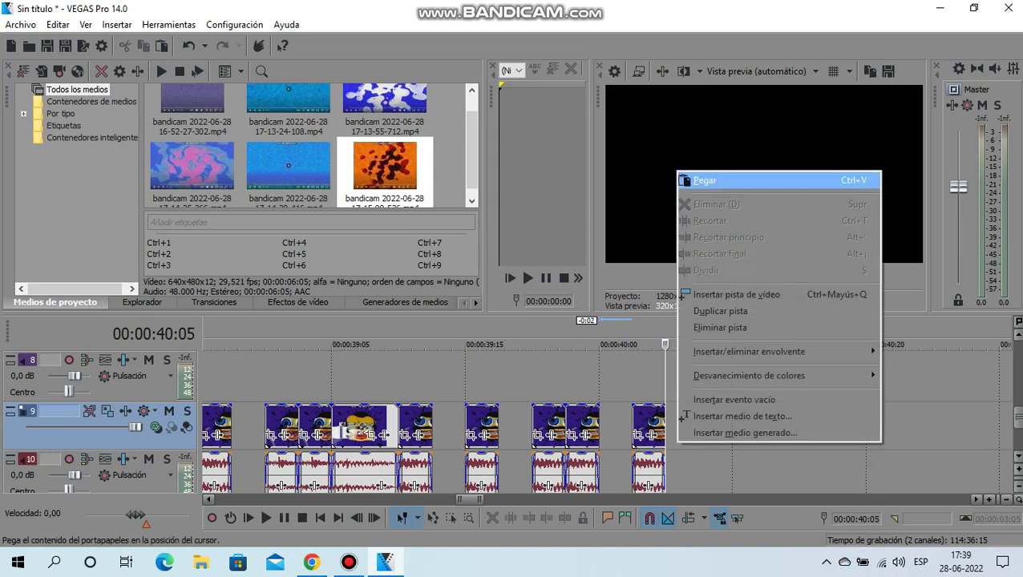
pyautogui.click(695, 178)
pyautogui.rightClick(715, 458)
pyautogui.click(746, 193)
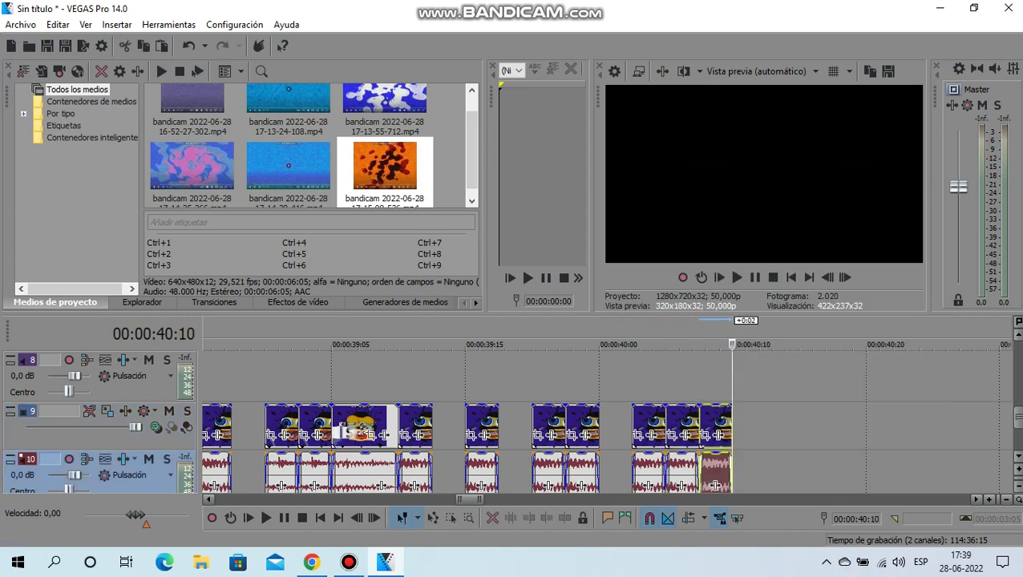
pyautogui.rightClick(759, 417)
pyautogui.click(773, 156)
pyautogui.scroll(-5, 730, 433)
pyautogui.rightClick(729, 433)
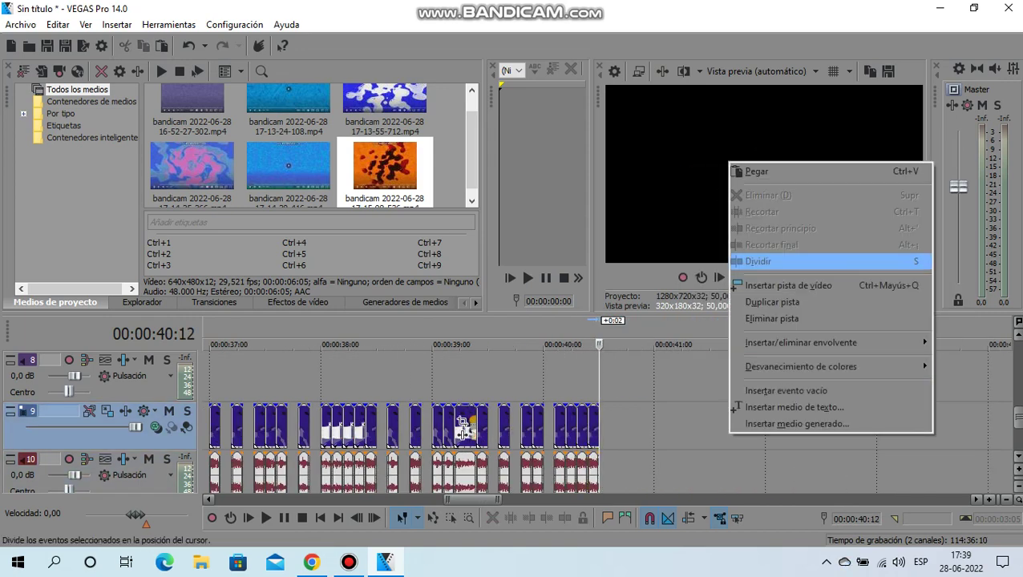
pyautogui.click(749, 171)
pyautogui.rightClick(639, 416)
pyautogui.click(666, 151)
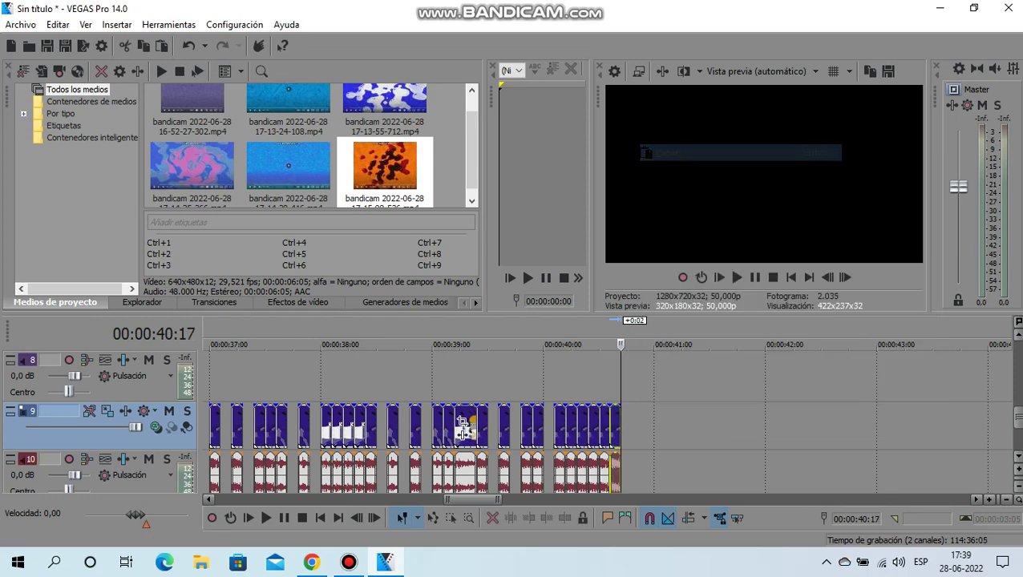
# Step: Select the last four teal clips on track 7 and copy them
pyautogui.scroll(-4, 639, 424)
pyautogui.hscroll(-2, 441, 417)
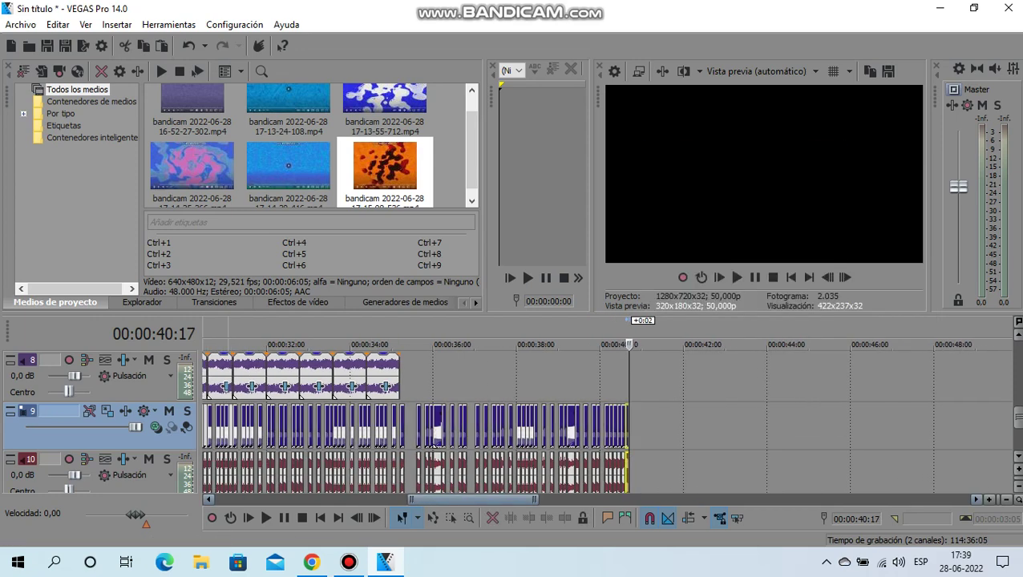
pyautogui.scroll(1, 512, 421)
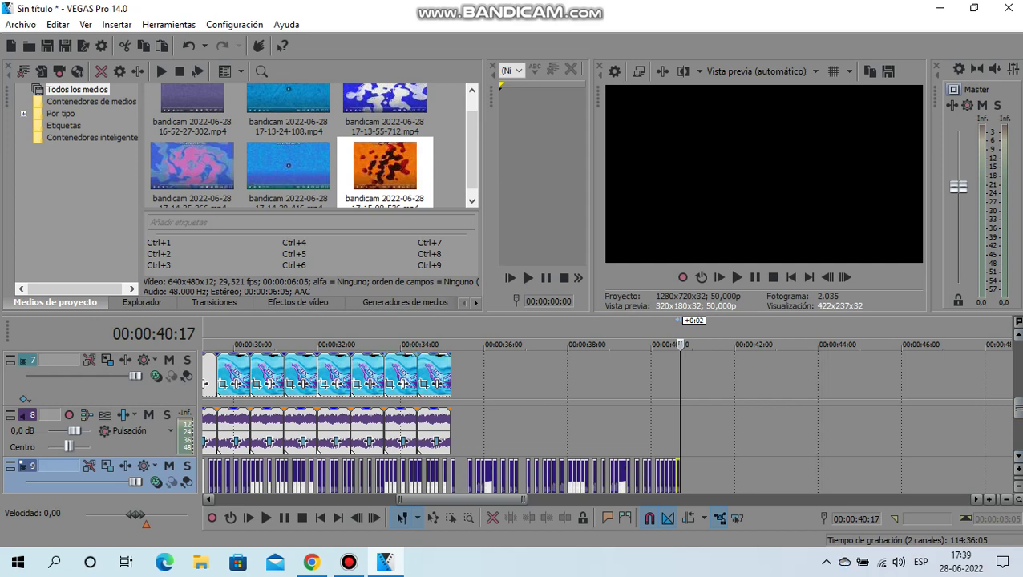
pyautogui.click(399, 373)
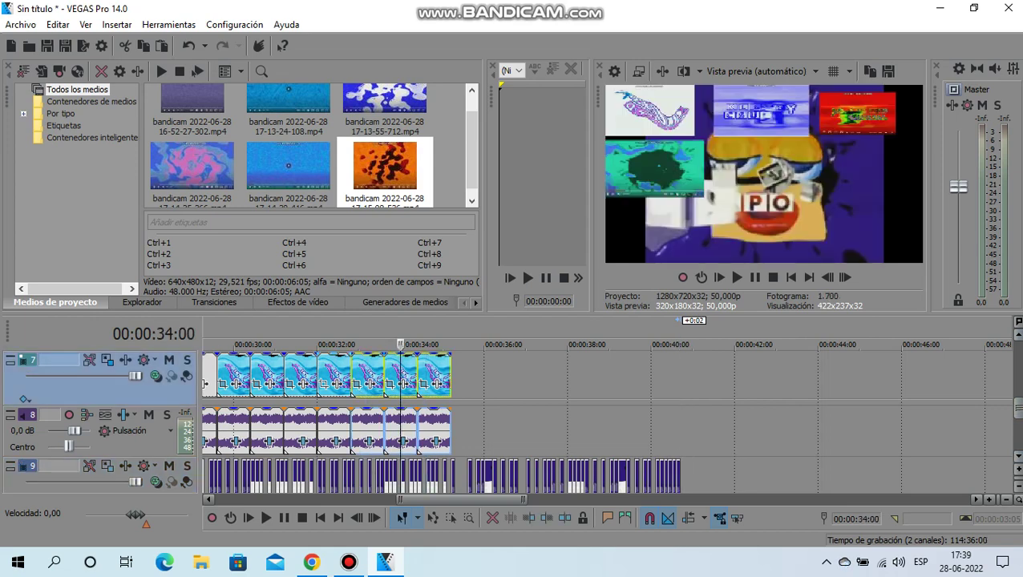
pyautogui.rightClick(335, 377)
pyautogui.click(366, 184)
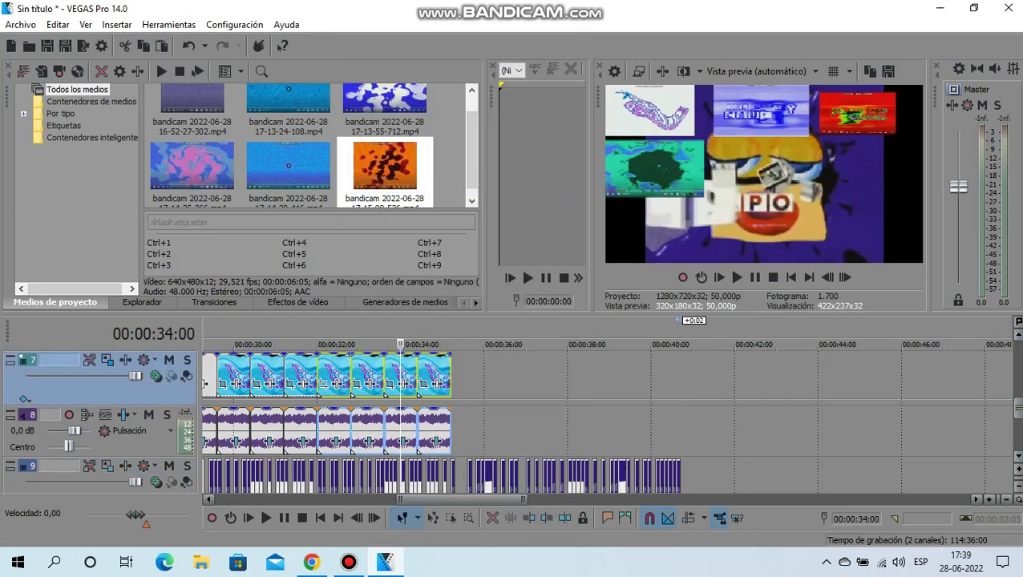
# Step: Paste the four copied teal clips on track 7 starting at 00:00:38:10
pyautogui.click(556, 344)
pyautogui.scroll(3, 556, 345)
pyautogui.scroll(-2, 561, 422)
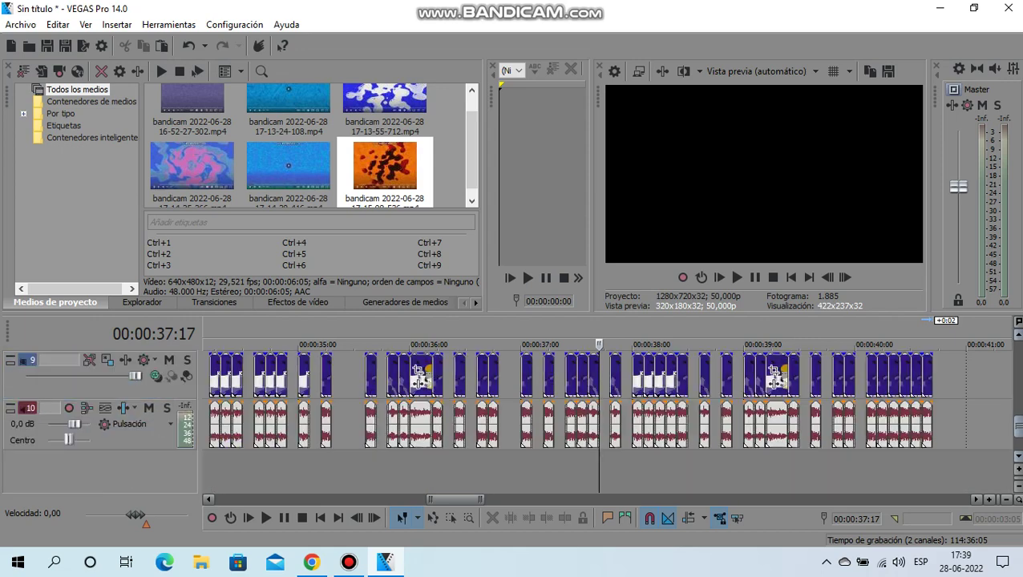
pyautogui.click(680, 375)
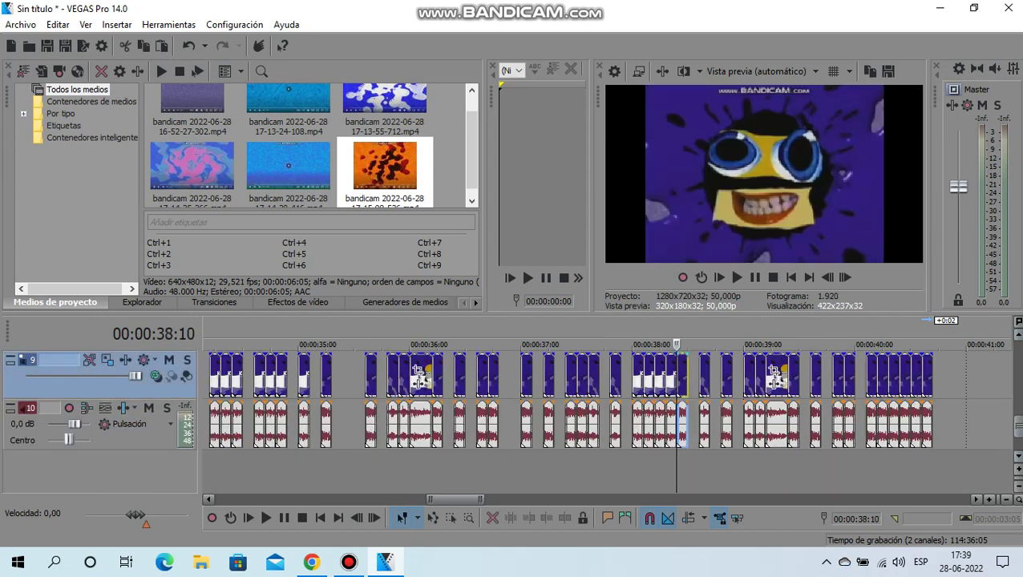
pyautogui.scroll(2, 561, 421)
pyautogui.rightClick(785, 378)
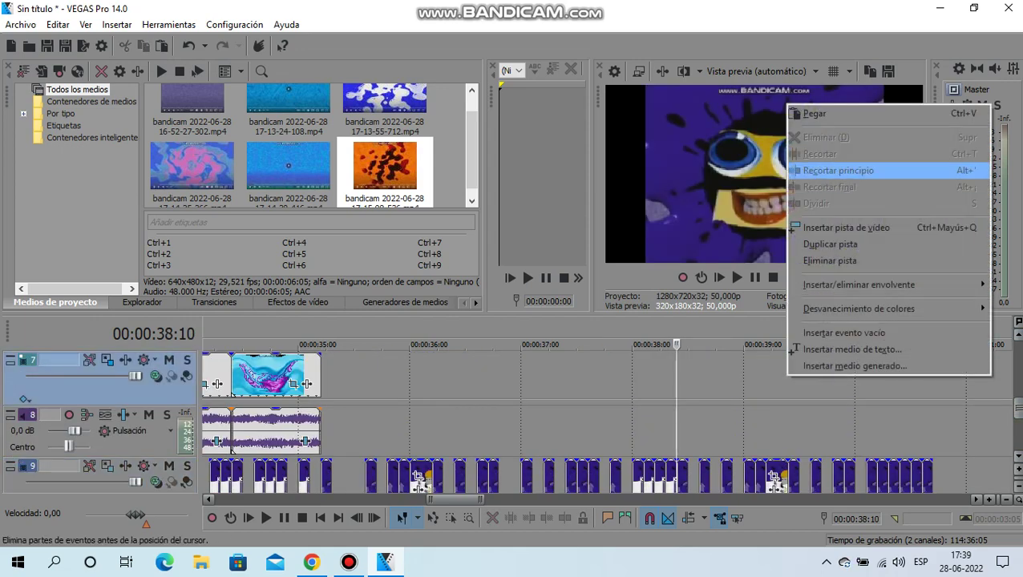
pyautogui.click(802, 113)
# Step: Copy the last purple clip on track 9 and paste nine copies back to back from 00:00:40:17 to 00:00:41:15
pyautogui.rightClick(811, 477)
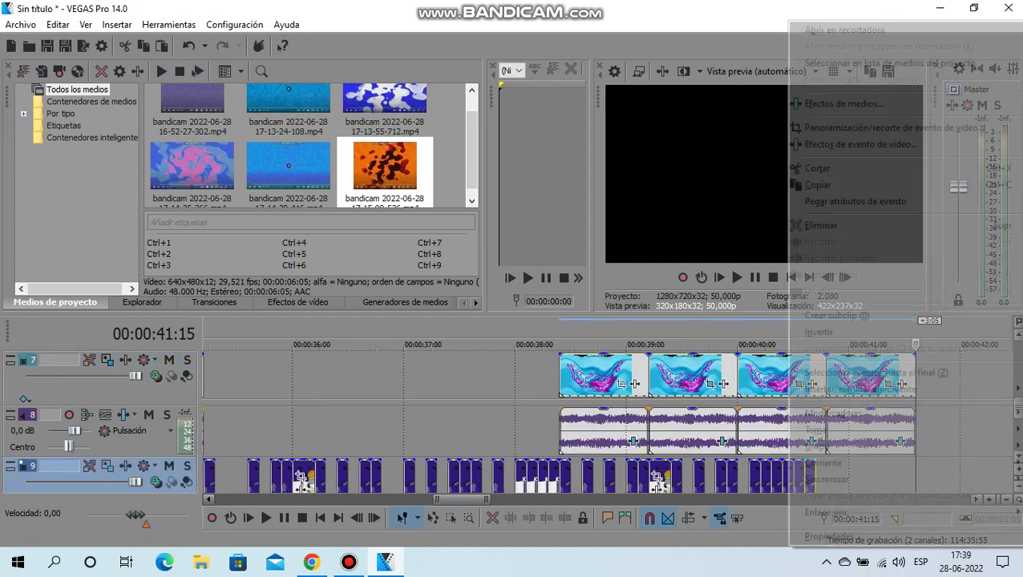
pyautogui.click(842, 184)
pyautogui.click(814, 477)
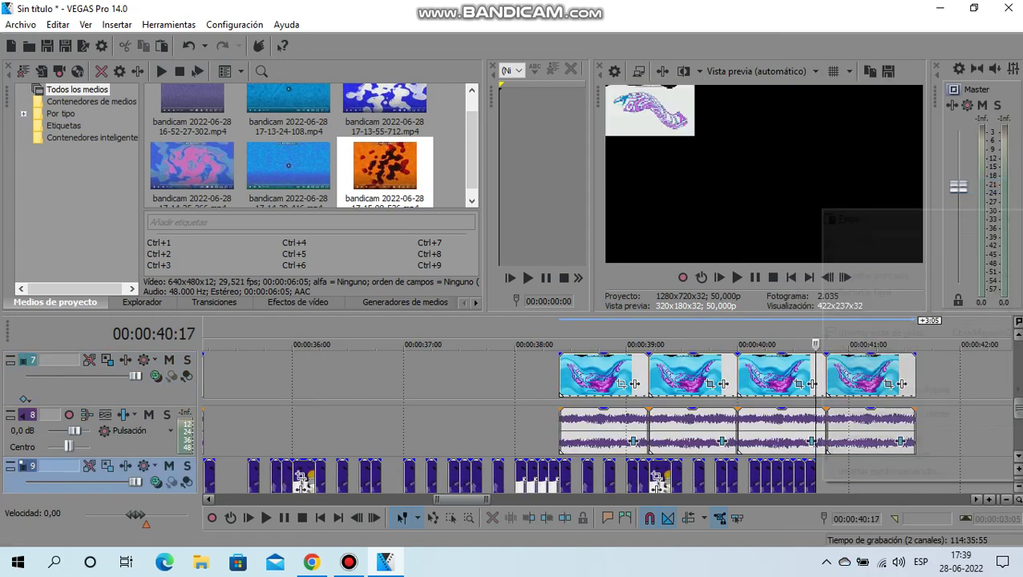
pyautogui.rightClick(822, 474)
pyautogui.click(850, 209)
pyautogui.rightClick(822, 475)
pyautogui.click(849, 209)
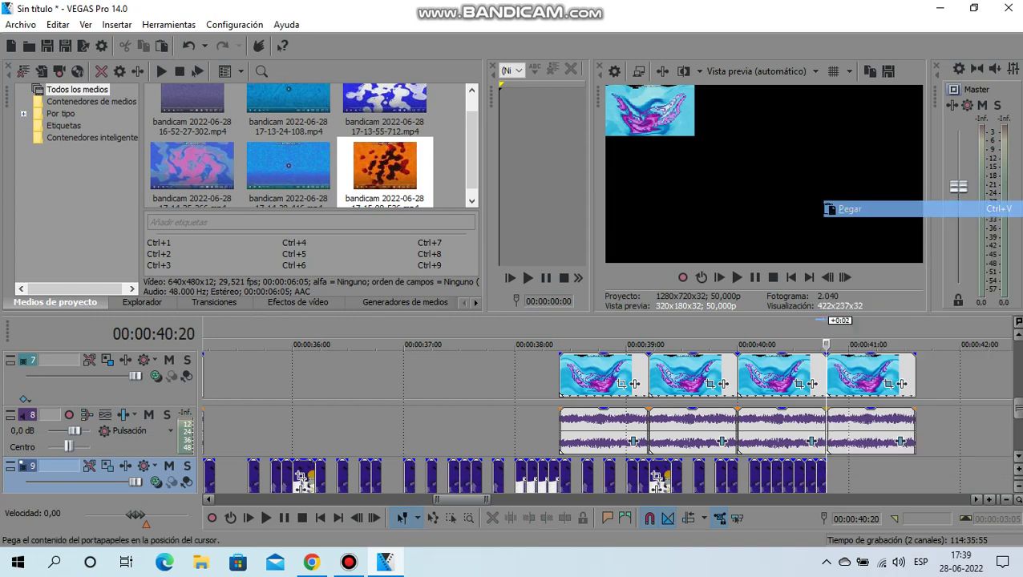
pyautogui.rightClick(821, 480)
pyautogui.click(849, 217)
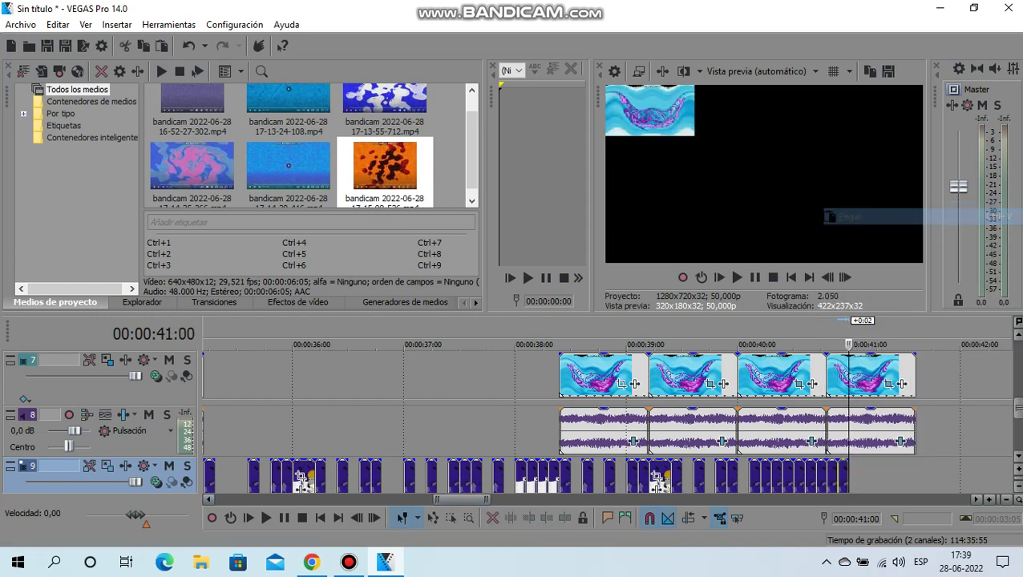
pyautogui.rightClick(821, 481)
pyautogui.click(850, 216)
pyautogui.rightClick(822, 477)
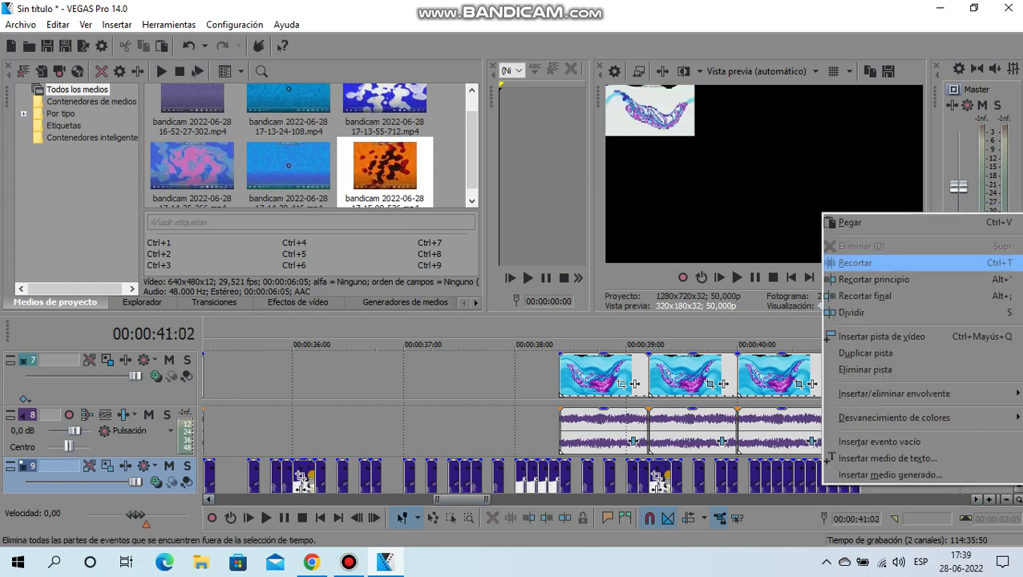
pyautogui.click(850, 215)
pyautogui.rightClick(821, 477)
pyautogui.click(849, 215)
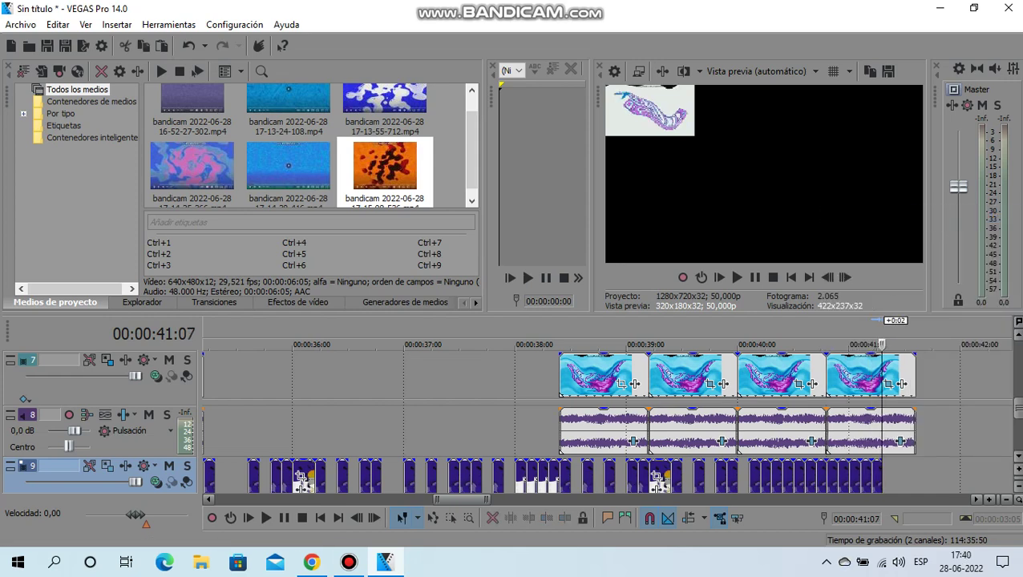
pyautogui.rightClick(822, 478)
pyautogui.click(849, 218)
pyautogui.rightClick(821, 481)
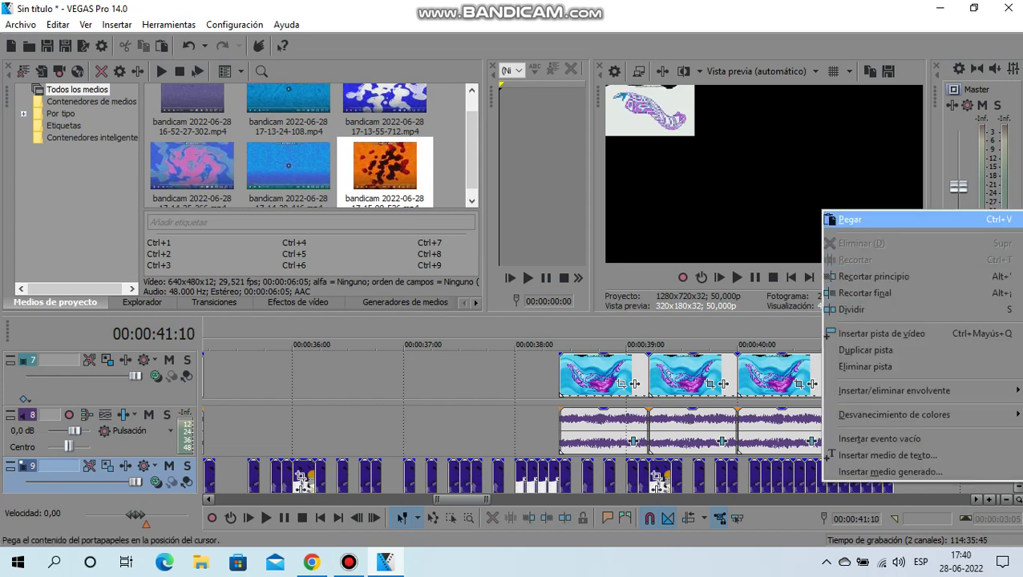
pyautogui.click(850, 218)
pyautogui.rightClick(821, 458)
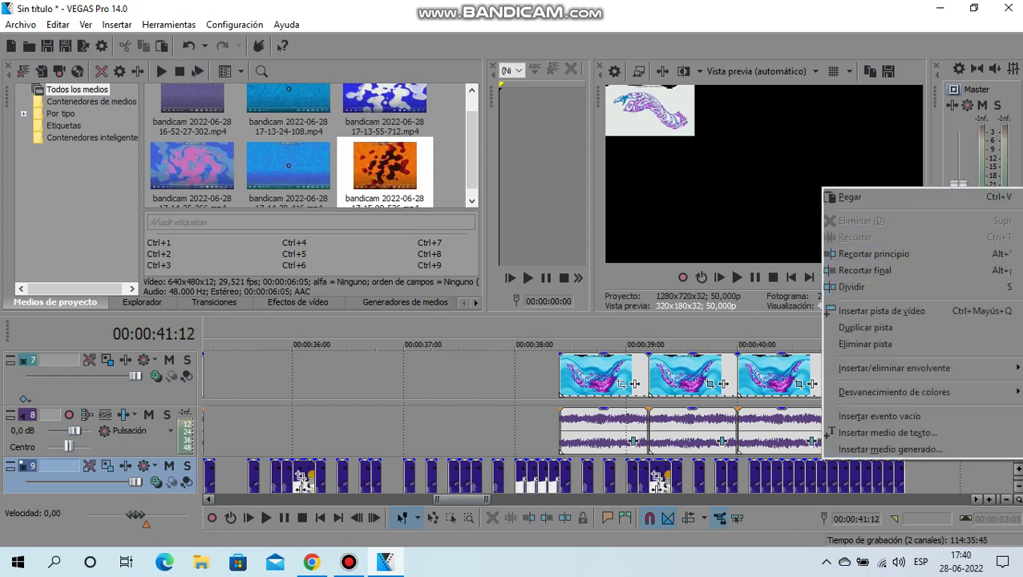
pyautogui.click(849, 197)
# Step: Examine the earlier clip arrangement on tracks 7 to 9, checking track 9 at 00:00:15:15 and 00:00:21:20
pyautogui.click(848, 373)
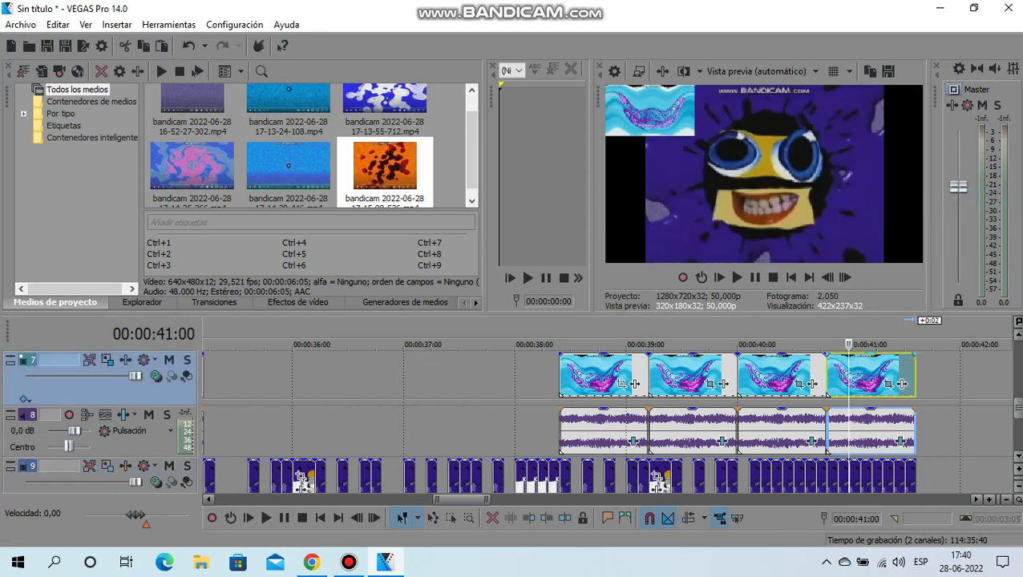
pyautogui.scroll(-3, 366, 385)
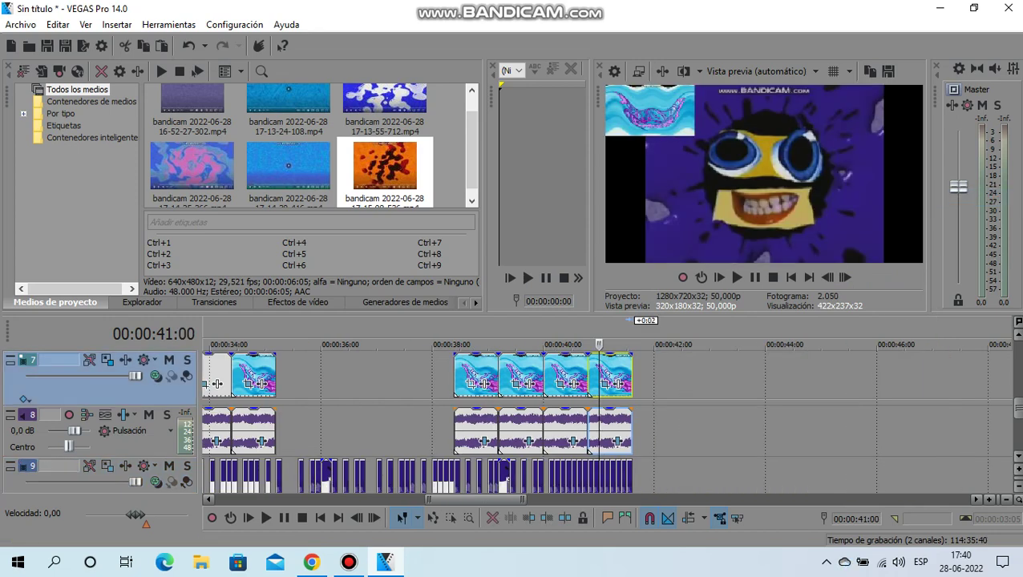
pyautogui.scroll(-3, 217, 384)
pyautogui.click(467, 385)
pyautogui.hscroll(-3, 466, 385)
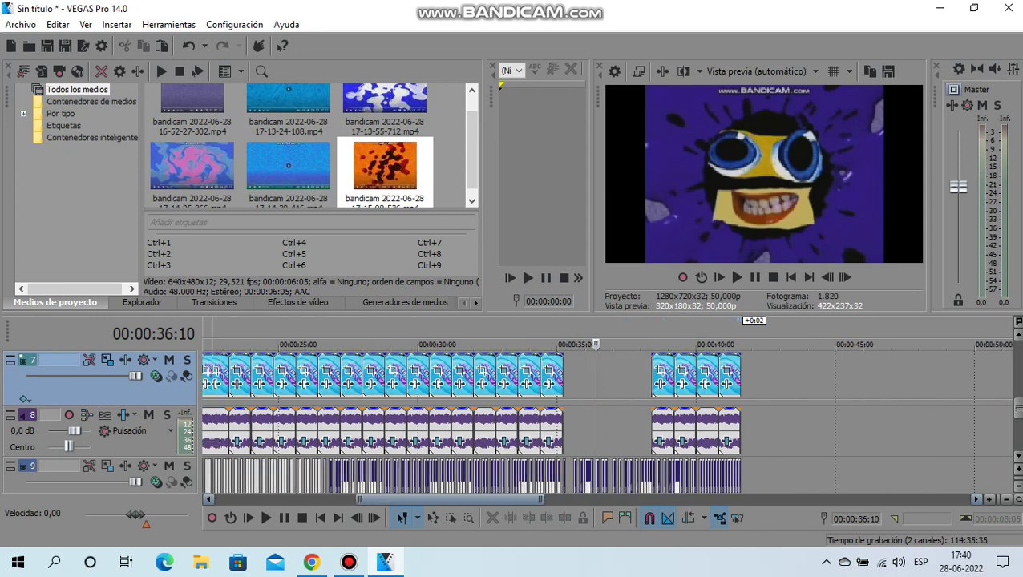
pyautogui.hscroll(-5, 561, 417)
pyautogui.click(324, 472)
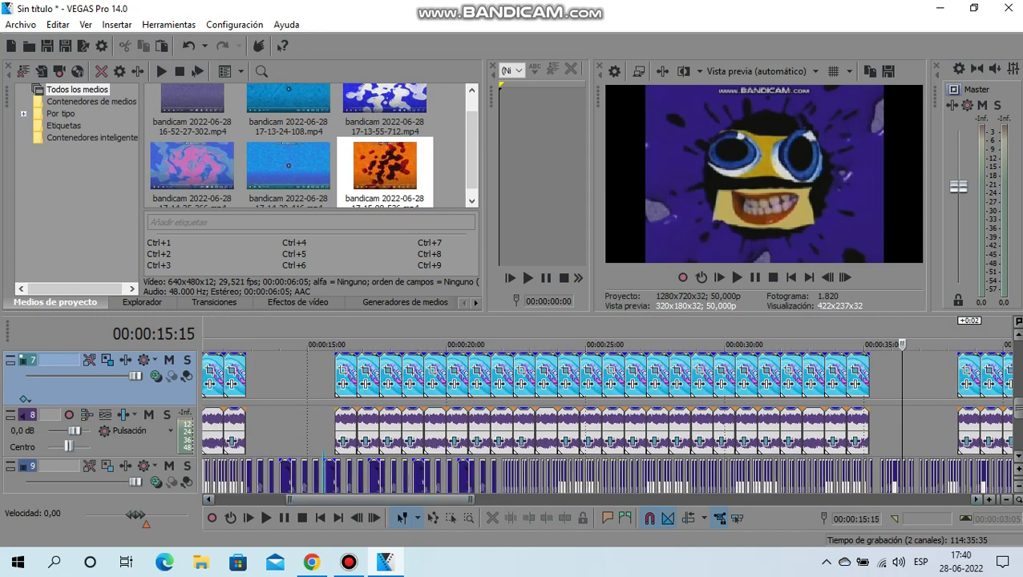
pyautogui.click(500, 473)
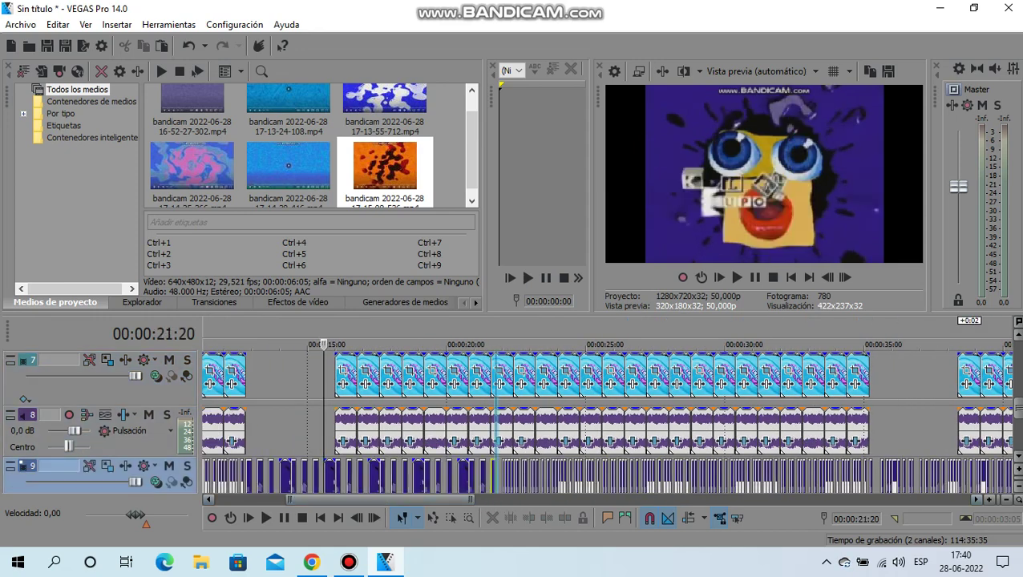
pyautogui.scroll(4, 501, 473)
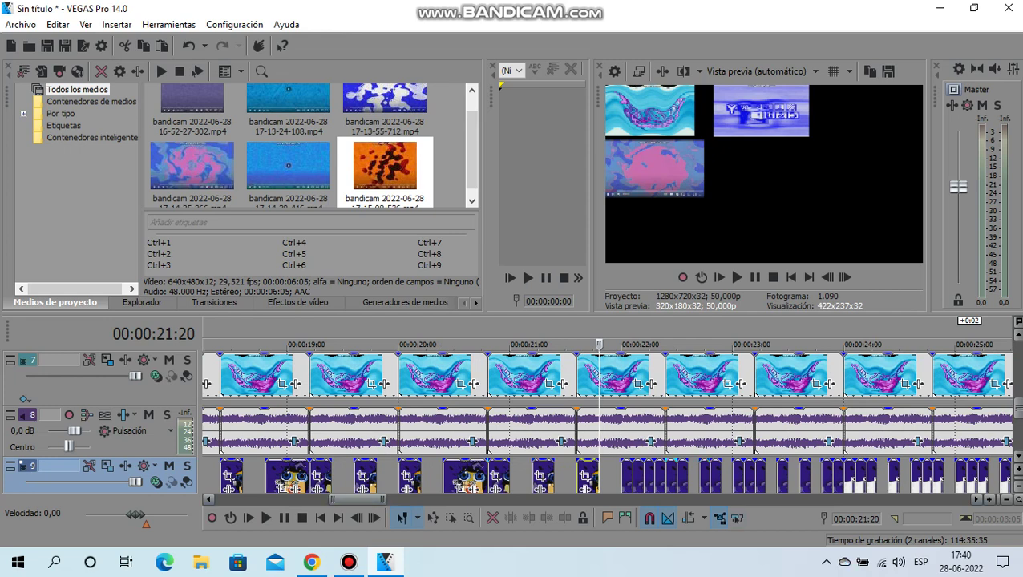
# Step: Select the purple clips on track 9 from about 00:00:22:10 to 00:00:25:15
pyautogui.press('Right')
pyautogui.hscroll(5, 606, 409)
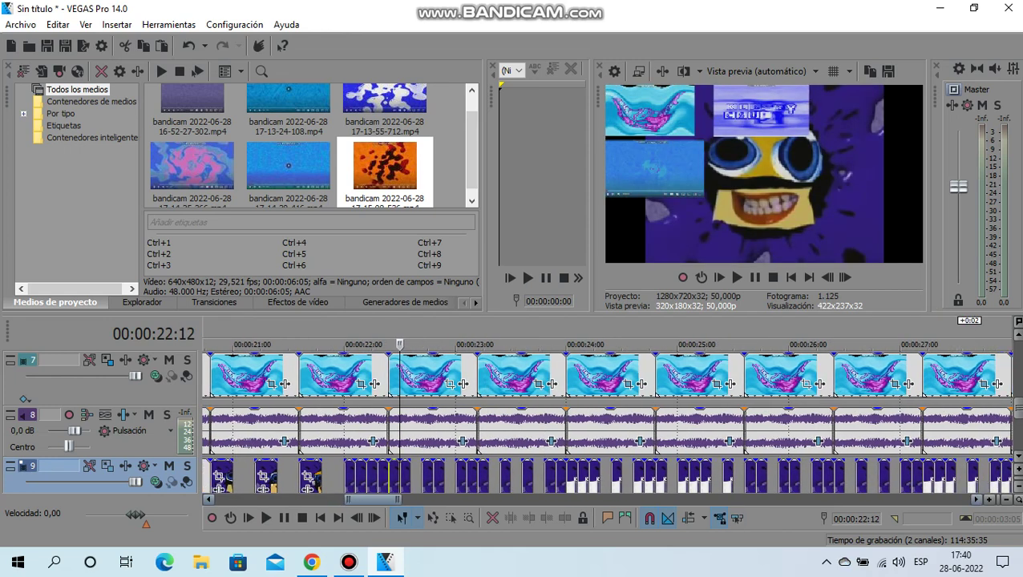
pyautogui.scroll(-1, 610, 422)
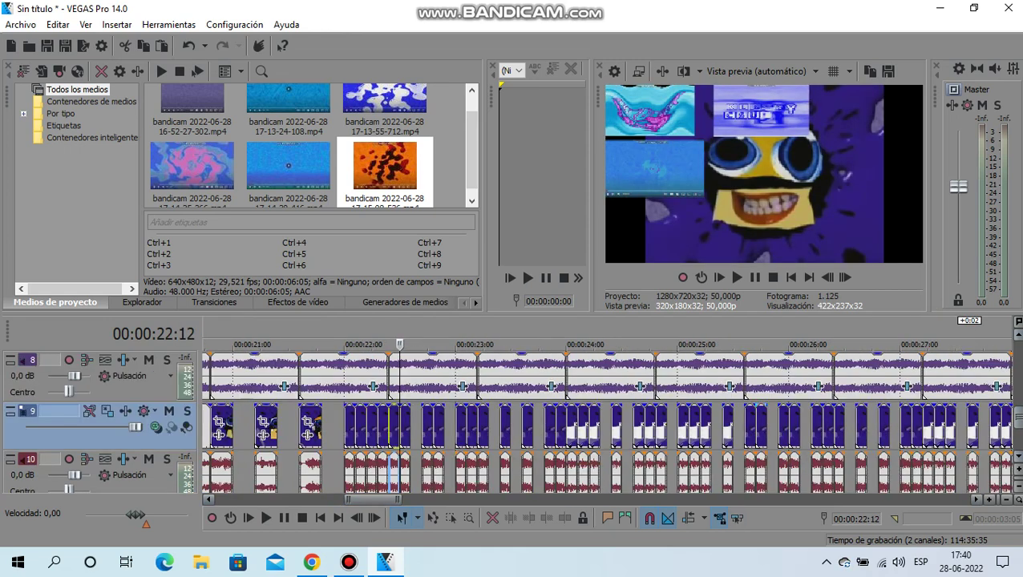
pyautogui.keyDown('ctrl'); pyautogui.click(404, 425); pyautogui.keyUp('ctrl')
pyautogui.keyDown('ctrl'); pyautogui.click(427, 425); pyautogui.keyUp('ctrl')
pyautogui.keyDown('ctrl'); pyautogui.click(436, 425); pyautogui.keyUp('ctrl')
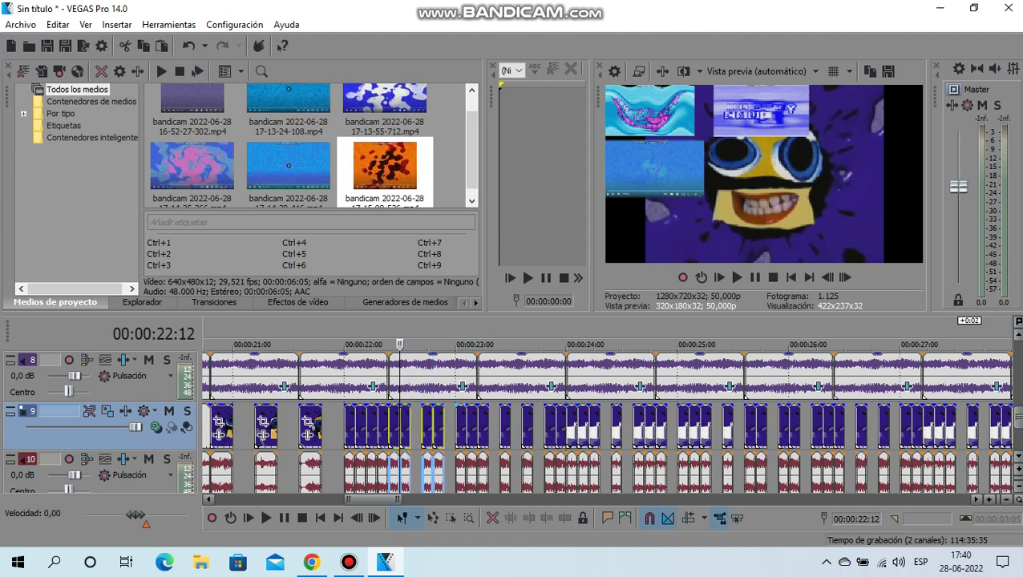
pyautogui.keyDown('ctrl'); pyautogui.click(460, 425); pyautogui.keyUp('ctrl')
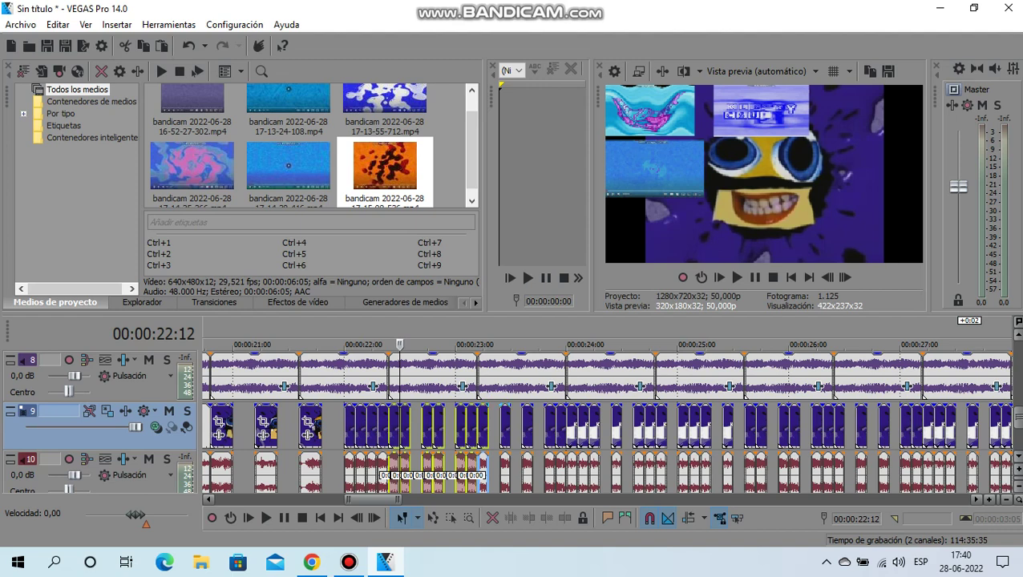
pyautogui.keyDown('ctrl'); pyautogui.click(504, 425); pyautogui.keyUp('ctrl')
pyautogui.keyDown('ctrl'); pyautogui.click(527, 425); pyautogui.keyUp('ctrl')
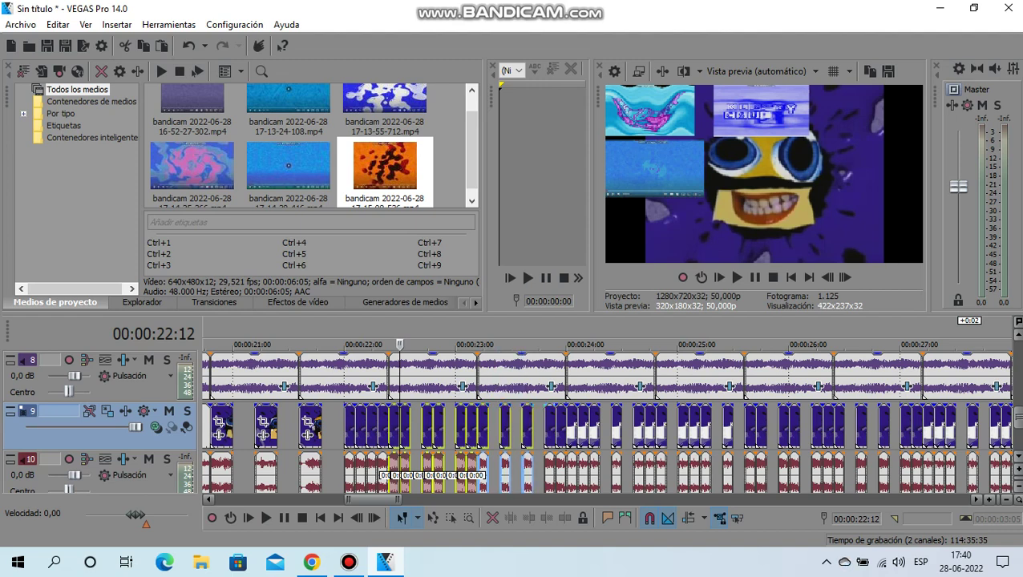
pyautogui.keyDown('ctrl'); pyautogui.click(549, 424); pyautogui.keyUp('ctrl')
pyautogui.keyDown('ctrl'); pyautogui.click(563, 425); pyautogui.keyUp('ctrl')
pyautogui.keyDown('ctrl'); pyautogui.click(573, 425); pyautogui.keyUp('ctrl')
pyautogui.keyDown('ctrl'); pyautogui.click(582, 425); pyautogui.keyUp('ctrl')
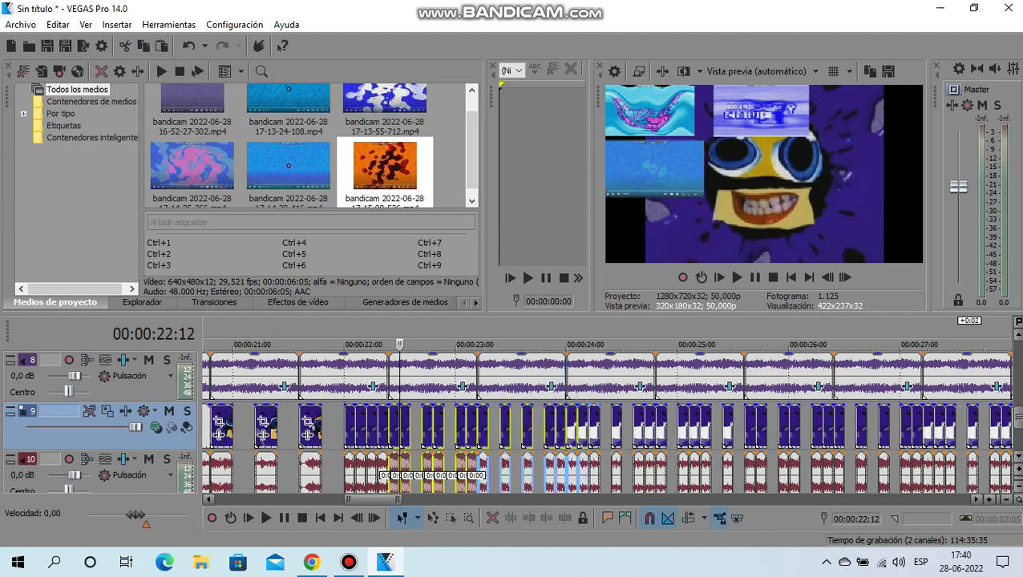
pyautogui.keyDown('ctrl'); pyautogui.click(593, 425); pyautogui.keyUp('ctrl')
pyautogui.keyDown('ctrl'); pyautogui.click(617, 425); pyautogui.keyUp('ctrl')
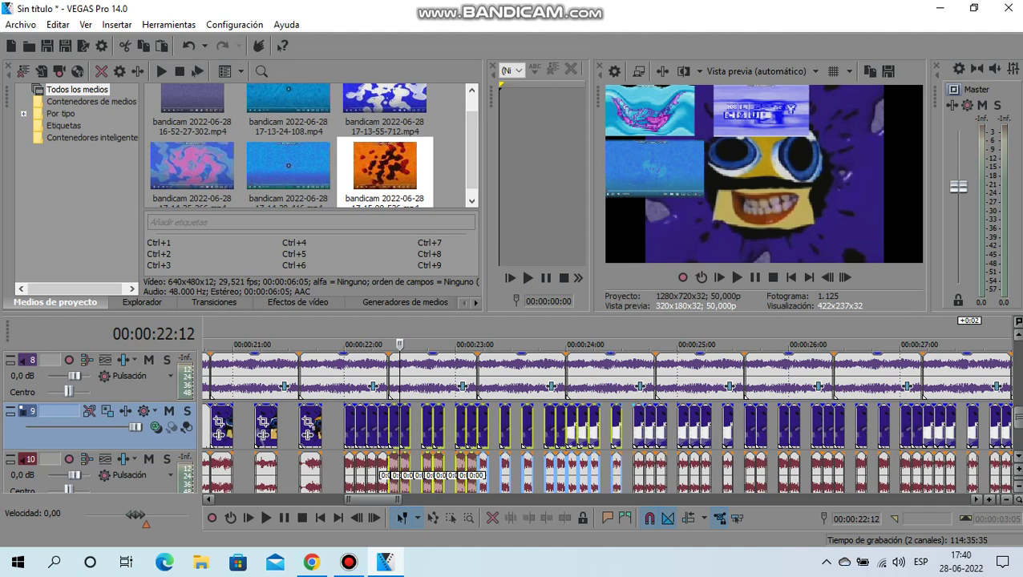
pyautogui.keyDown('ctrl'); pyautogui.click(638, 425); pyautogui.keyUp('ctrl')
pyautogui.keyDown('ctrl'); pyautogui.click(650, 425); pyautogui.keyUp('ctrl')
pyautogui.keyDown('ctrl'); pyautogui.click(661, 424); pyautogui.keyUp('ctrl')
pyautogui.keyDown('ctrl'); pyautogui.click(682, 425); pyautogui.keyUp('ctrl')
pyautogui.keyDown('ctrl'); pyautogui.click(695, 425); pyautogui.keyUp('ctrl')
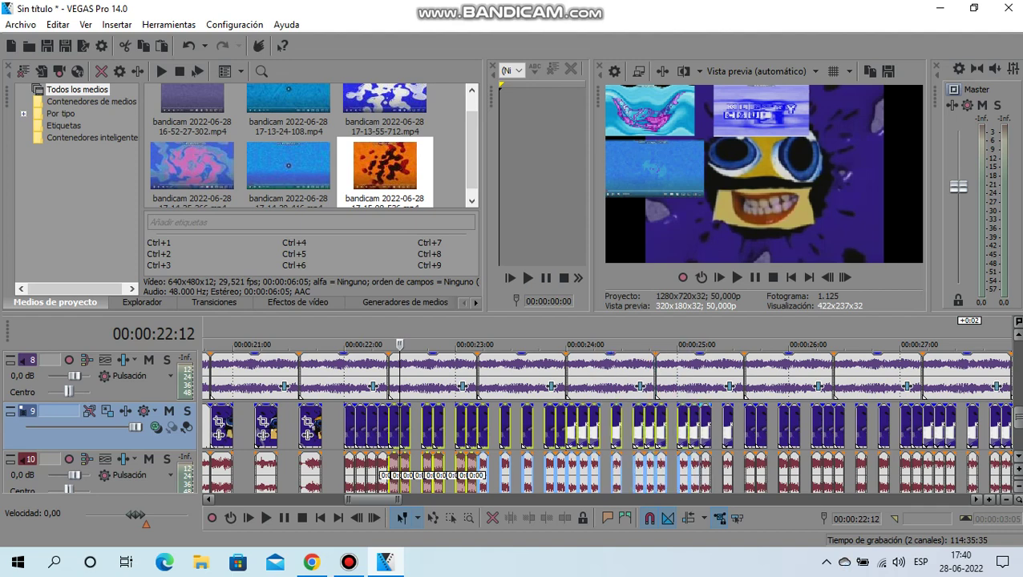
pyautogui.keyDown('ctrl'); pyautogui.click(704, 425); pyautogui.keyUp('ctrl')
pyautogui.hotkey('alt', 'Tab')
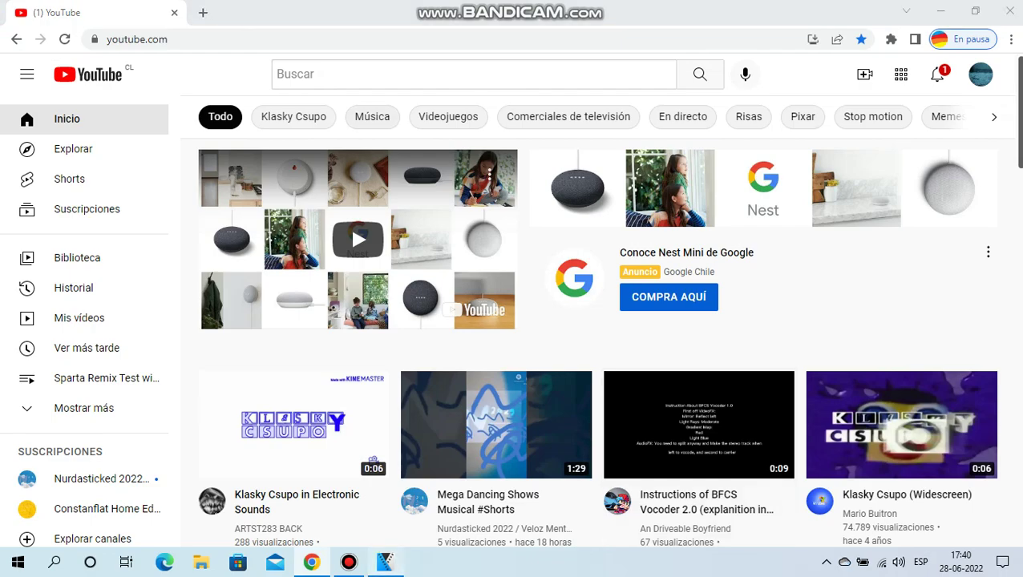
pyautogui.hotkey('alt', 'Tab')
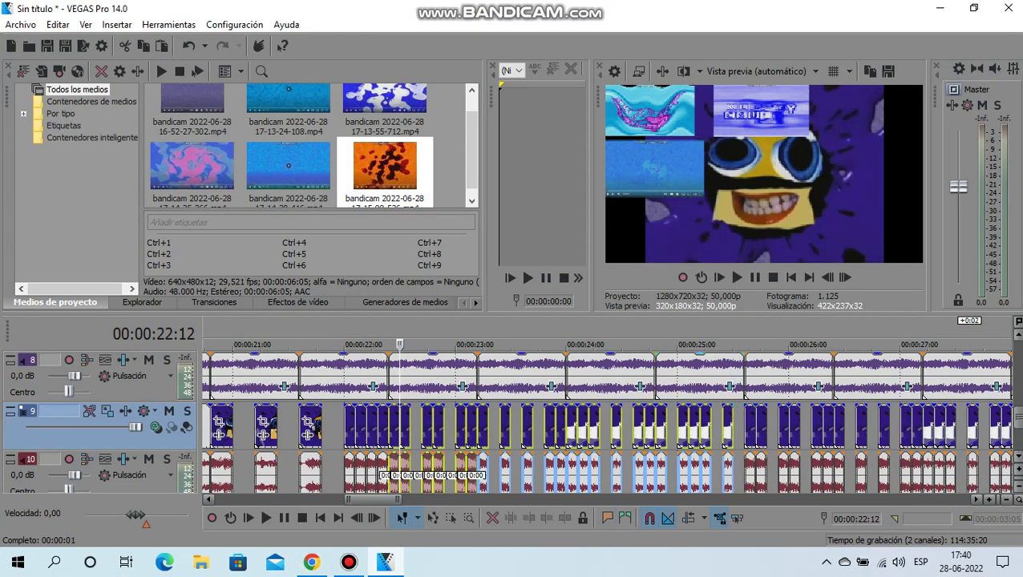
# Step: Add the four clips on tracks 7 and 8 and the matching clips on tracks 5 and 6 over the same time span to the selection
pyautogui.moveTo(742, 376); pyautogui.dragTo(391, 377)
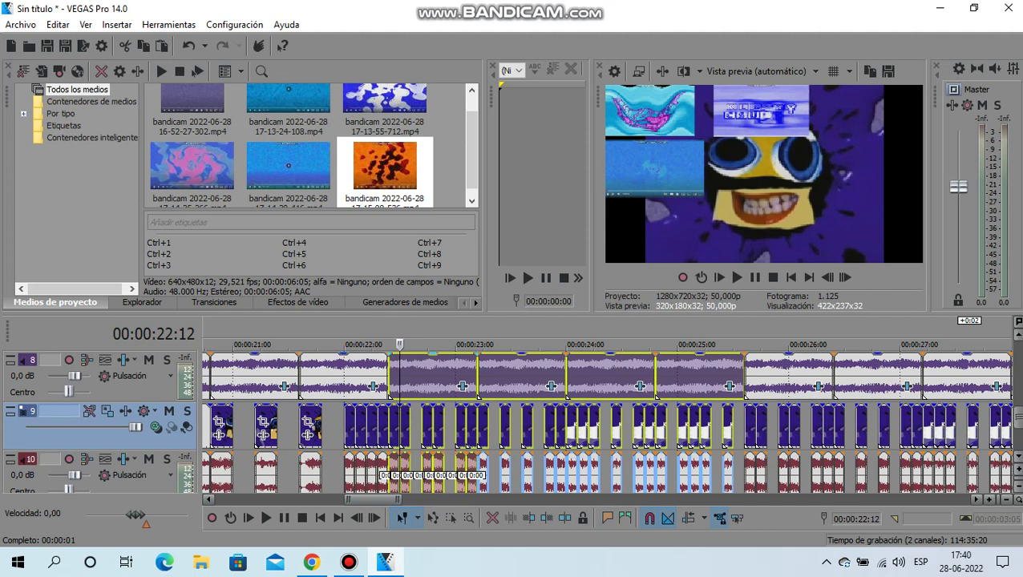
pyautogui.scroll(1, 609, 421)
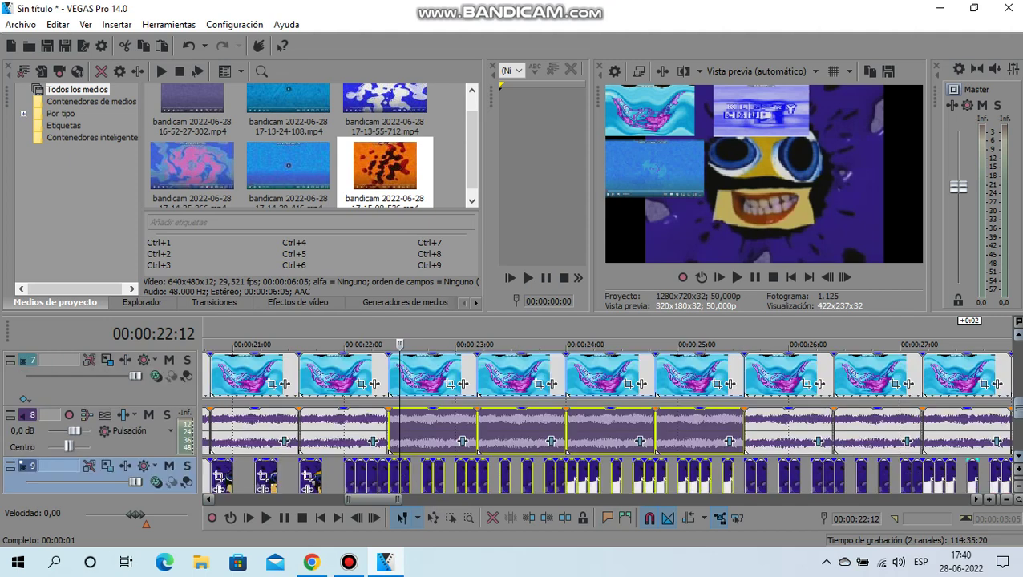
pyautogui.scroll(1, 609, 421)
pyautogui.moveTo(391, 425)
pyautogui.mouseDown()
pyautogui.moveTo(742, 425)
pyautogui.moveTo(387, 430)
pyautogui.mouseUp()
pyautogui.scroll(1, 609, 420)
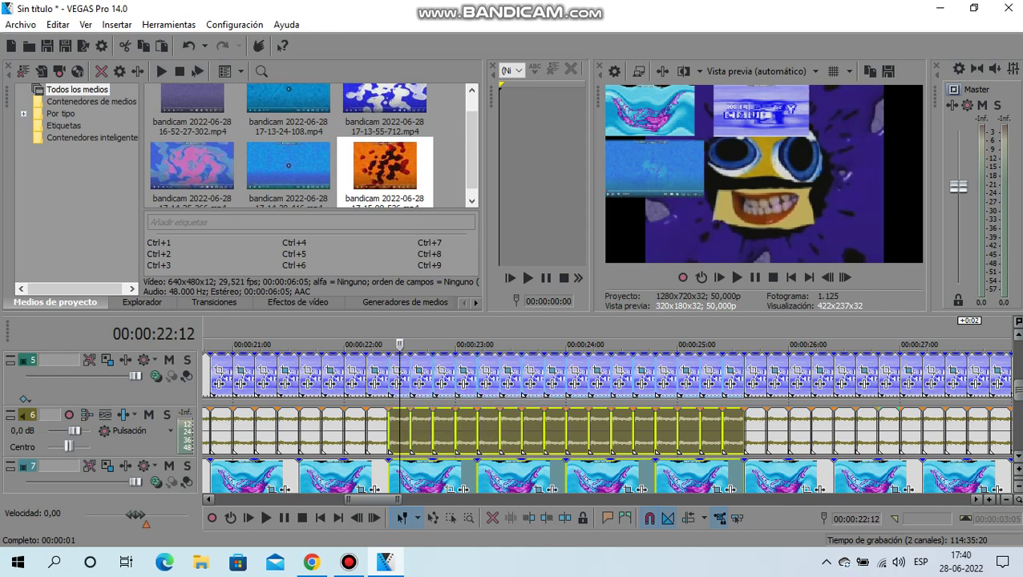
pyautogui.scroll(1, 388, 430)
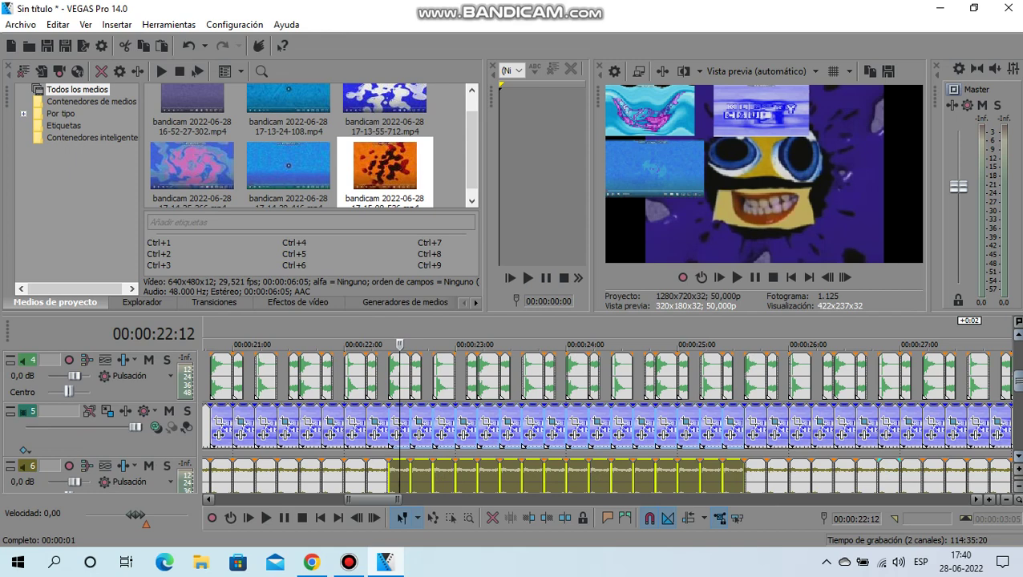
# Step: Add the track 3 clips from about 00:00:22:10 to 00:00:25:15 to the selection and copy everything selected
pyautogui.scroll(1, 388, 430)
pyautogui.scroll(3, 388, 431)
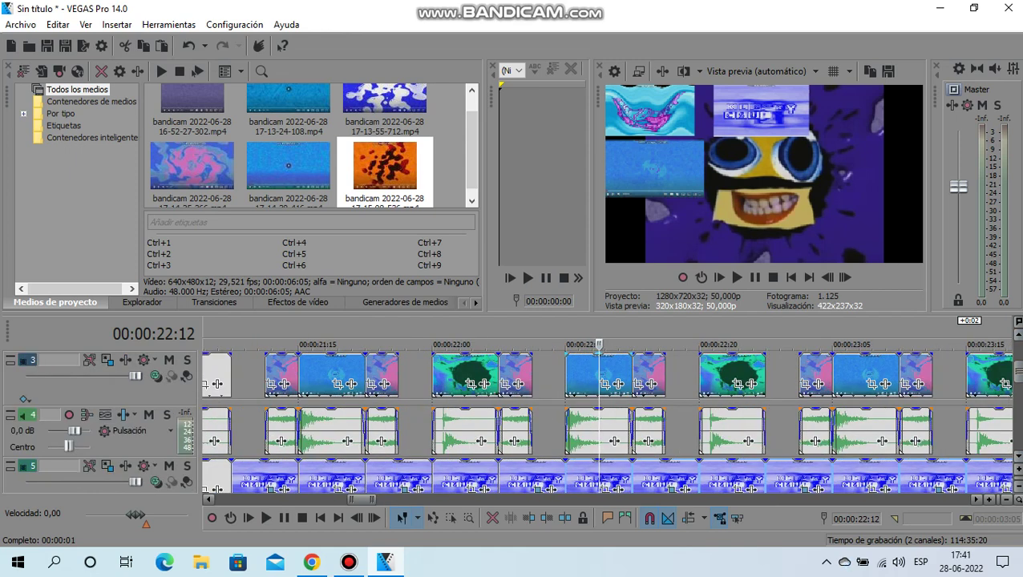
pyautogui.moveTo(565, 431); pyautogui.dragTo(930, 431)
pyautogui.scroll(-2, 930, 430)
pyautogui.scroll(-1, 607, 425)
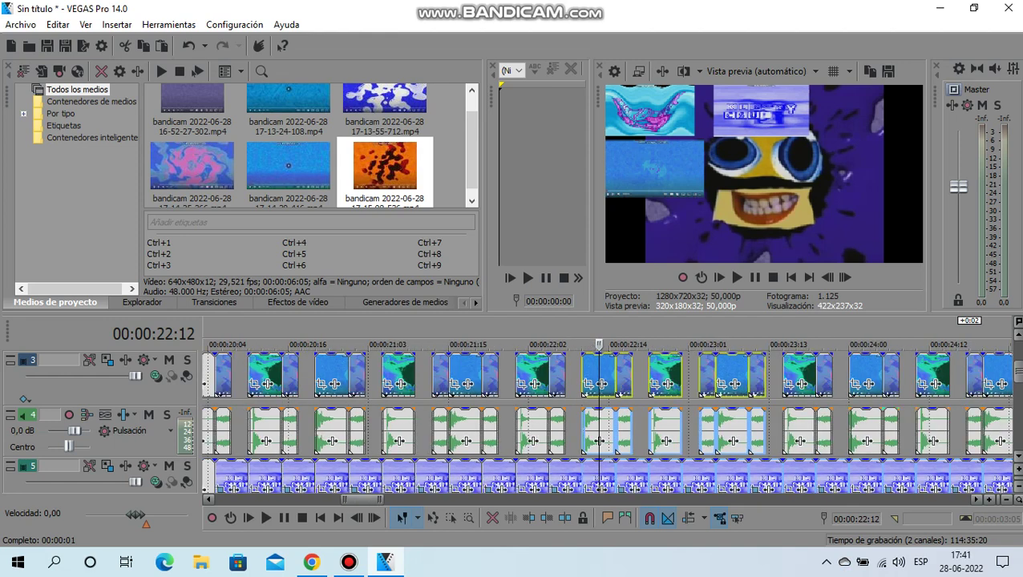
pyautogui.hscroll(3, 607, 422)
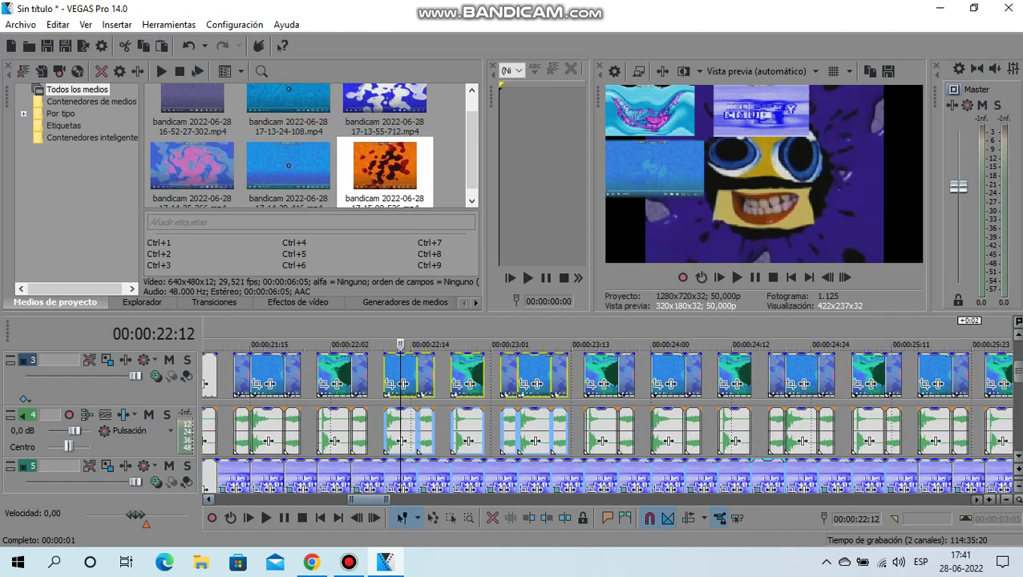
pyautogui.keyDown('ctrl'); pyautogui.click(601, 376); pyautogui.keyUp('ctrl')
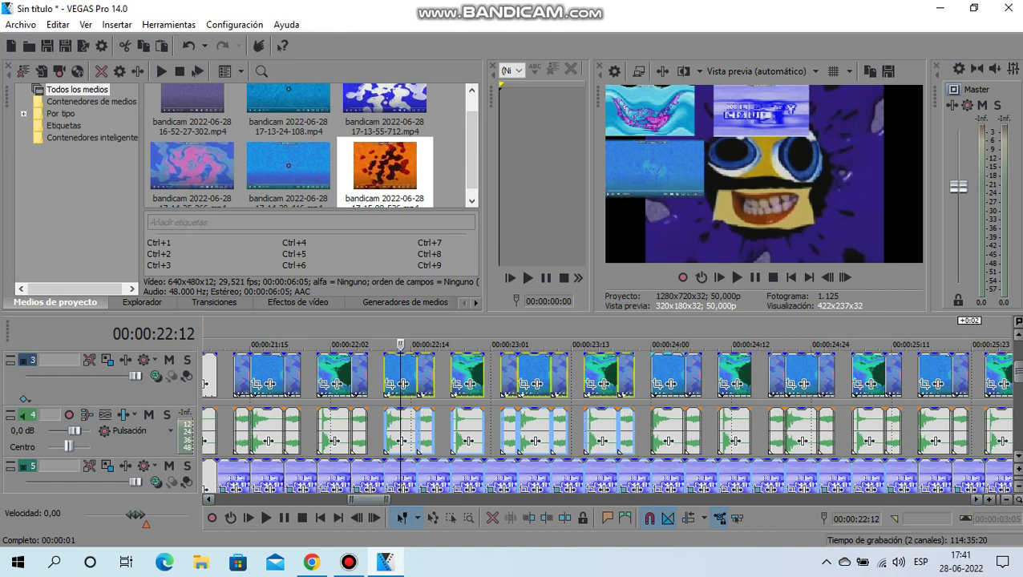
pyautogui.keyDown('ctrl'); pyautogui.click(673, 376); pyautogui.keyUp('ctrl')
pyautogui.keyDown('ctrl'); pyautogui.click(735, 376); pyautogui.keyUp('ctrl')
pyautogui.keyDown('ctrl'); pyautogui.click(801, 376); pyautogui.keyUp('ctrl')
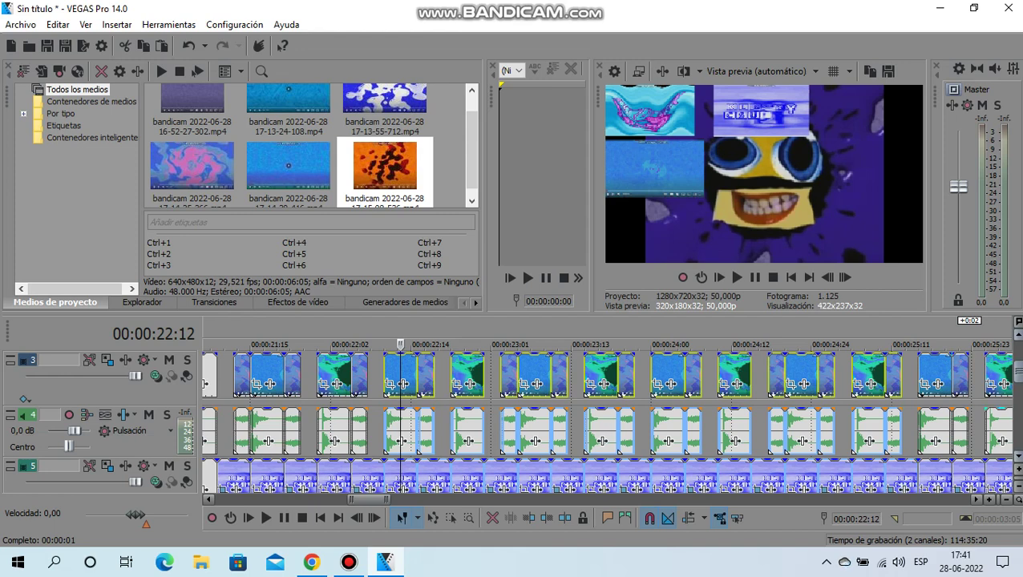
pyautogui.scroll(1, 511, 421)
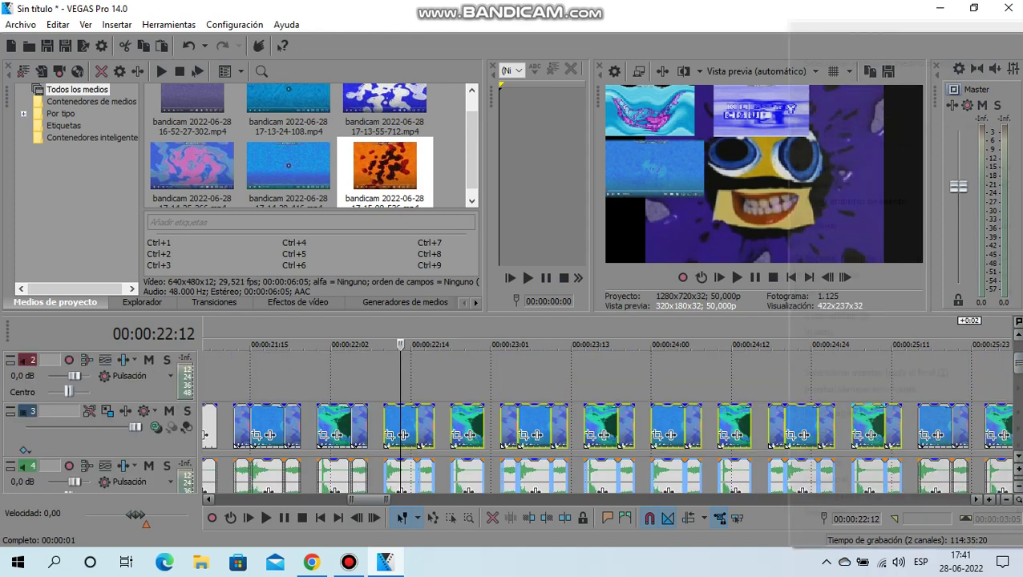
pyautogui.hotkey('shift', 'F10')
pyautogui.press('Up')
pyautogui.press('Up')
pyautogui.press('Return')
pyautogui.press('Down')
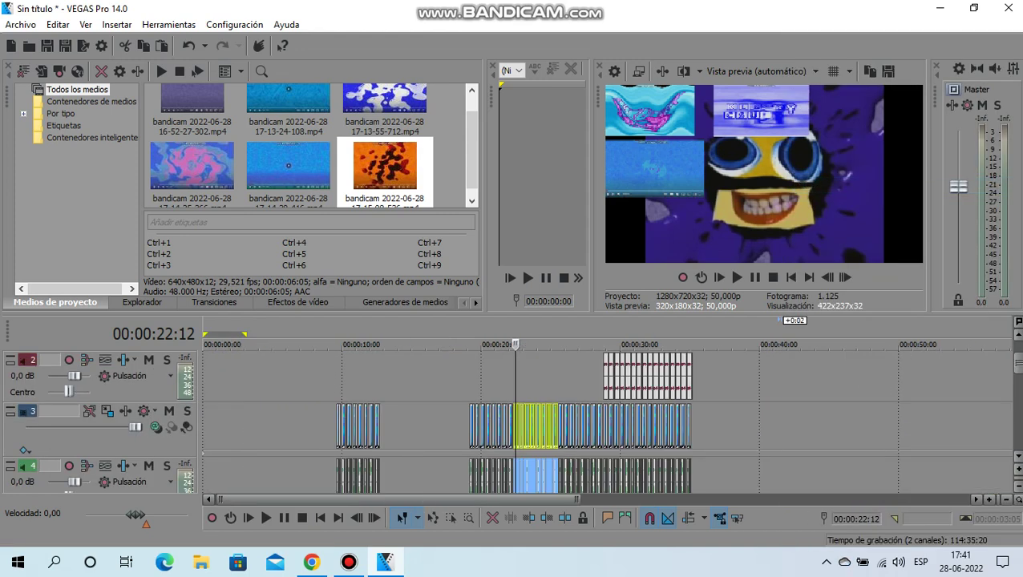
# Step: Place the cursor at the end of the last clips, at 00:00:41:15
pyautogui.press('End')
pyautogui.scroll(-4, 511, 420)
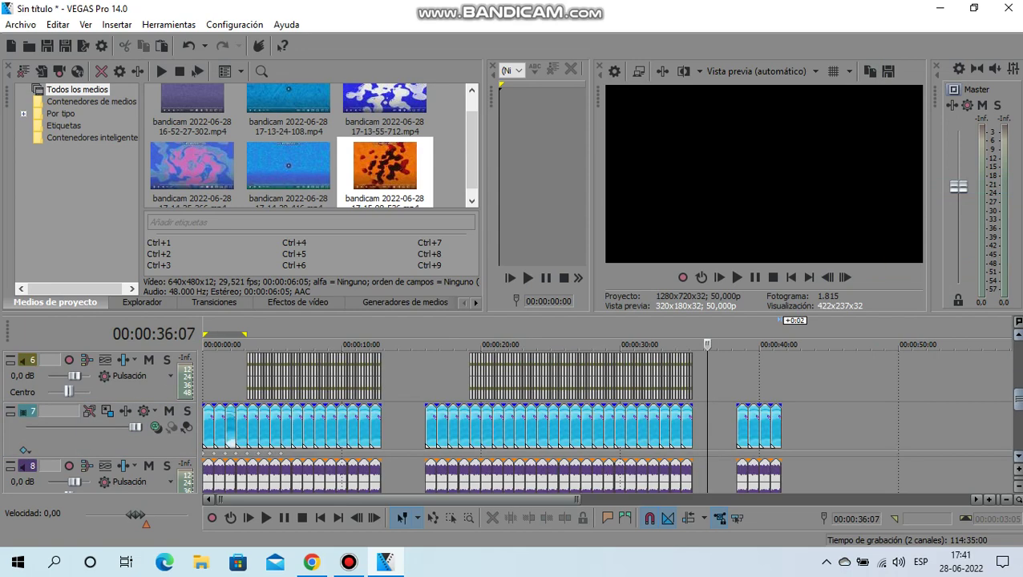
pyautogui.hotkey('ctrl', 'v')
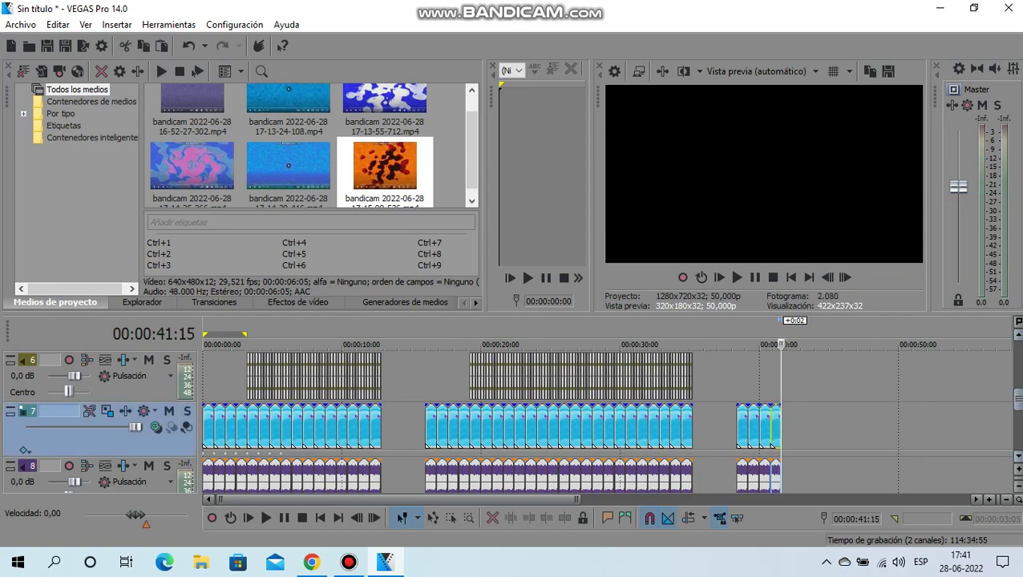
pyautogui.scroll(-2, 512, 421)
pyautogui.hotkey('shift', 'F10')
pyautogui.press('Up')
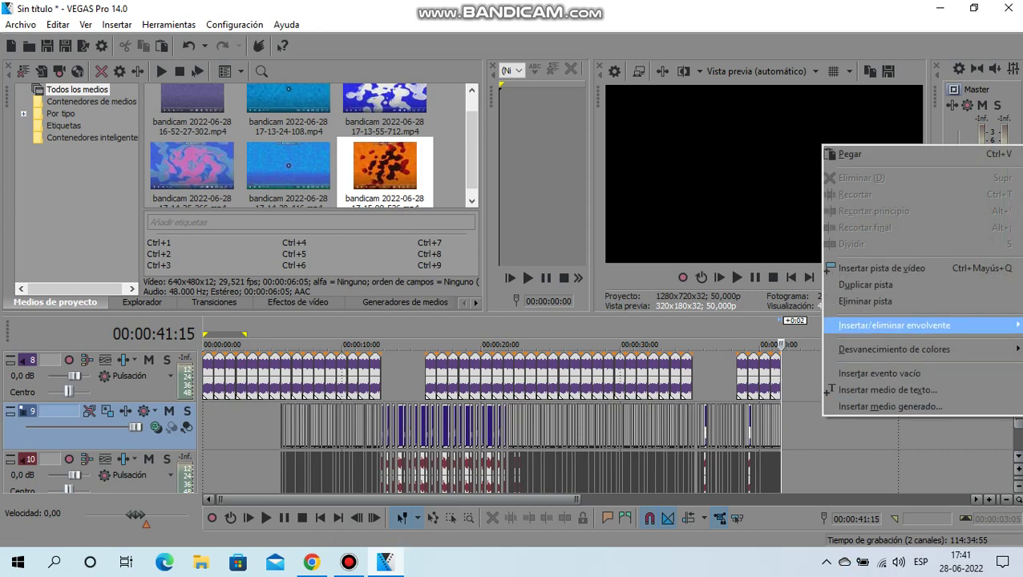
pyautogui.press('Escape')
pyautogui.press('Up')
pyautogui.press('Up')
pyautogui.press('Up')
pyautogui.press('Up')
pyautogui.press('Up')
pyautogui.press('Up')
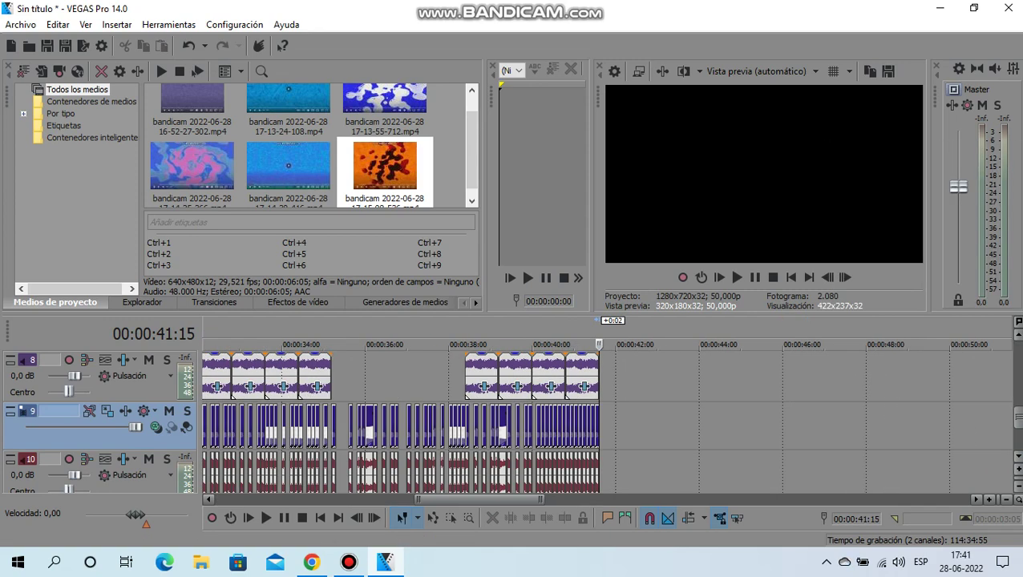
pyautogui.scroll(3, 609, 421)
pyautogui.scroll(-1, 511, 420)
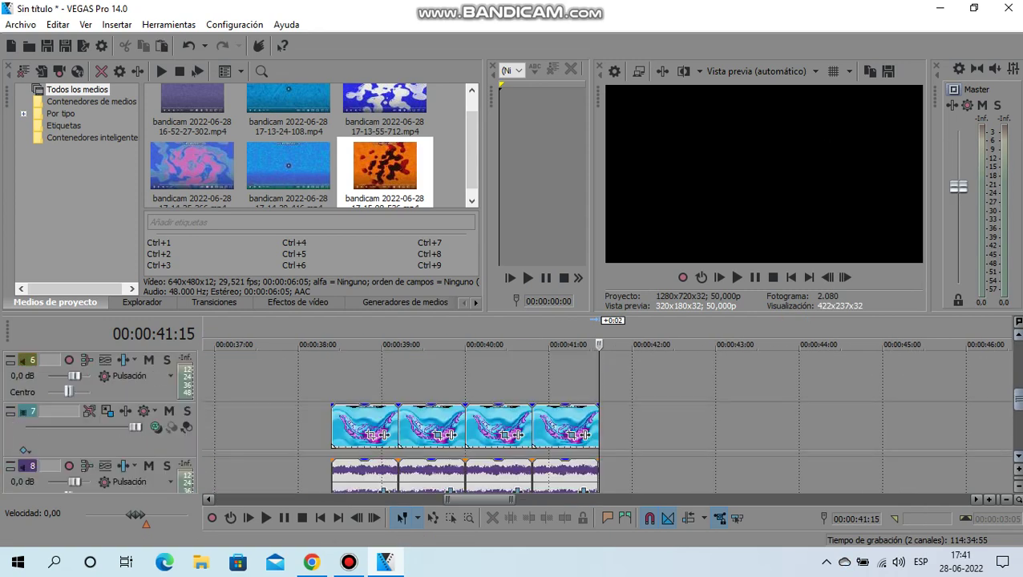
pyautogui.scroll(1, 694, 423)
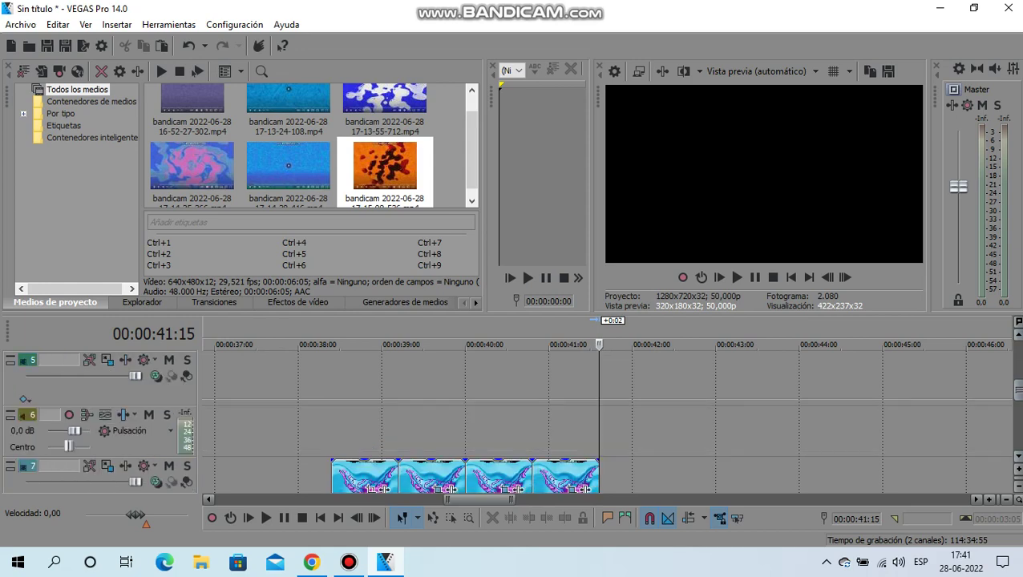
# Step: Try to paste the copied multi-track clips at 00:00:41:15 starting from track 5, and undo the paste
pyautogui.rightClick(694, 423)
pyautogui.rightClick(622, 393)
pyautogui.click(641, 110)
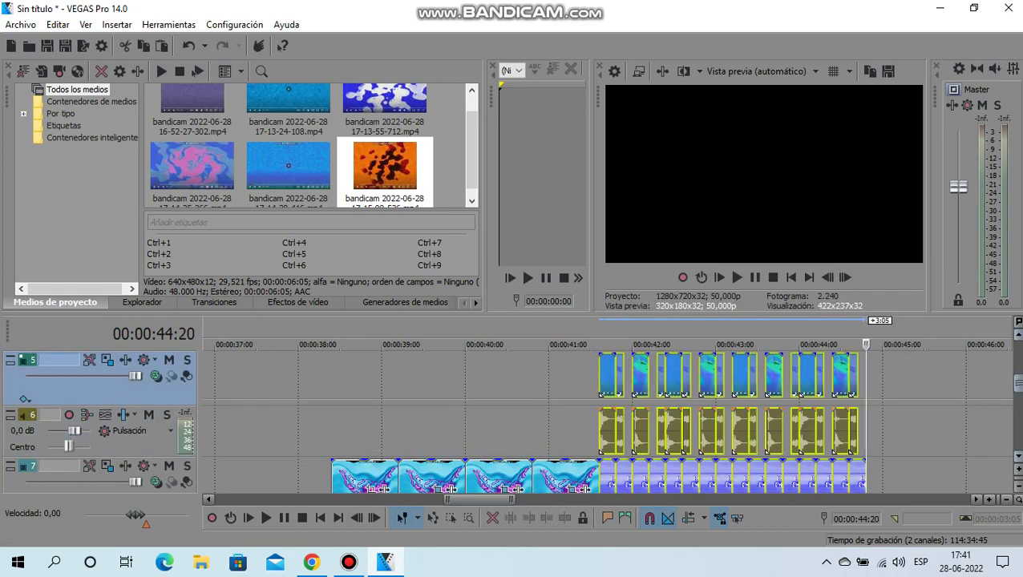
pyautogui.hotkey('ctrl', 'z')
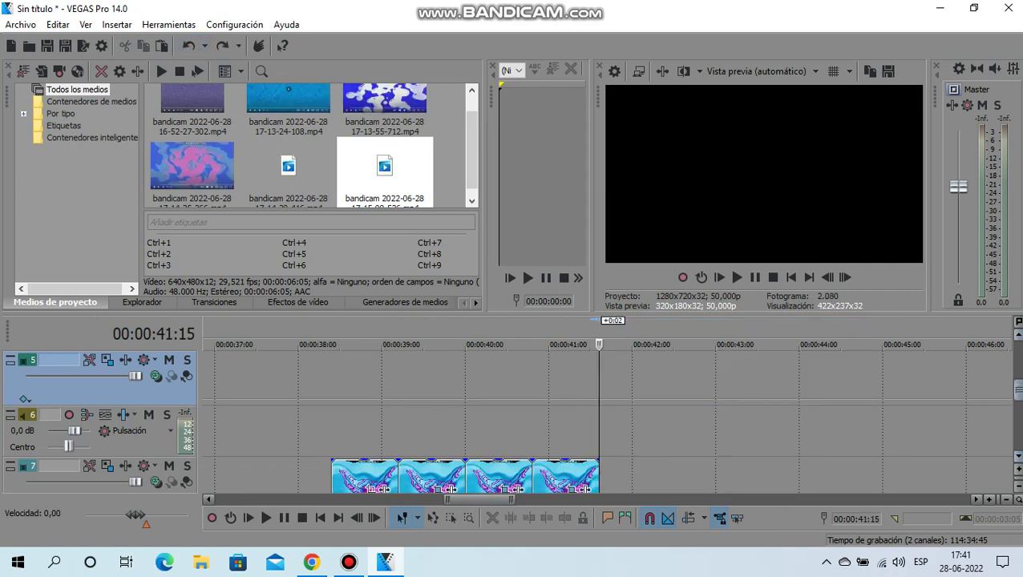
pyautogui.hotkey('ctrl', 'z')
pyautogui.hotkey('ctrl', 'z')
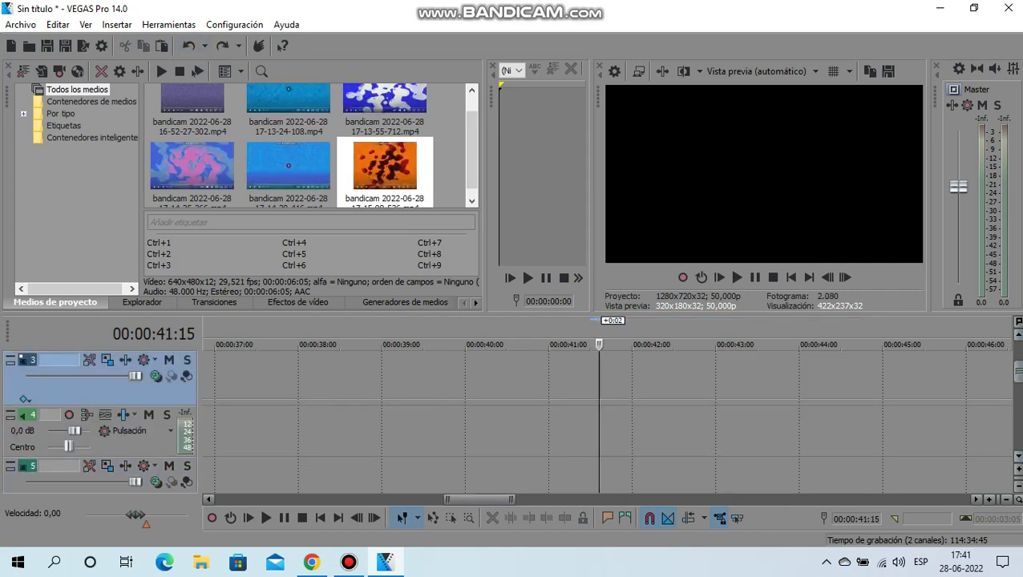
# Step: Paste the copied multi-track clips at 00:00:41:15 starting from track 3
pyautogui.rightClick(774, 386)
pyautogui.click(801, 122)
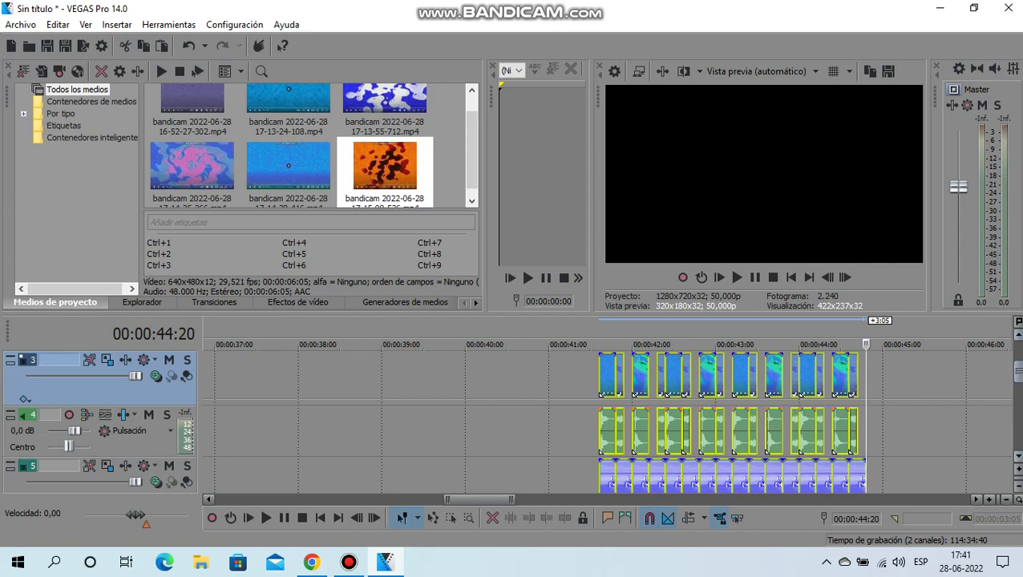
pyautogui.scroll(-3, 529, 417)
pyautogui.scroll(-2, 529, 421)
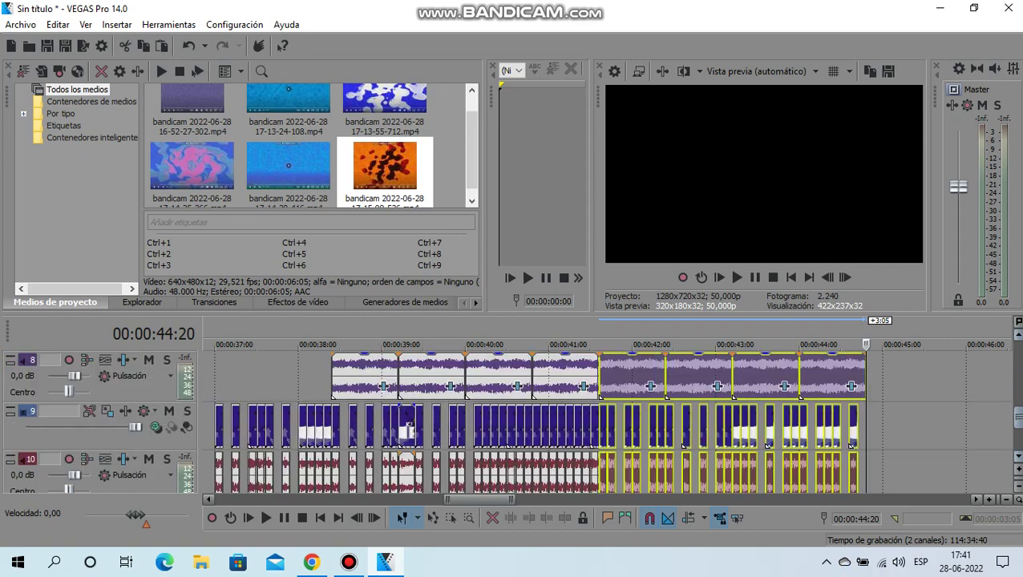
# Step: Paste a second copy of the multi-track clips at 00:00:44:20 starting from track 3
pyautogui.scroll(5, 529, 421)
pyautogui.rightClick(821, 394)
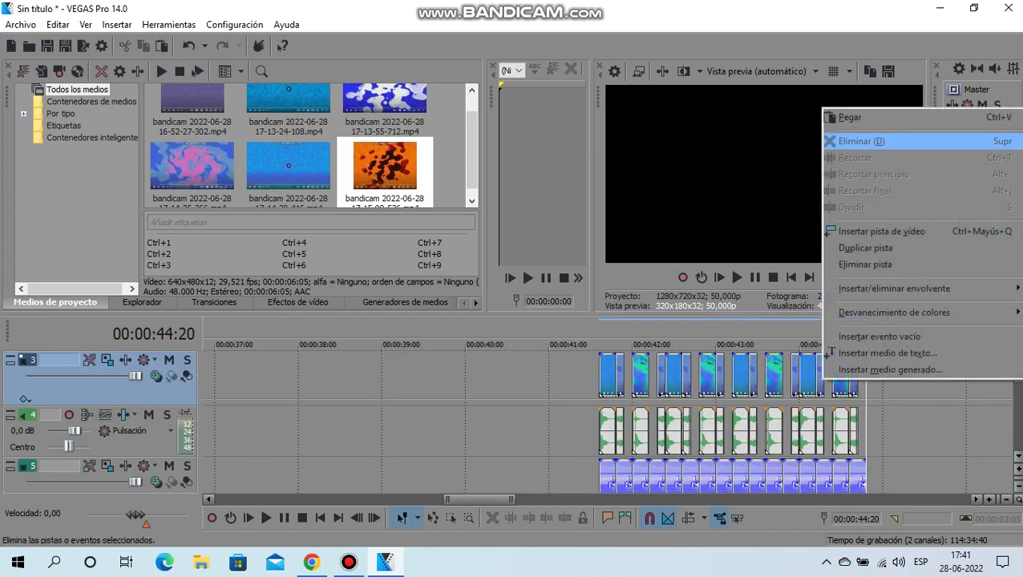
pyautogui.click(850, 114)
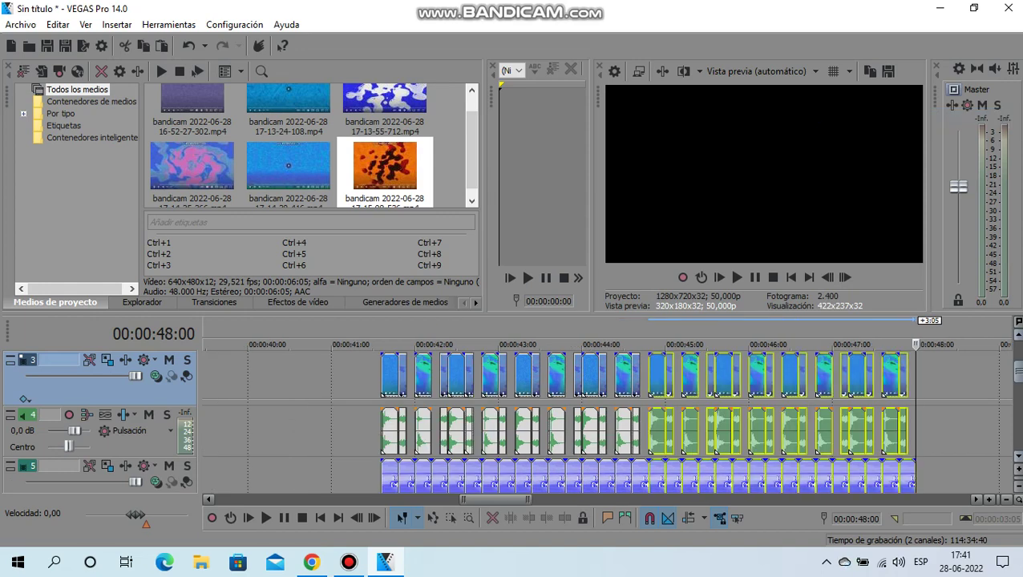
pyautogui.scroll(-6, 529, 421)
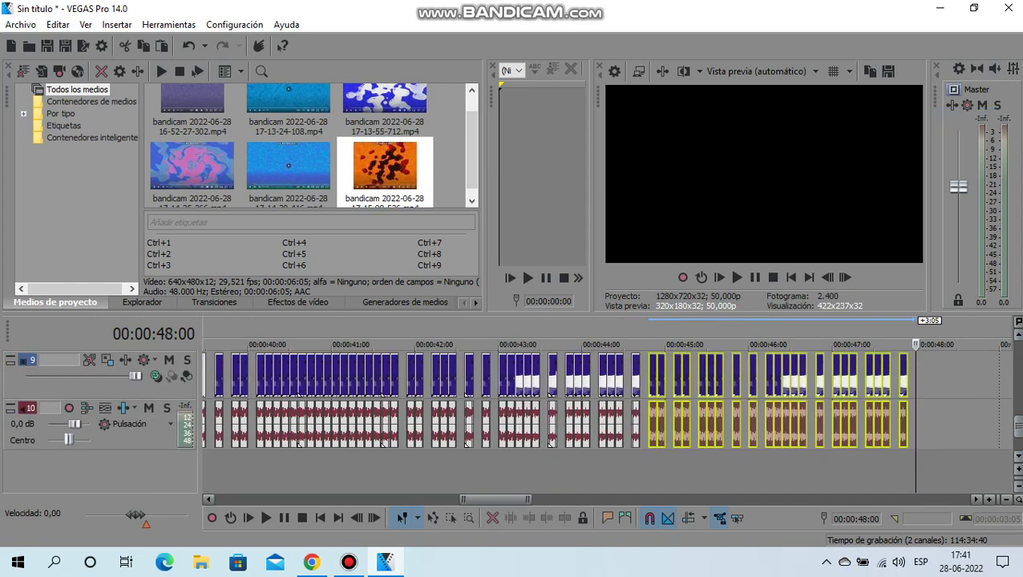
# Step: Place the cursor at 00:00:41:13, on the clip near the end of the rapid repeated run on track 9
pyautogui.click(404, 375)
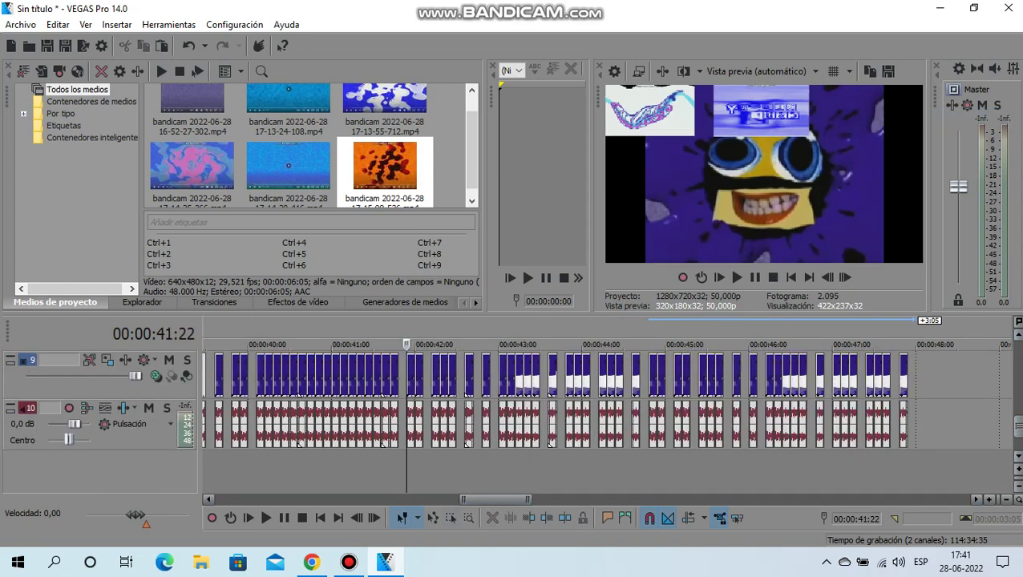
pyautogui.click(399, 376)
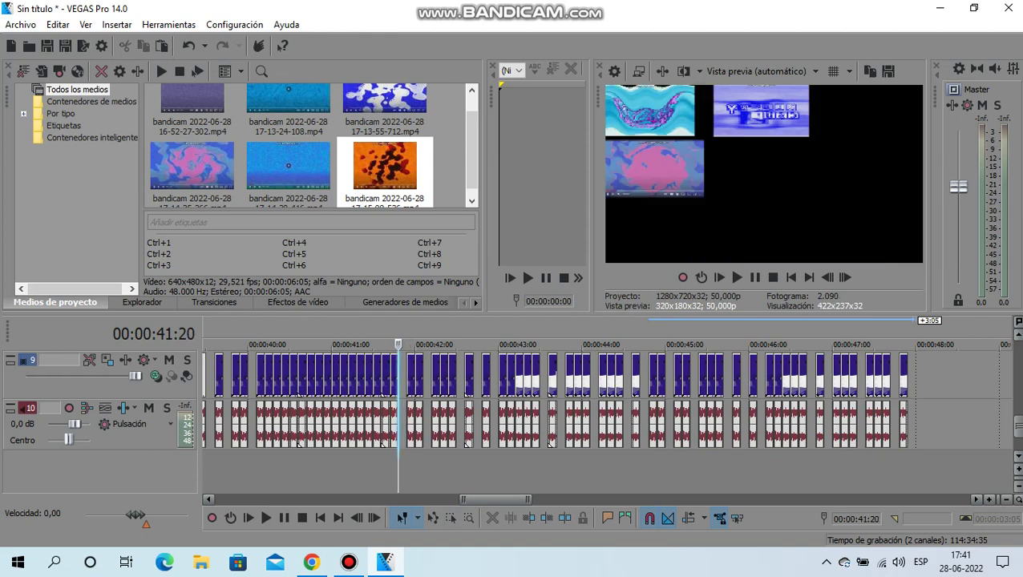
pyautogui.press('Left')
pyautogui.press('Left')
pyautogui.press('Left')
pyautogui.press('Left')
pyautogui.press('Left')
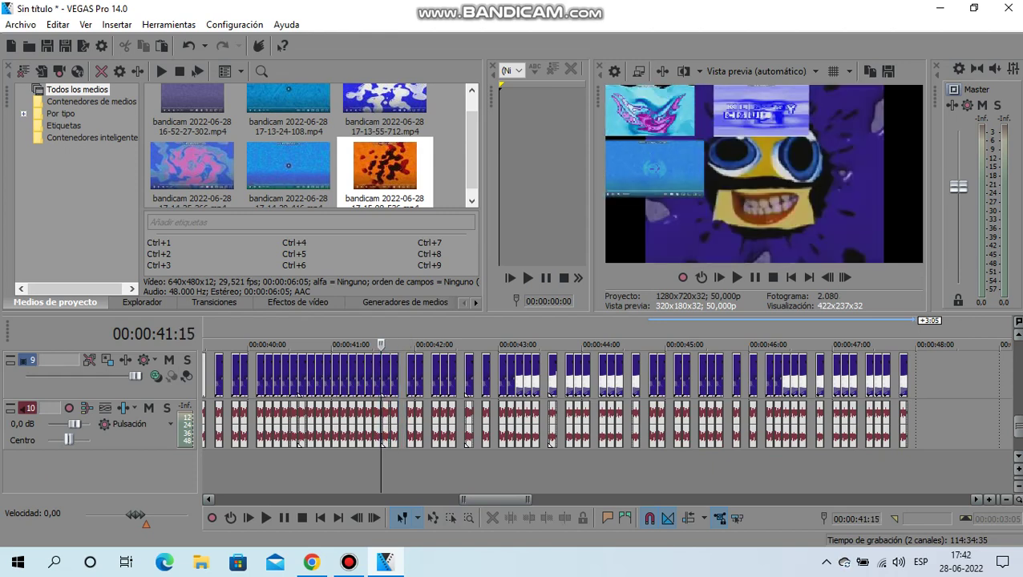
pyautogui.press('Up')
pyautogui.press('Up')
pyautogui.press('Left')
pyautogui.press('Left')
pyautogui.press('Left')
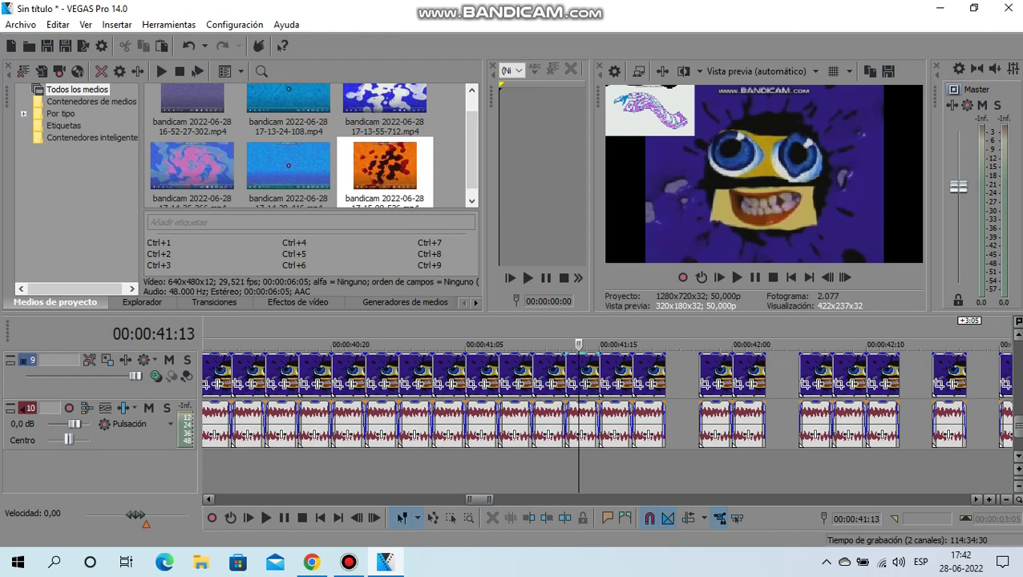
# Step: Add an end pan/crop keyframe to the track 9 clip at 00:00:41:13, cropping to 42.8 by 32.1 and rotating 150.3 degrees
pyautogui.click(571, 384)
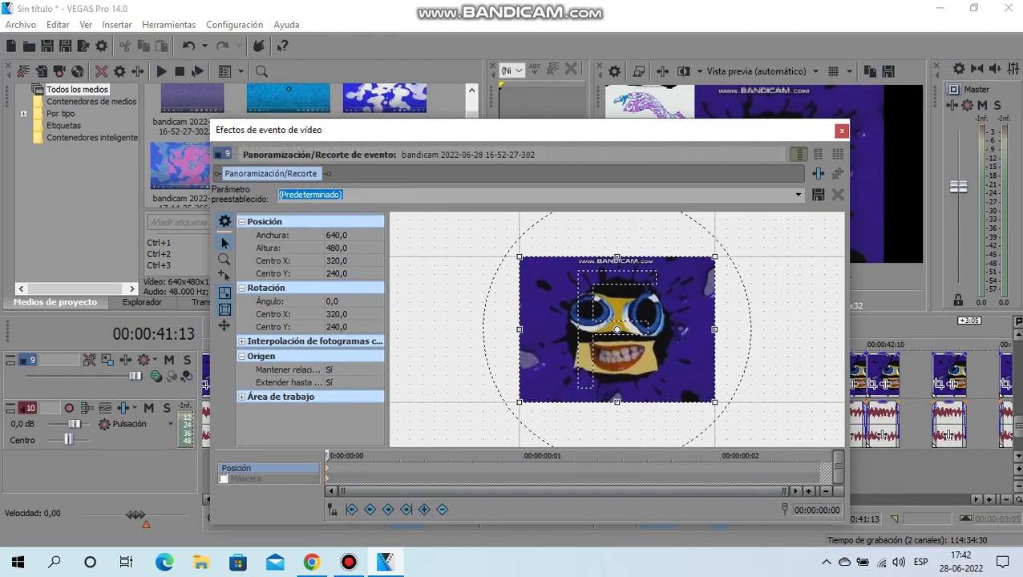
pyautogui.click(819, 469)
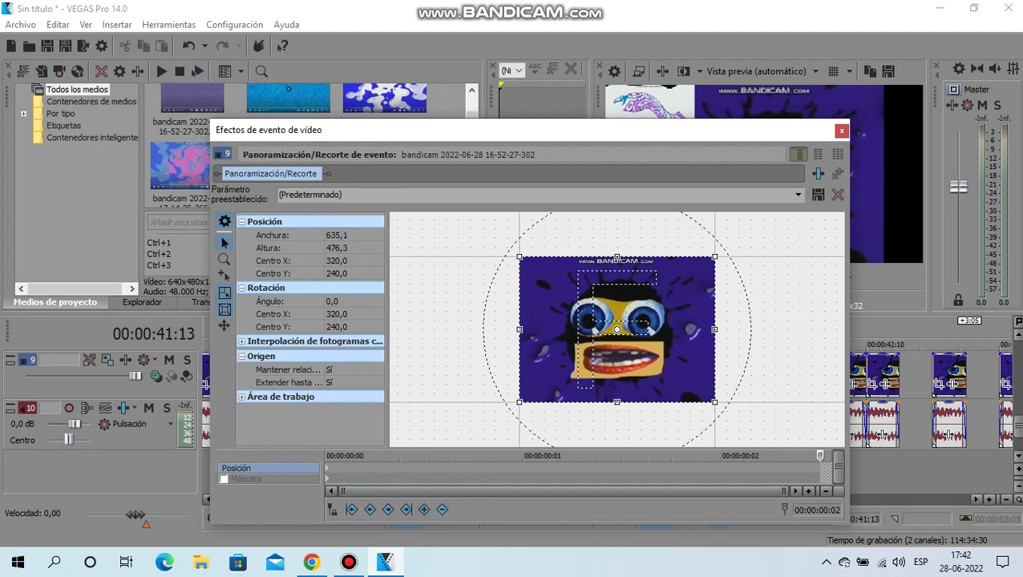
pyautogui.scroll(6, 616, 329)
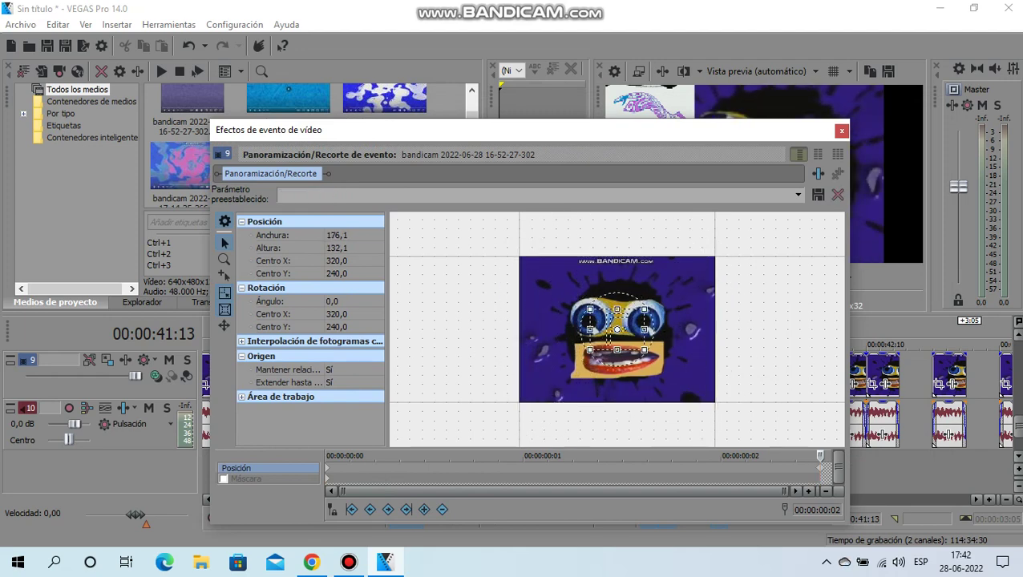
pyautogui.moveTo(590, 305); pyautogui.dragTo(650, 333)
pyautogui.scroll(5, 619, 330)
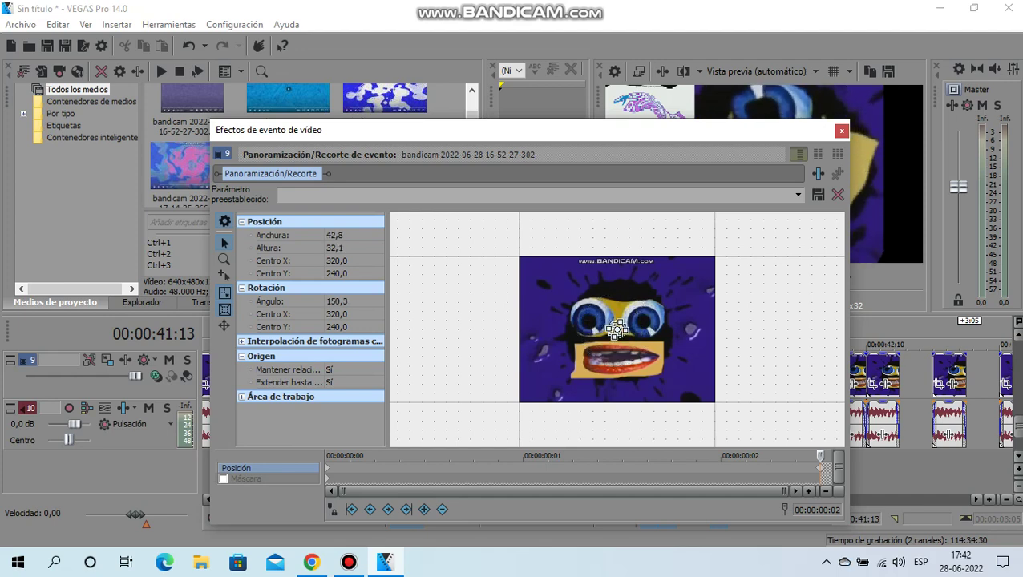
pyautogui.click(841, 130)
# Step: Paste another copy of the multi-track clips at 00:00:48:00 starting from track 3
pyautogui.scroll(-2, 347, 377)
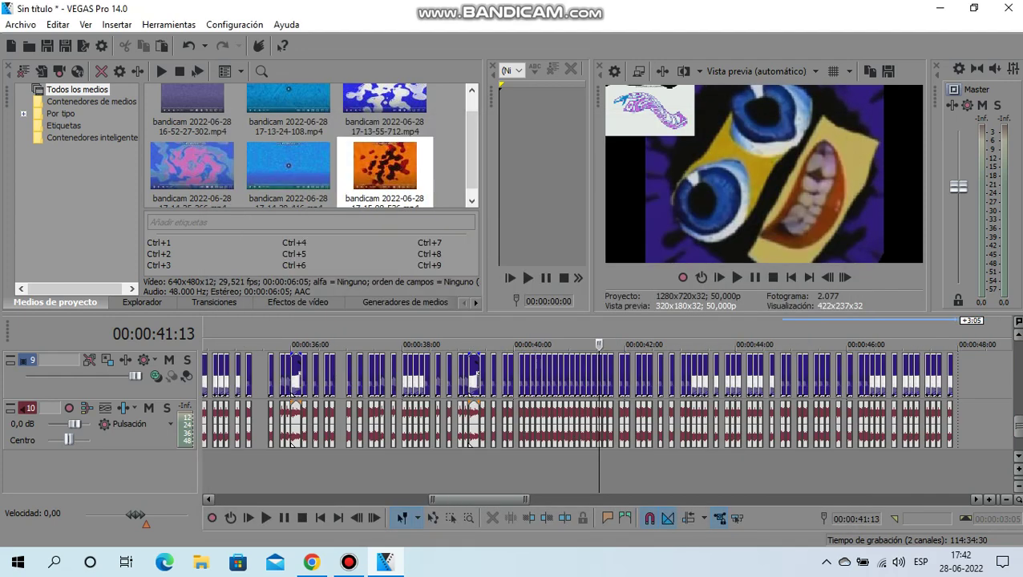
pyautogui.click(840, 377)
pyautogui.scroll(-3, 597, 400)
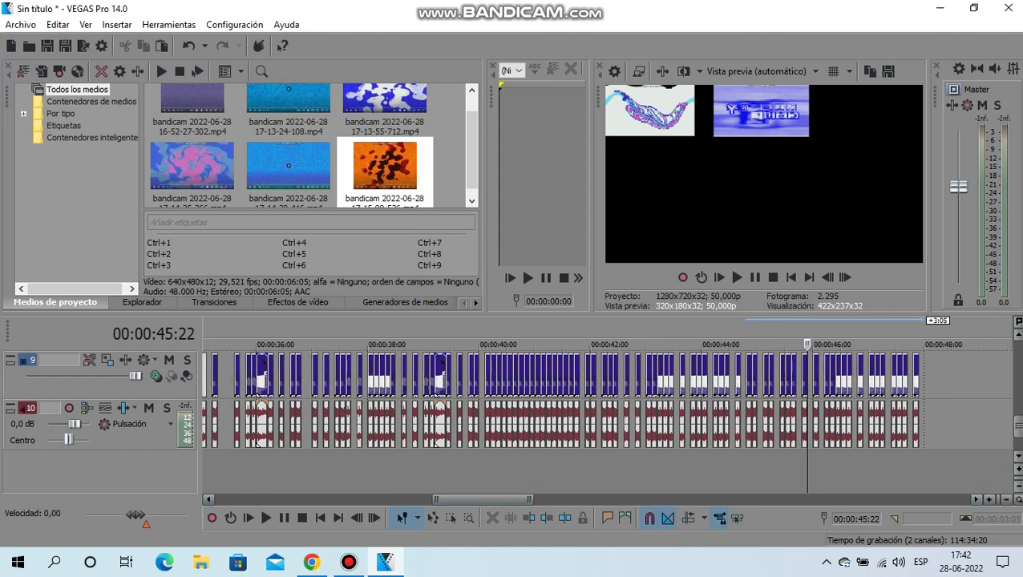
pyautogui.click(648, 377)
pyautogui.scroll(4, 597, 401)
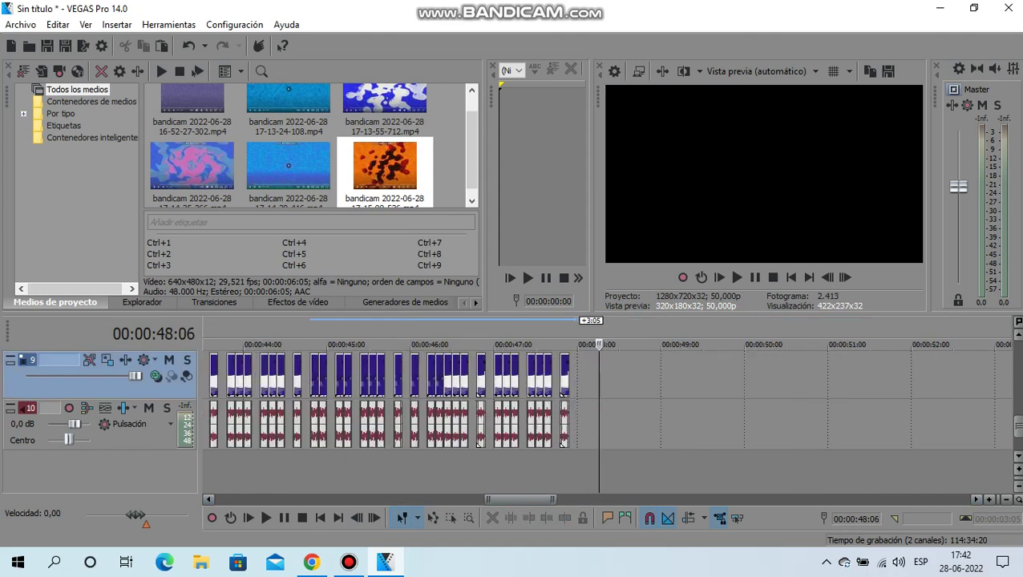
pyautogui.click(569, 376)
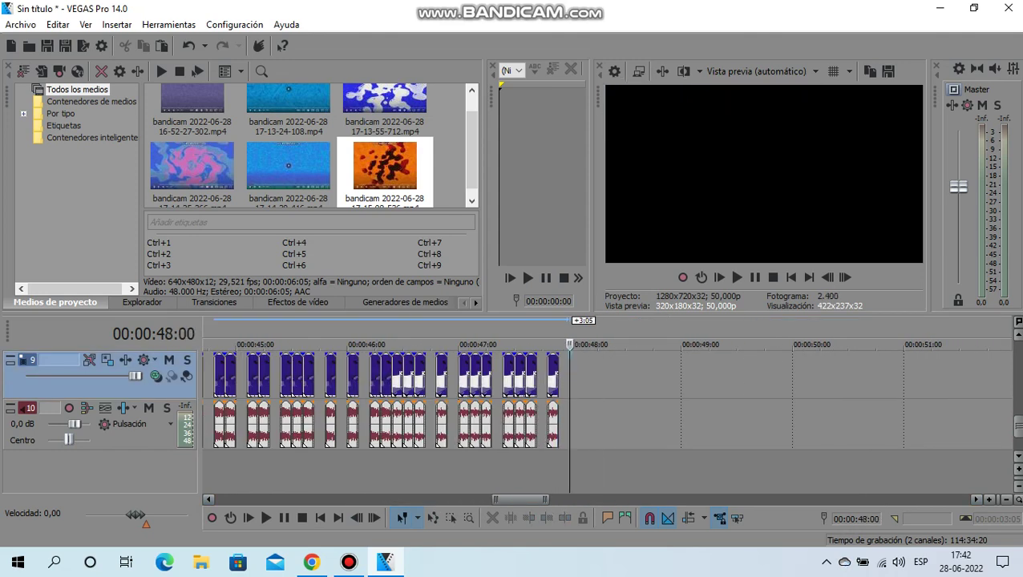
pyautogui.scroll(5, 597, 421)
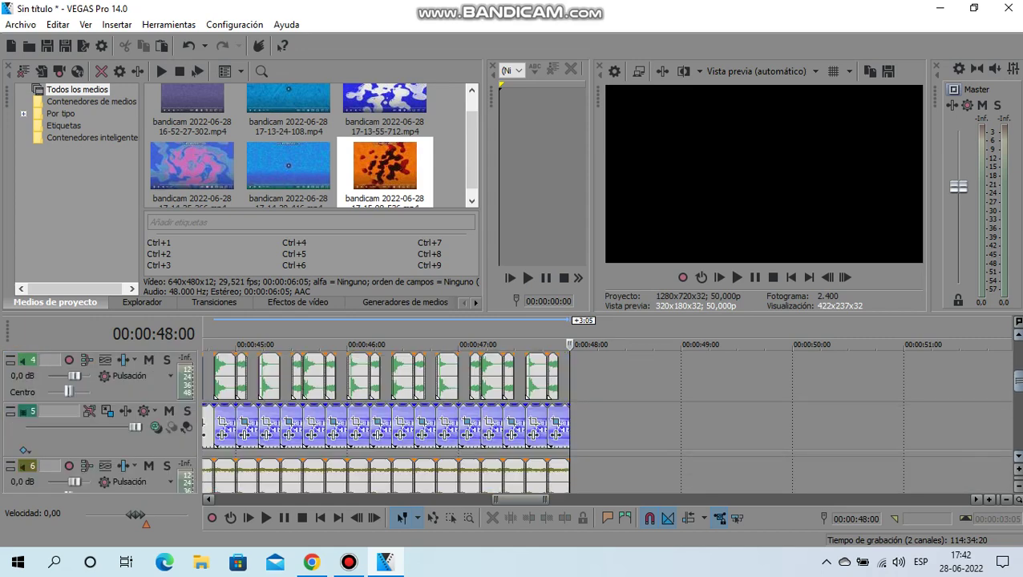
pyautogui.scroll(1, 822, 445)
pyautogui.rightClick(823, 445)
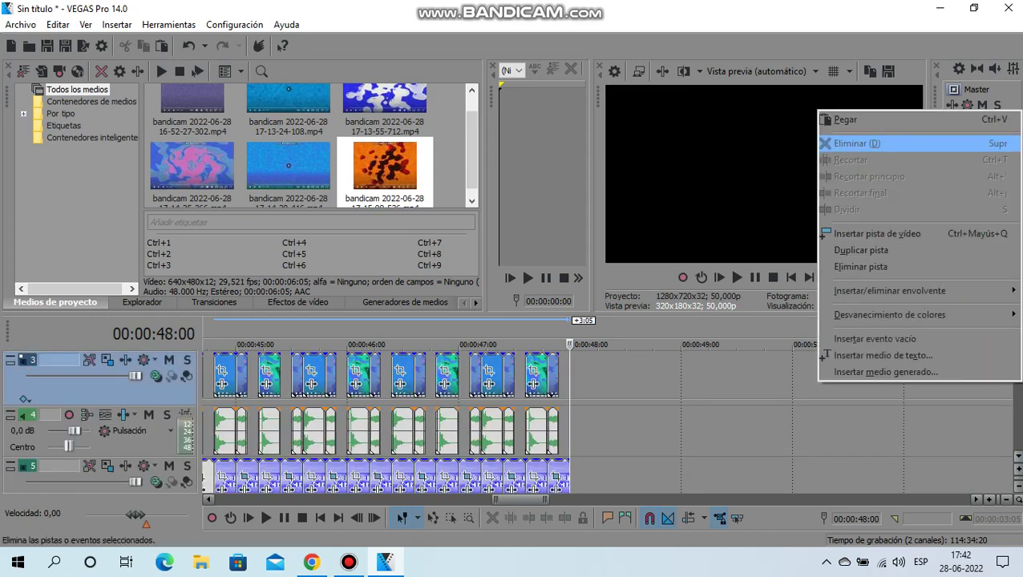
pyautogui.click(881, 119)
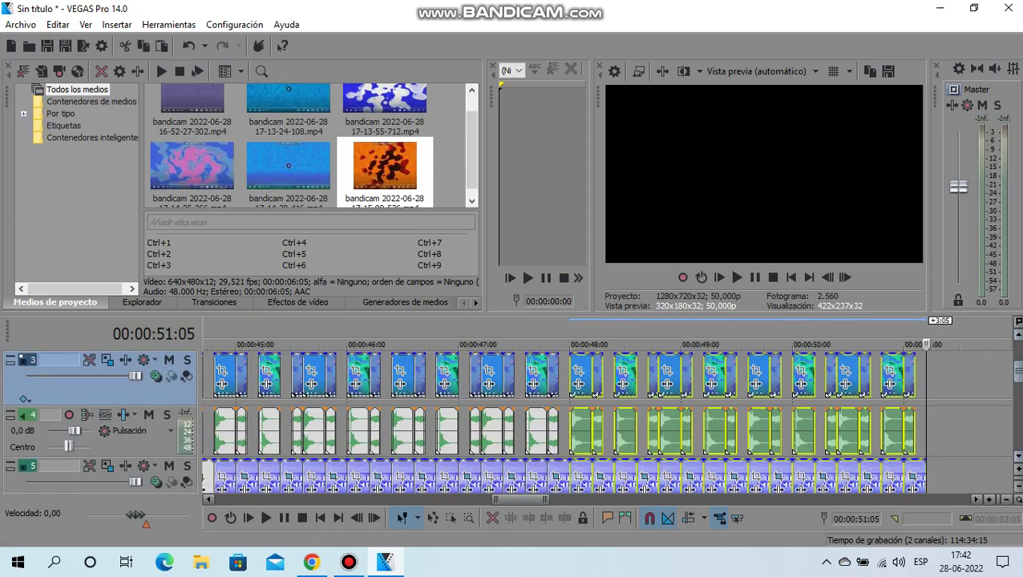
# Step: Delete all the short pasted clips on tracks 9 and 10 from 00:00:48:00 onward
pyautogui.scroll(-5, 561, 420)
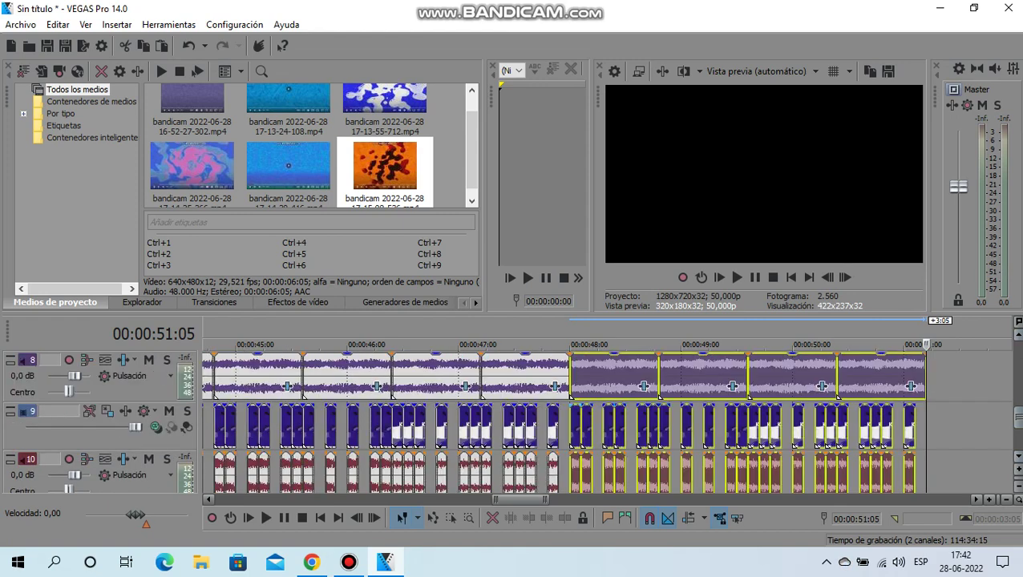
pyautogui.click(573, 425)
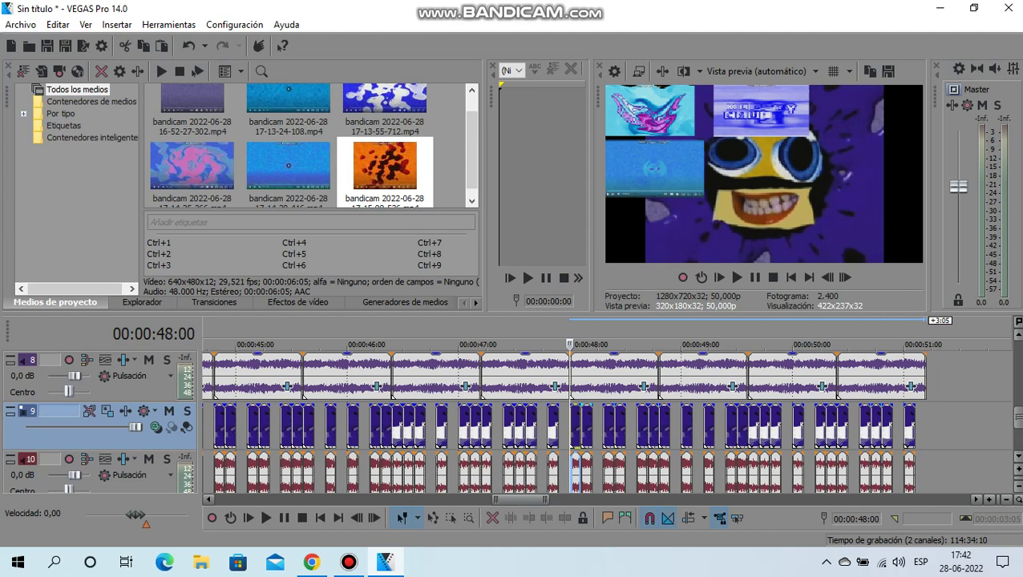
pyautogui.keyDown('ctrl'); pyautogui.click(607, 425); pyautogui.keyUp('ctrl')
pyautogui.keyDown('ctrl'); pyautogui.click(621, 425); pyautogui.keyUp('ctrl')
pyautogui.keyDown('ctrl'); pyautogui.click(641, 425); pyautogui.keyUp('ctrl')
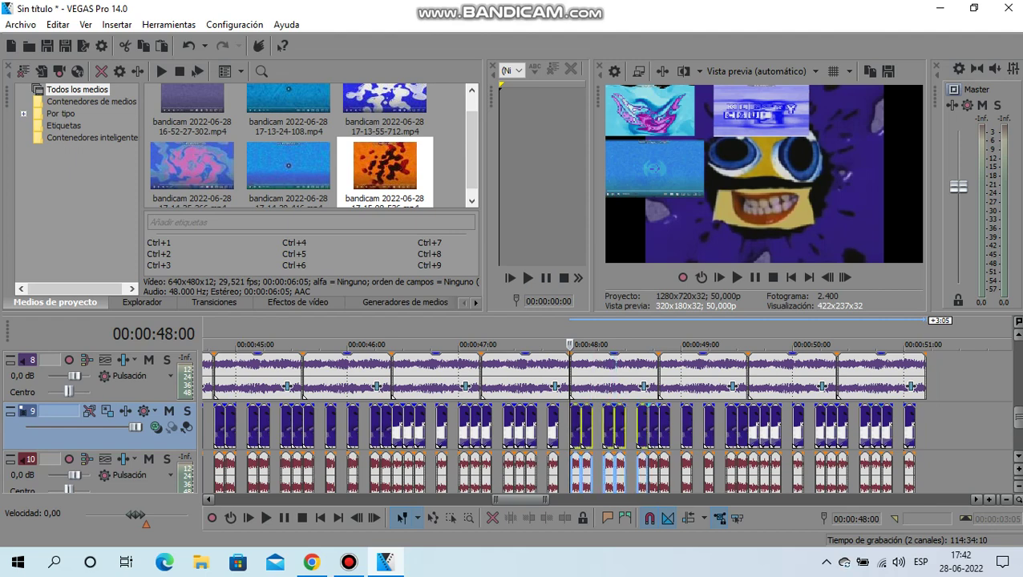
pyautogui.keyDown('ctrl'); pyautogui.click(653, 416); pyautogui.keyUp('ctrl')
pyautogui.keyDown('ctrl'); pyautogui.click(665, 417); pyautogui.keyUp('ctrl')
pyautogui.keyDown('ctrl'); pyautogui.click(686, 417); pyautogui.keyUp('ctrl')
pyautogui.keyDown('ctrl'); pyautogui.click(706, 417); pyautogui.keyUp('ctrl')
pyautogui.keyDown('ctrl'); pyautogui.click(728, 417); pyautogui.keyUp('ctrl')
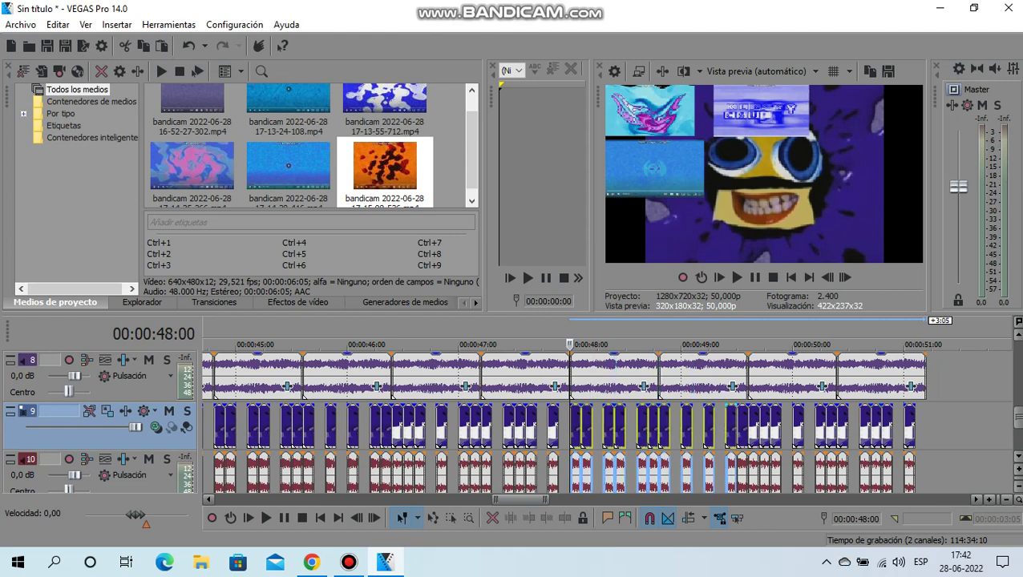
pyautogui.keyDown('ctrl'); pyautogui.click(741, 417); pyautogui.keyUp('ctrl')
pyautogui.keyDown('ctrl'); pyautogui.click(754, 417); pyautogui.keyUp('ctrl')
pyautogui.keyDown('ctrl'); pyautogui.click(766, 417); pyautogui.keyUp('ctrl')
pyautogui.keyDown('ctrl'); pyautogui.click(774, 416); pyautogui.keyUp('ctrl')
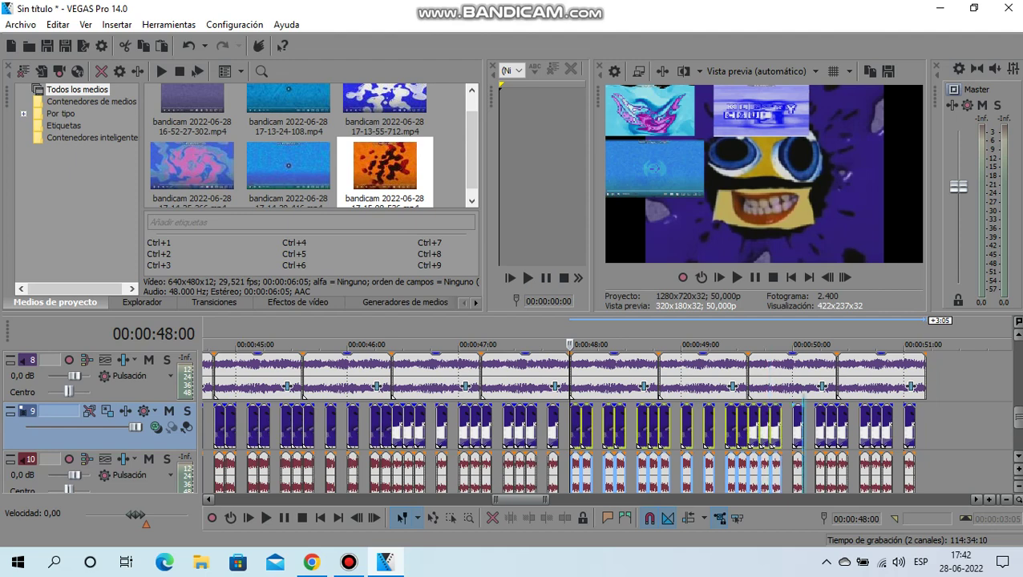
pyautogui.keyDown('ctrl'); pyautogui.click(797, 416); pyautogui.keyUp('ctrl')
pyautogui.keyDown('ctrl'); pyautogui.click(820, 416); pyautogui.keyUp('ctrl')
pyautogui.keyDown('ctrl'); pyautogui.click(831, 417); pyautogui.keyUp('ctrl')
pyautogui.keyDown('ctrl'); pyautogui.click(842, 417); pyautogui.keyUp('ctrl')
pyautogui.keyDown('ctrl'); pyautogui.click(864, 417); pyautogui.keyUp('ctrl')
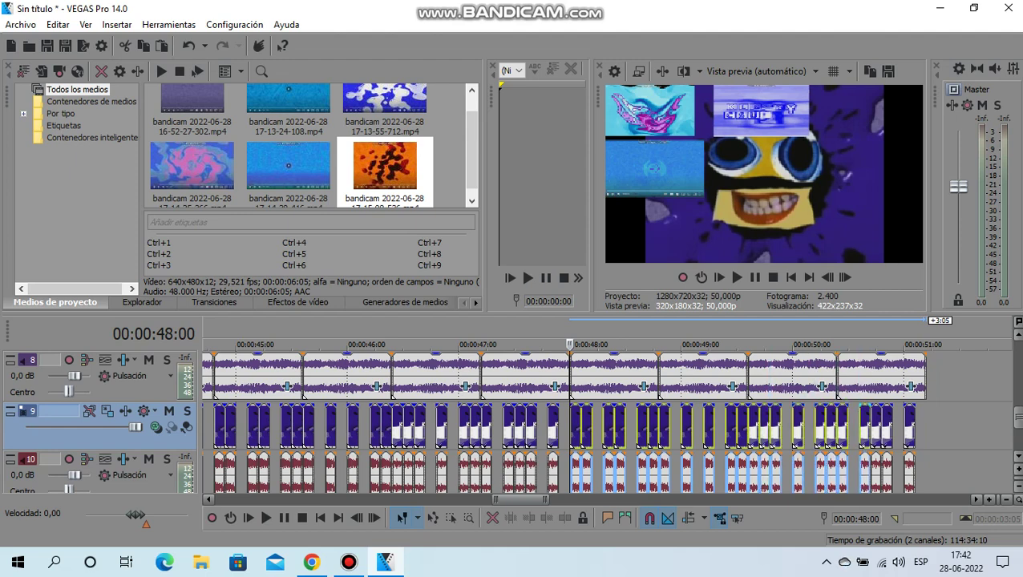
pyautogui.keyDown('ctrl'); pyautogui.click(874, 417); pyautogui.keyUp('ctrl')
pyautogui.keyDown('ctrl'); pyautogui.click(885, 417); pyautogui.keyUp('ctrl')
pyautogui.keyDown('ctrl'); pyautogui.click(909, 416); pyautogui.keyUp('ctrl')
pyautogui.rightClick(909, 417)
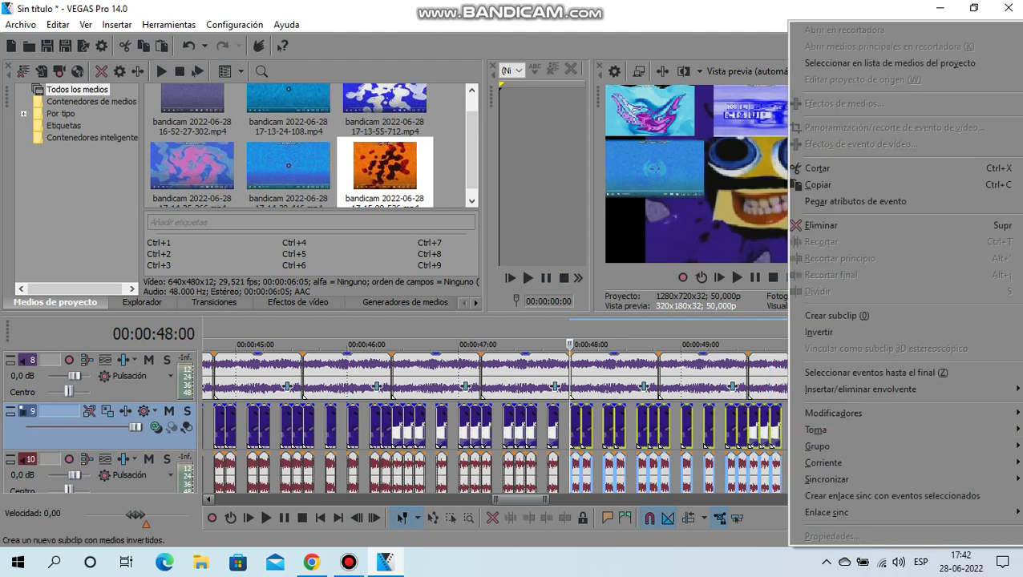
pyautogui.click(821, 225)
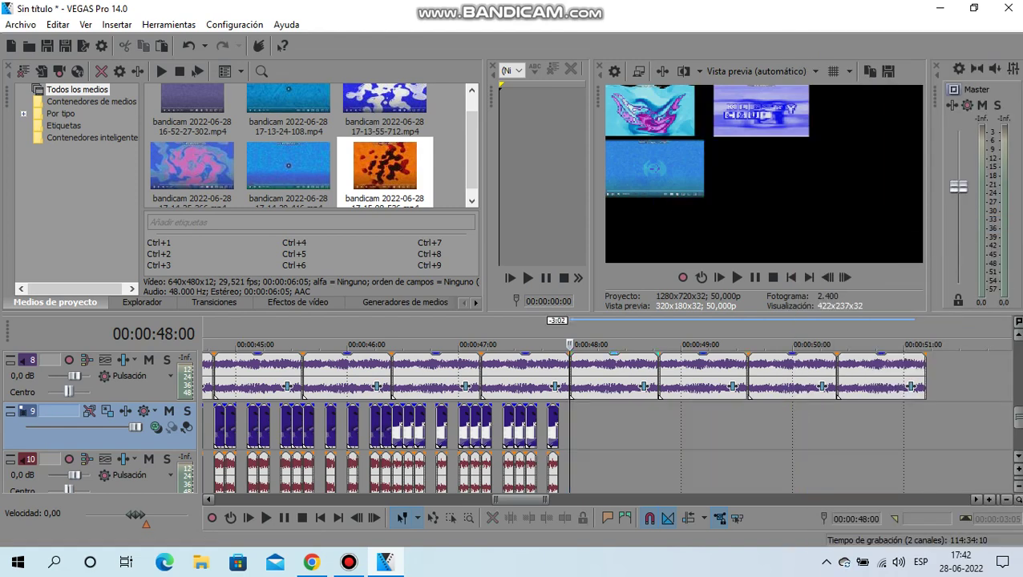
pyautogui.moveTo(192, 120); pyautogui.dragTo(991, 485)
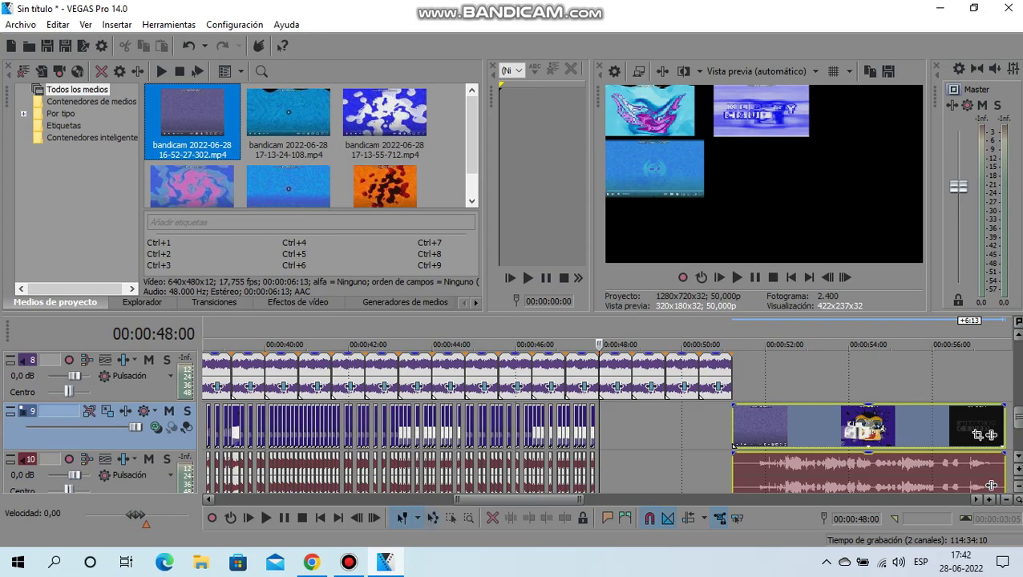